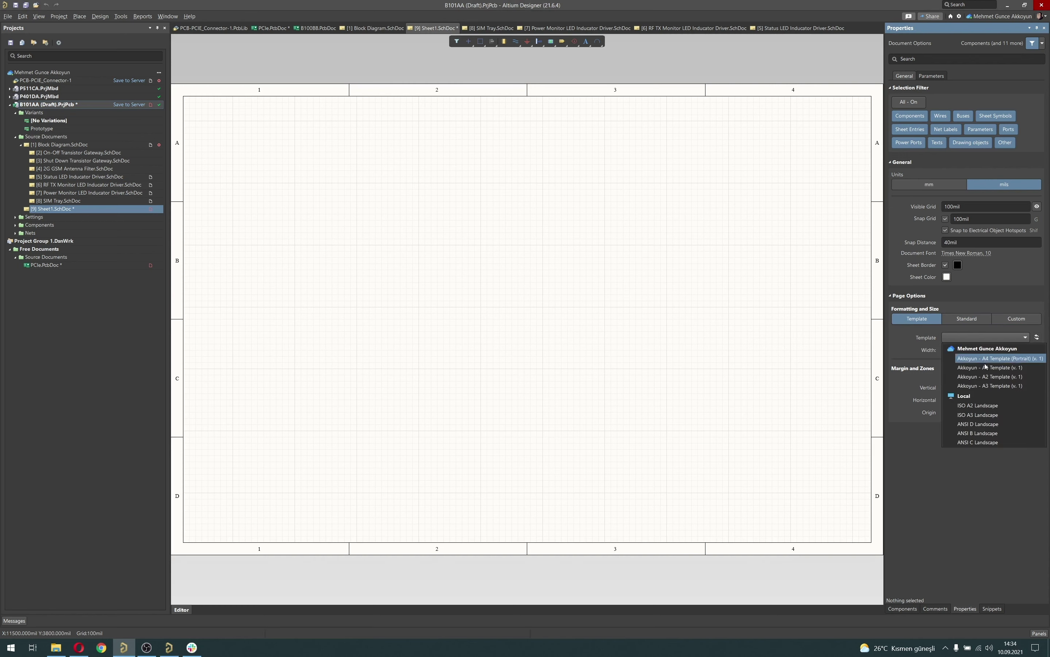
- Apply the A4 template (v. 1) to the new schematic sheet and set its Title parameter to GSM Power Filter
click(985, 364)
key(Return)
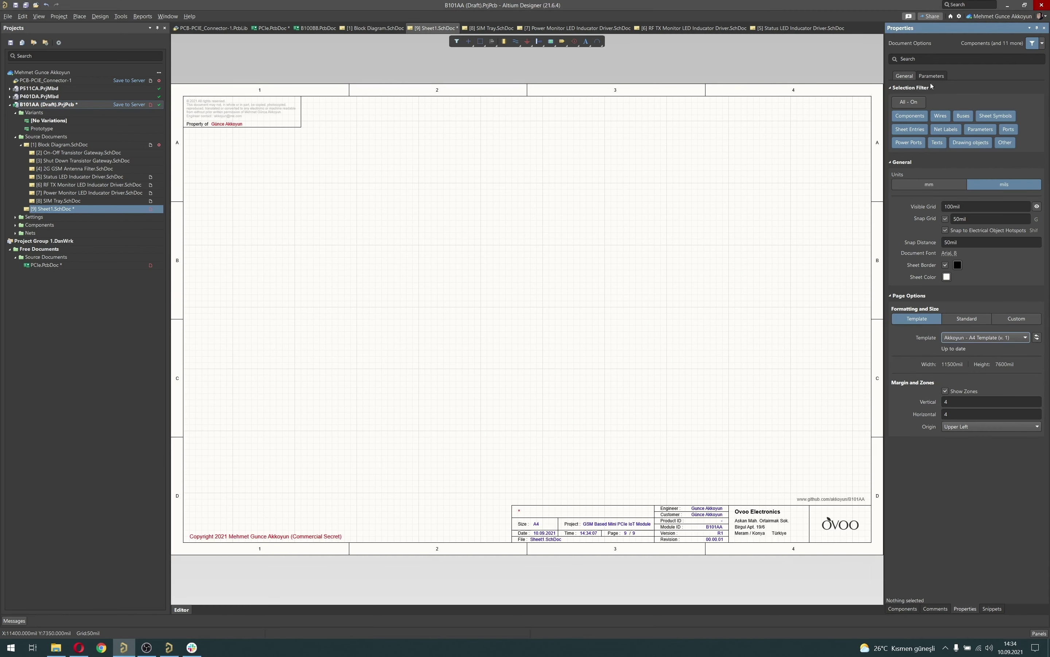
click(931, 76)
double_click(982, 205)
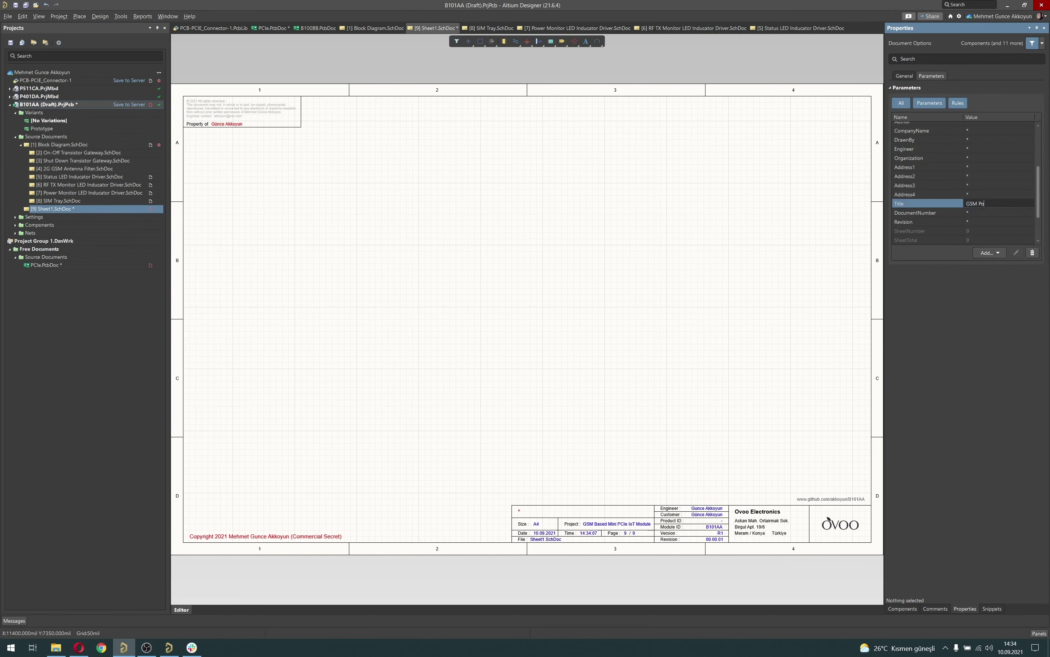
key(Return)
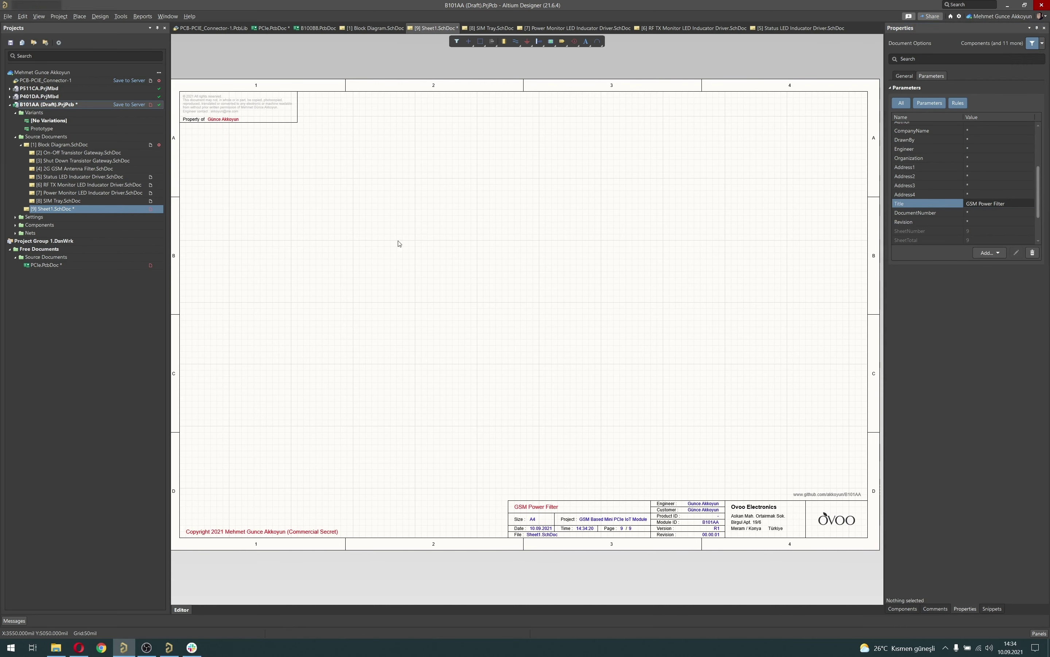
- Save the new schematic sheet as GSM Power Filter in the project's Schematic folder
key(ctrl+s)
text(GSM Power Filter)
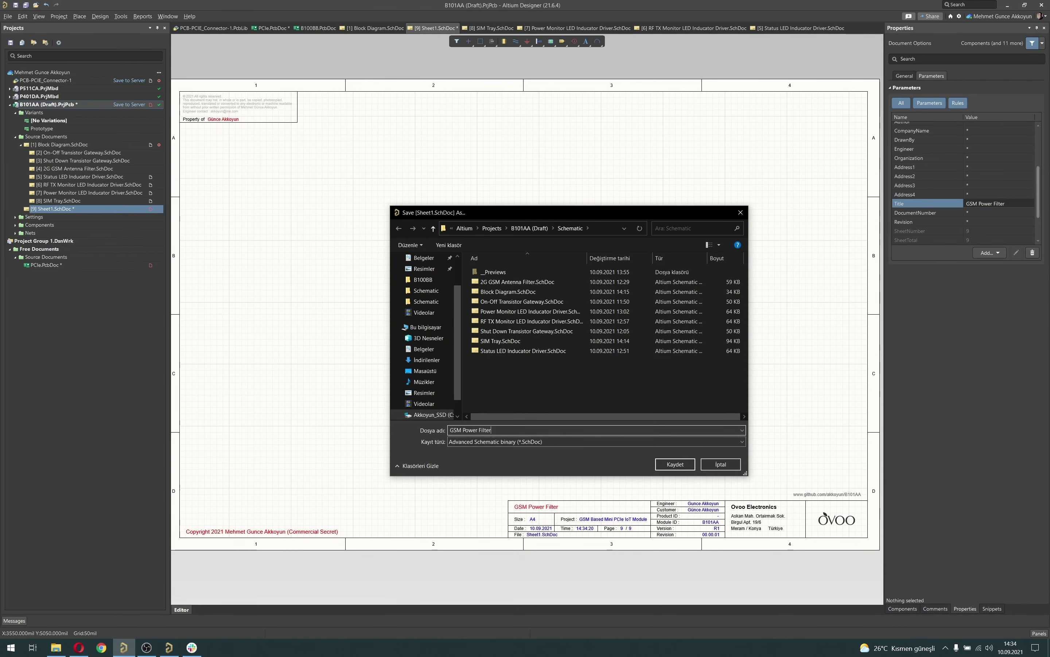
key(Return)
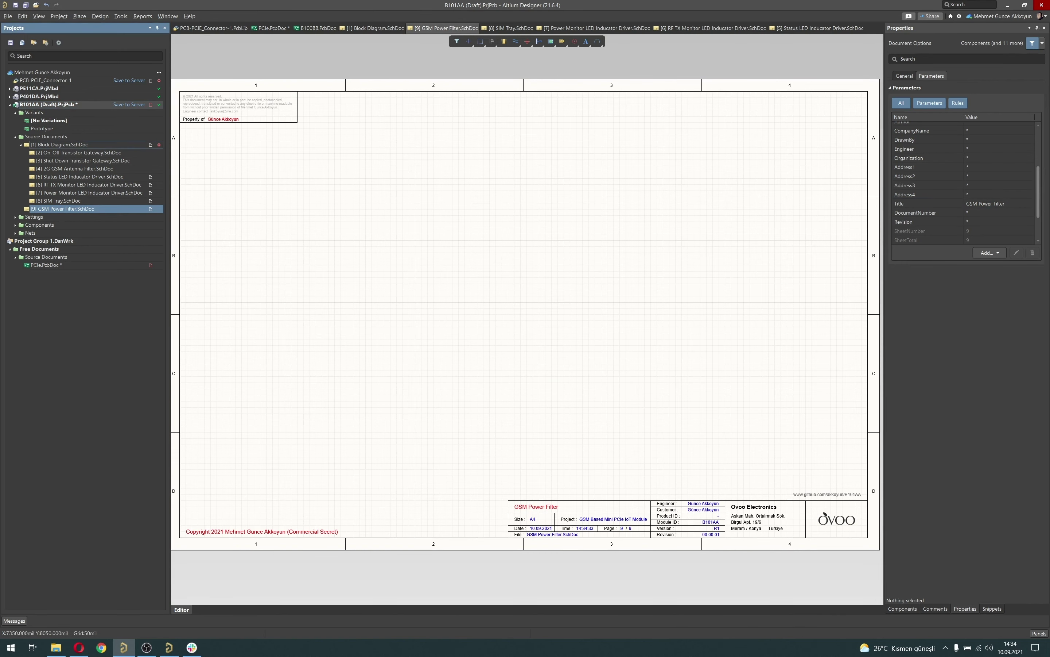
- Link the Power Filter sheet symbol in the block diagram to GSM Power Filter.SchDoc
double_click(62, 144)
click(555, 346)
click(1035, 249)
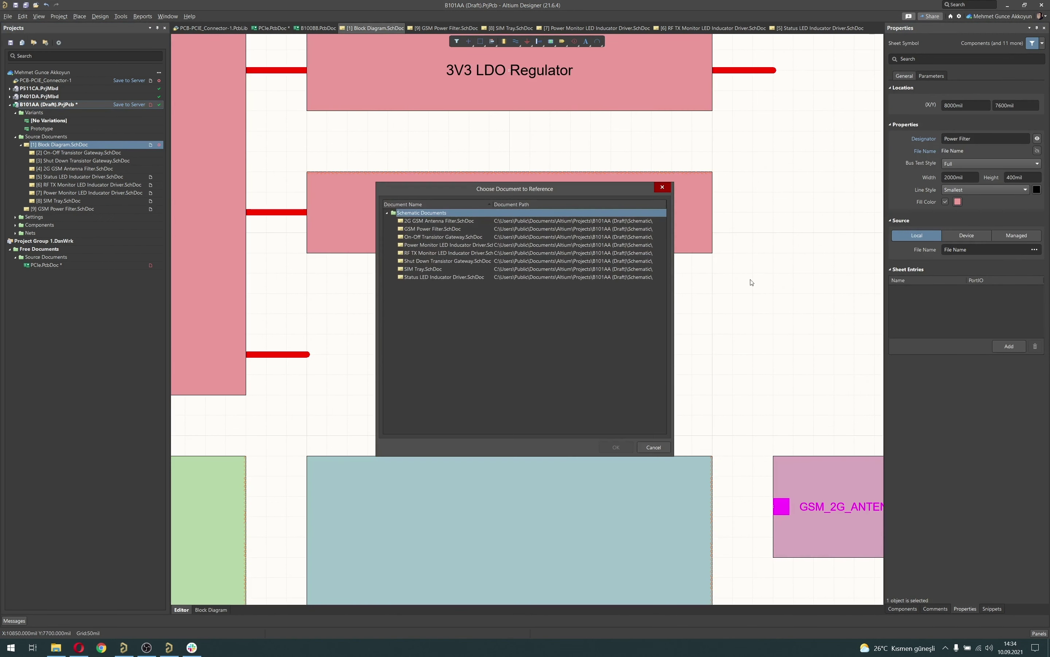
click(432, 229)
click(616, 446)
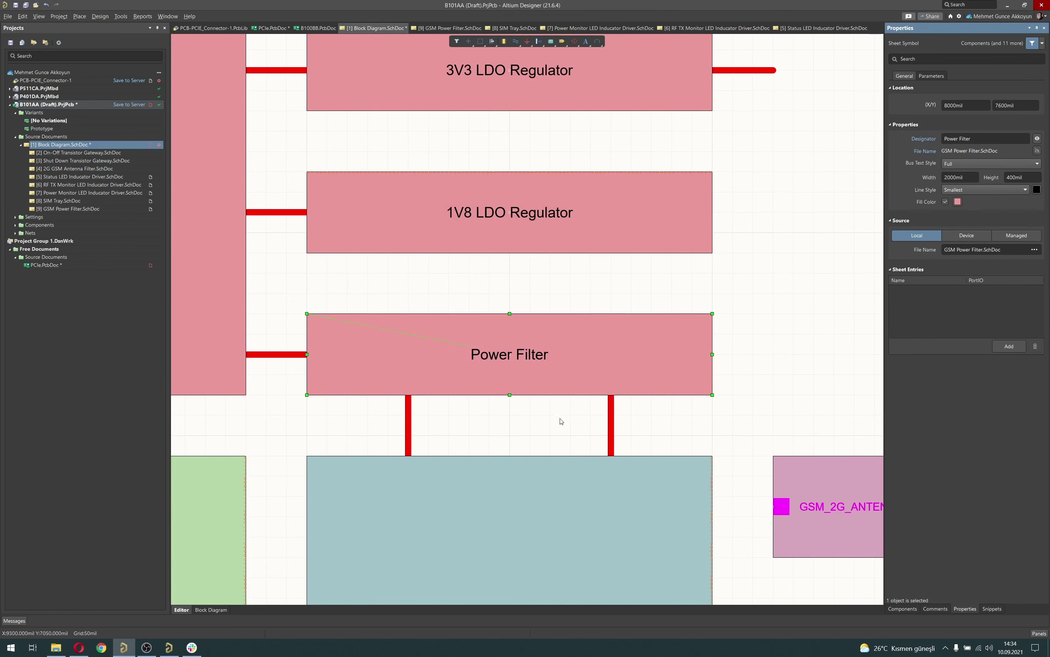
- Copy the +3V3 power port above the LED in the Power Monitor LED Inducator Driver schematic
double_click(71, 209)
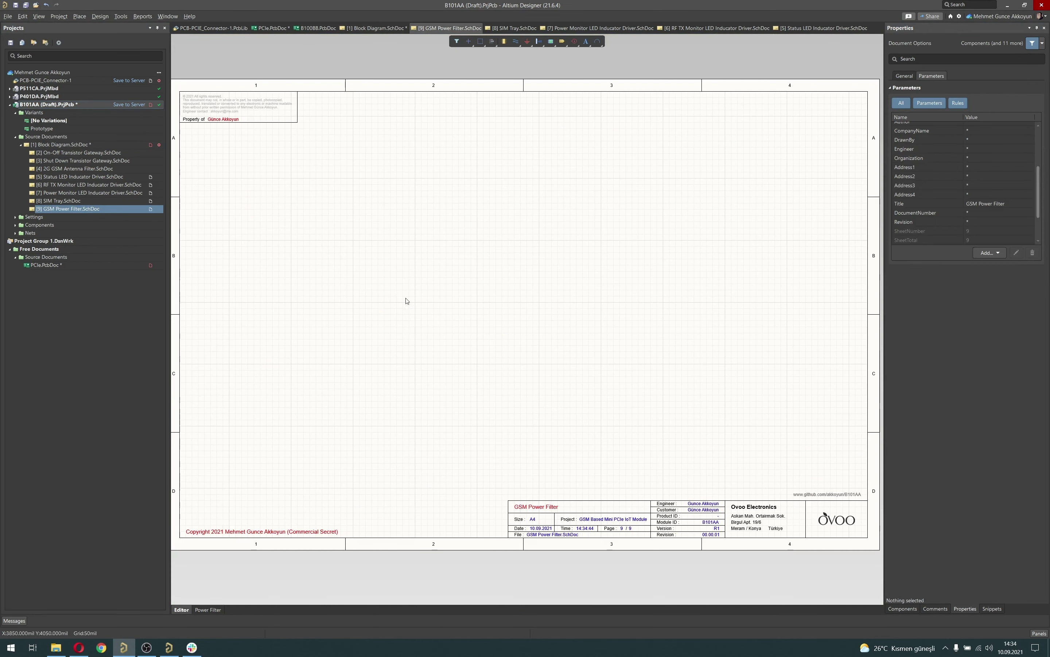
right_drag(429, 305, 460, 313)
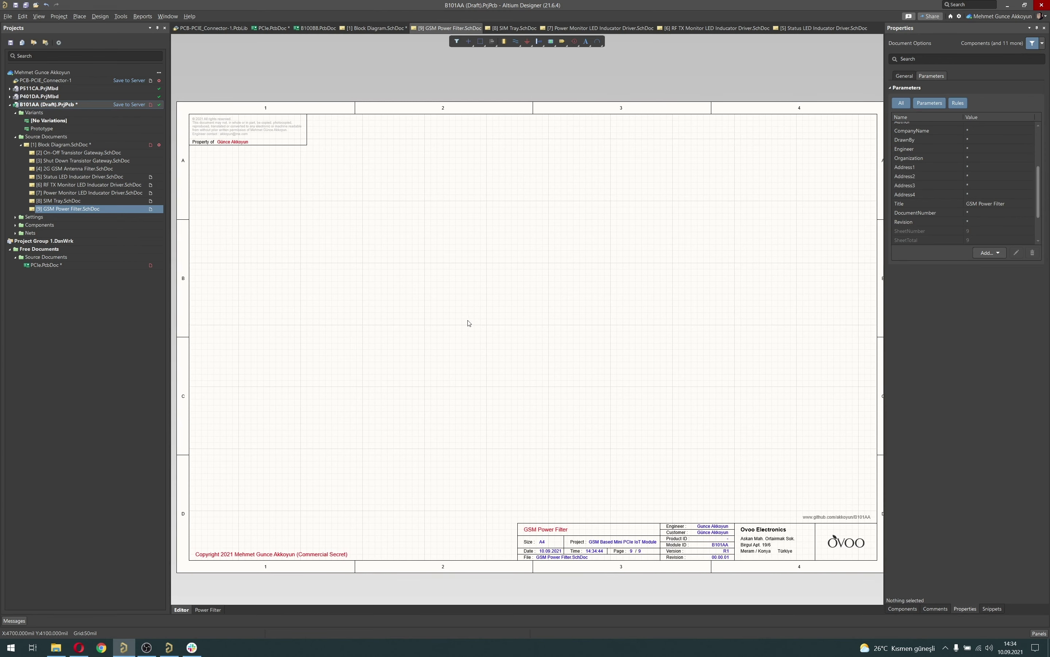
ctrl+scroll(643, 368, up, 2)
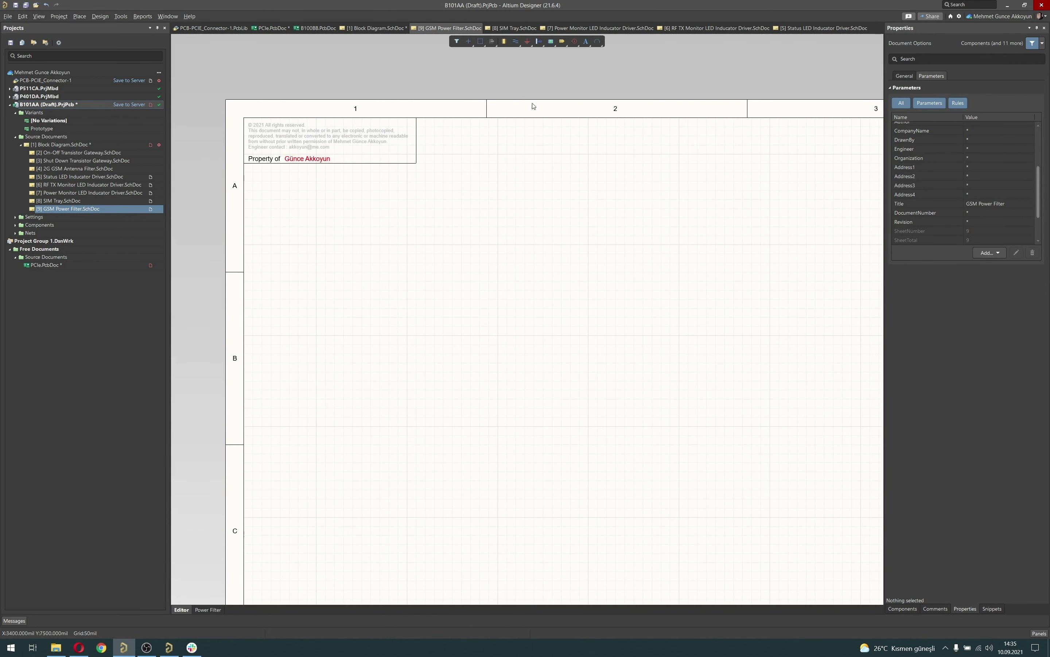
click(78, 192)
ctrl+scroll(473, 232, up, 4)
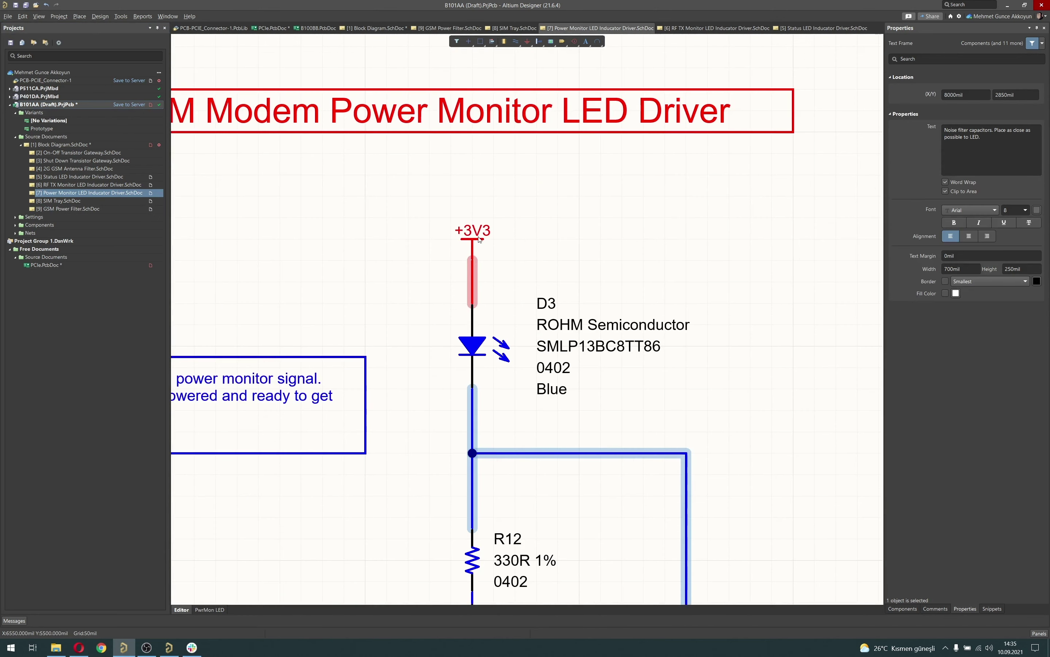
ctrl+scroll(474, 237, down, 3)
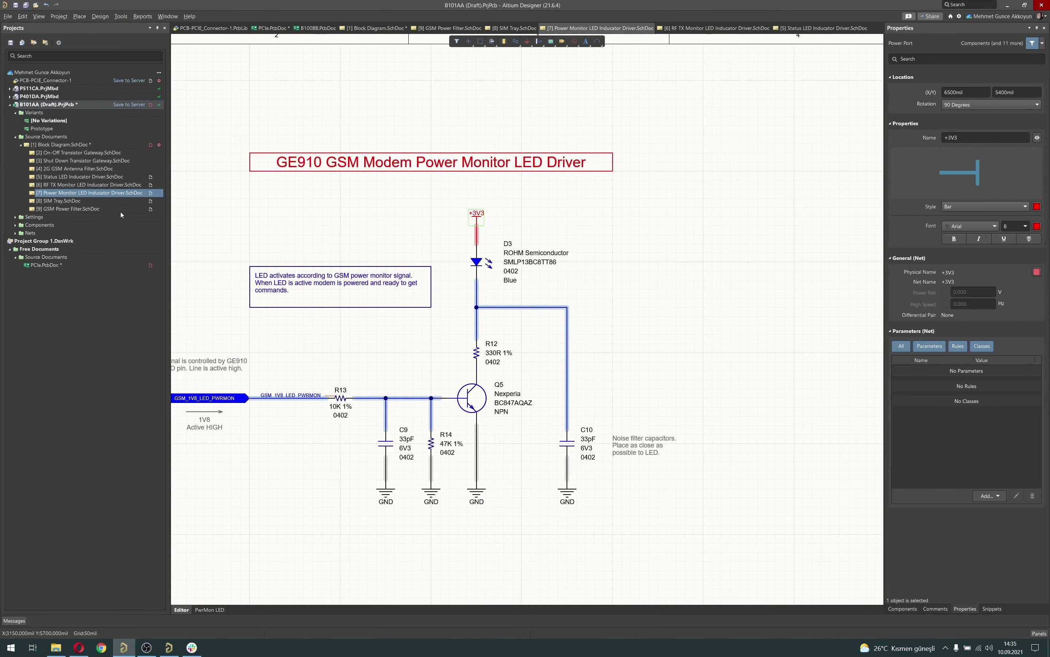
- Paste the copied +3V3 power port onto the empty GSM Power Filter sheet
click(101, 209)
ctrl+scroll(389, 204, up, 4)
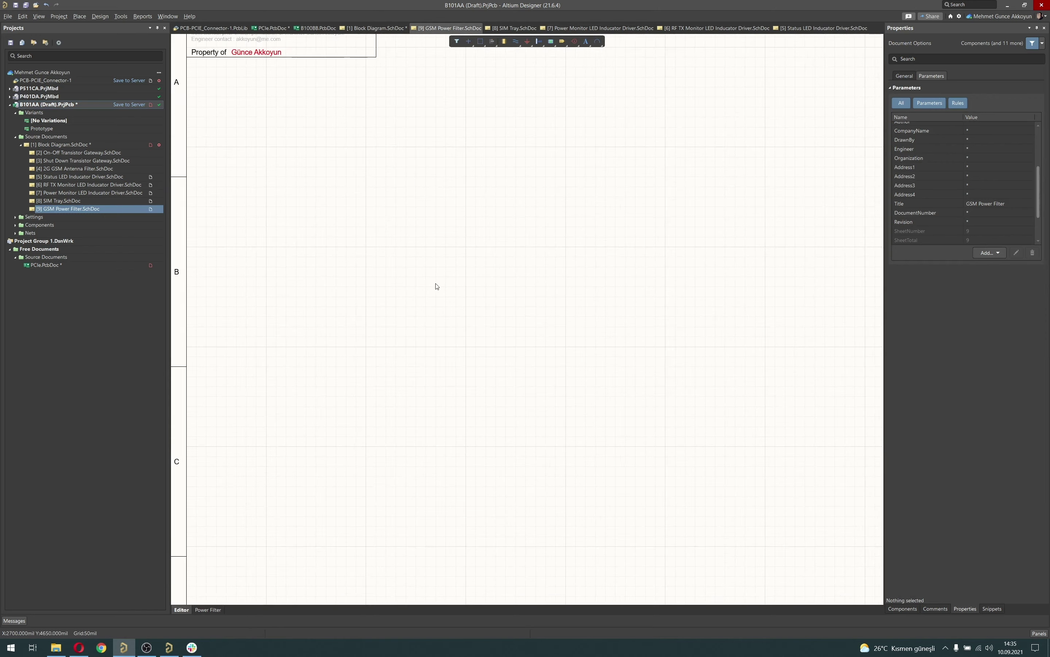
ctrl+scroll(437, 287, up, 2)
key(ctrl+v)
click(464, 259)
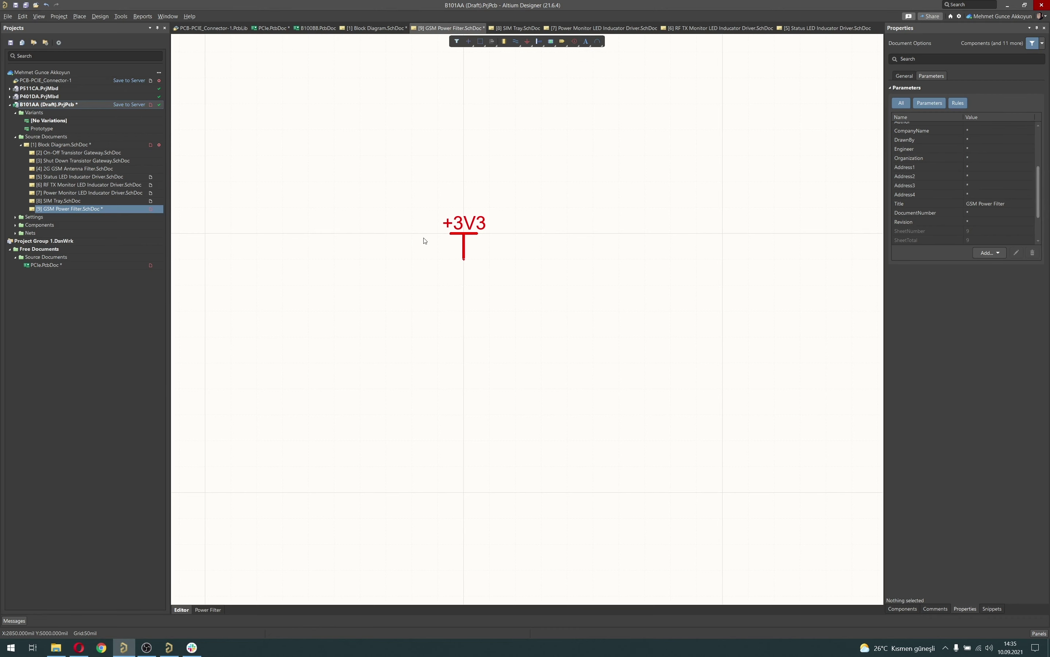
- Search the component library for "ferride" and place the Murata BLM18EG101TZ1D ferrite bead below and right of the power port
right_drag(384, 207, 406, 223)
click(903, 609)
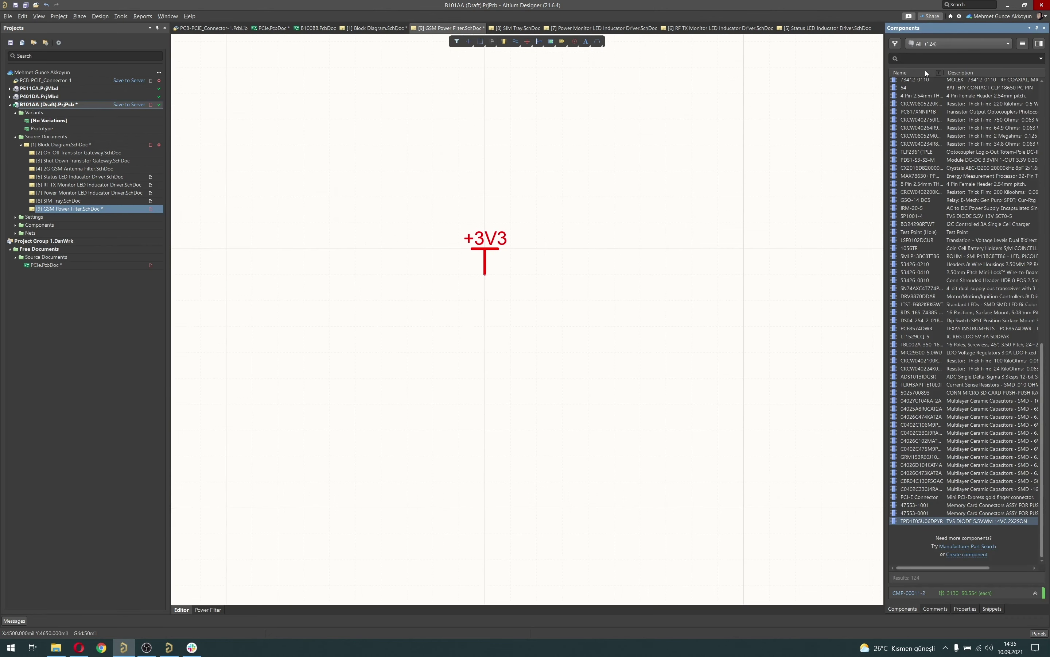
text(ferride)
key(Return)
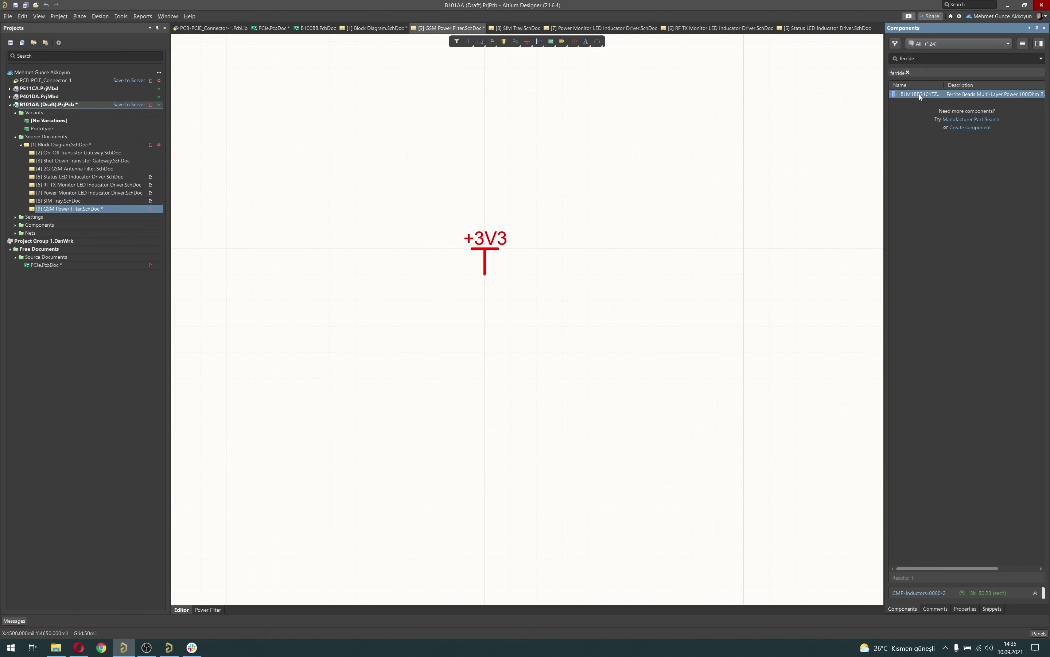
double_click(920, 94)
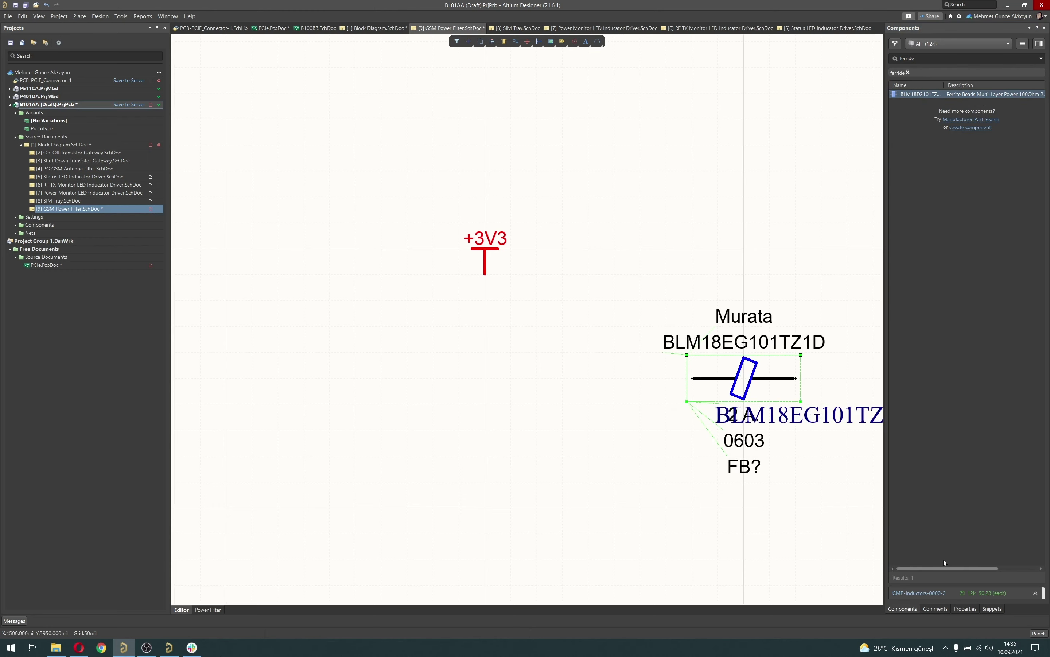
- Hide the comment text of the placed ferrite bead
click(966, 608)
click(1024, 117)
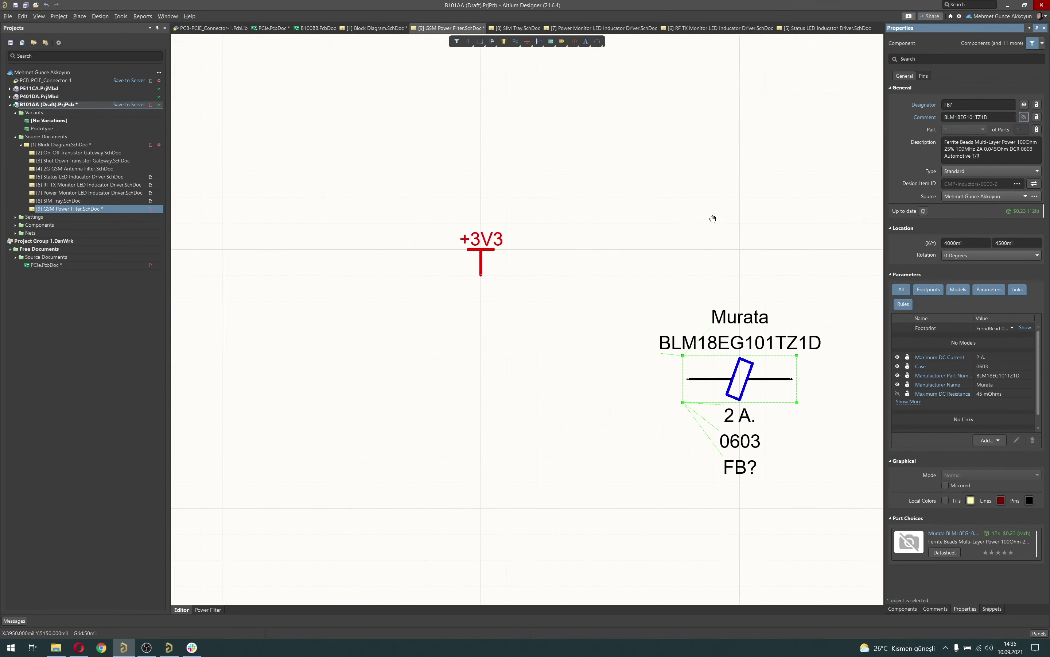
right_drag(710, 218, 609, 203)
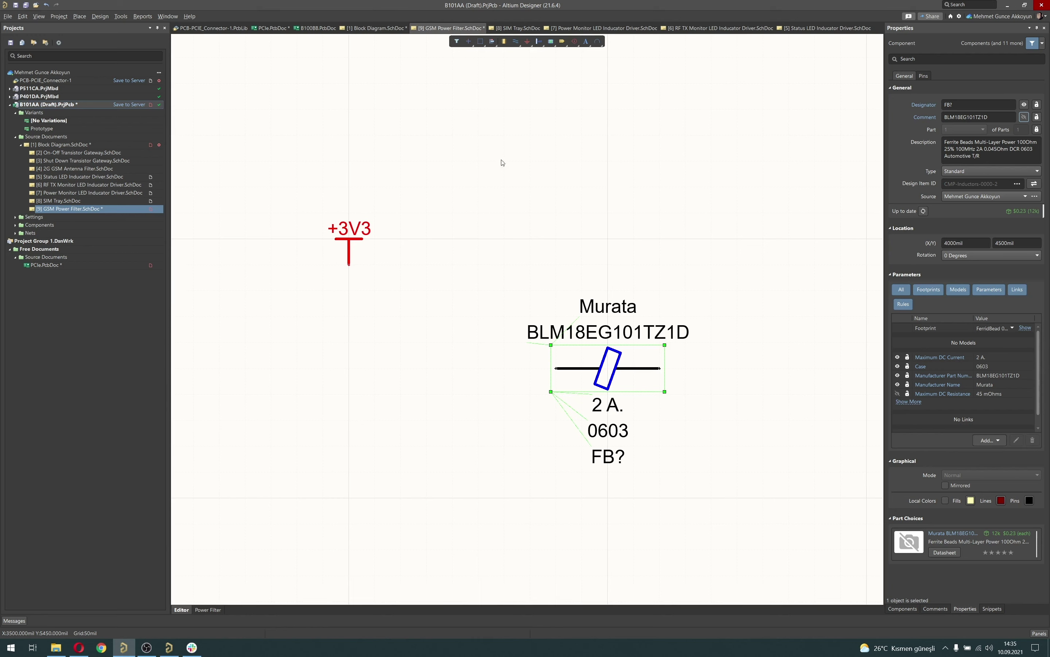
- Rename the +3V3 power port on the GSM Power Filter sheet to +VGSM_3V8
double_click(359, 247)
text(+)
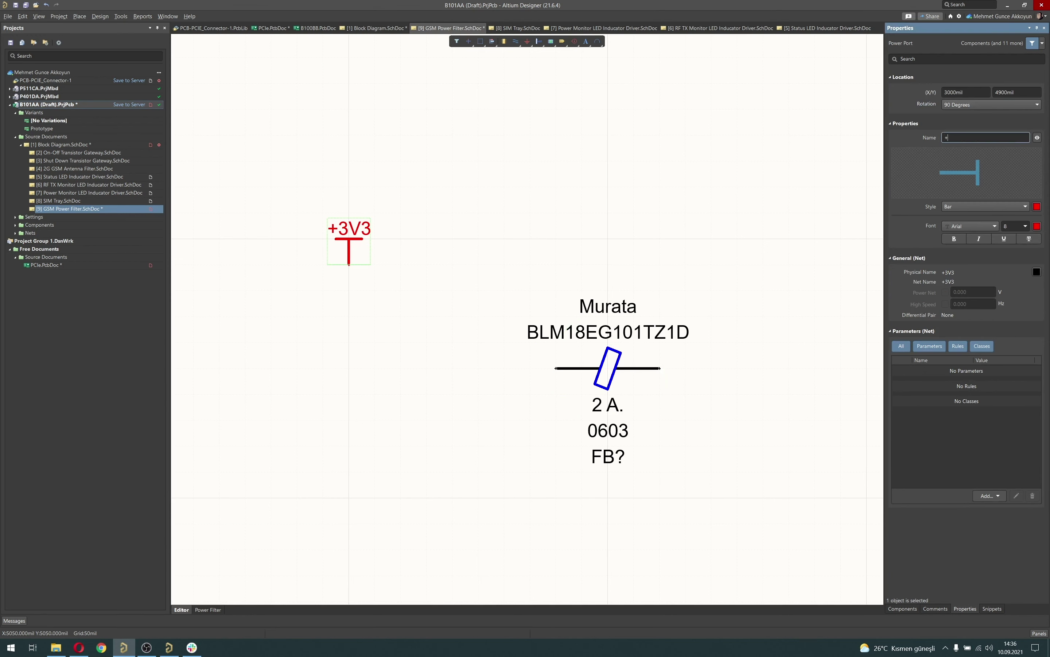
text(VGSM_3V8)
key(Return)
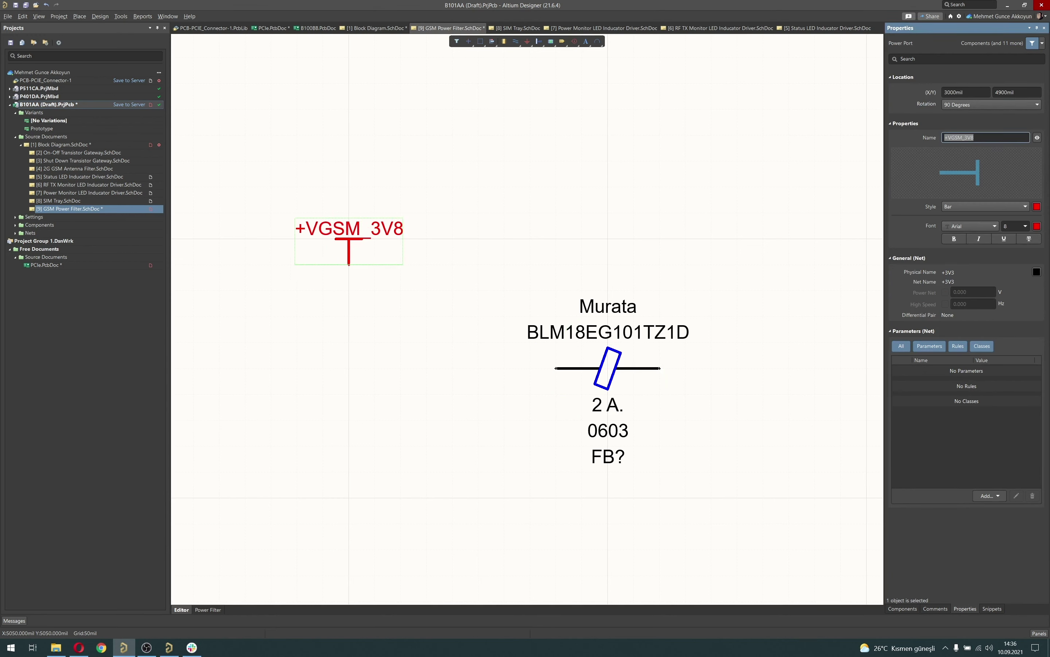
ctrl+scroll(587, 171, down, 3)
click(405, 187)
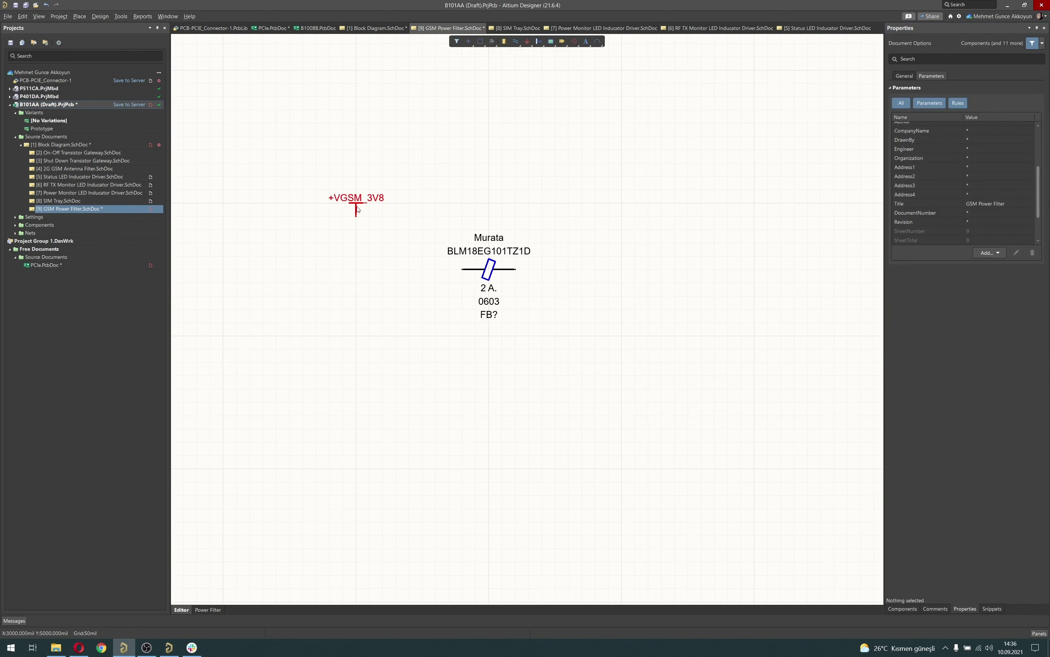
- Copy the +VGSM_3V8 power port and paste two copies, one above the other, to the right of the ferrite bead
click(356, 209)
key(ctrl+c)
right_drag(545, 209, 357, 224)
key(ctrl+v)
click(718, 239)
key(ctrl+v)
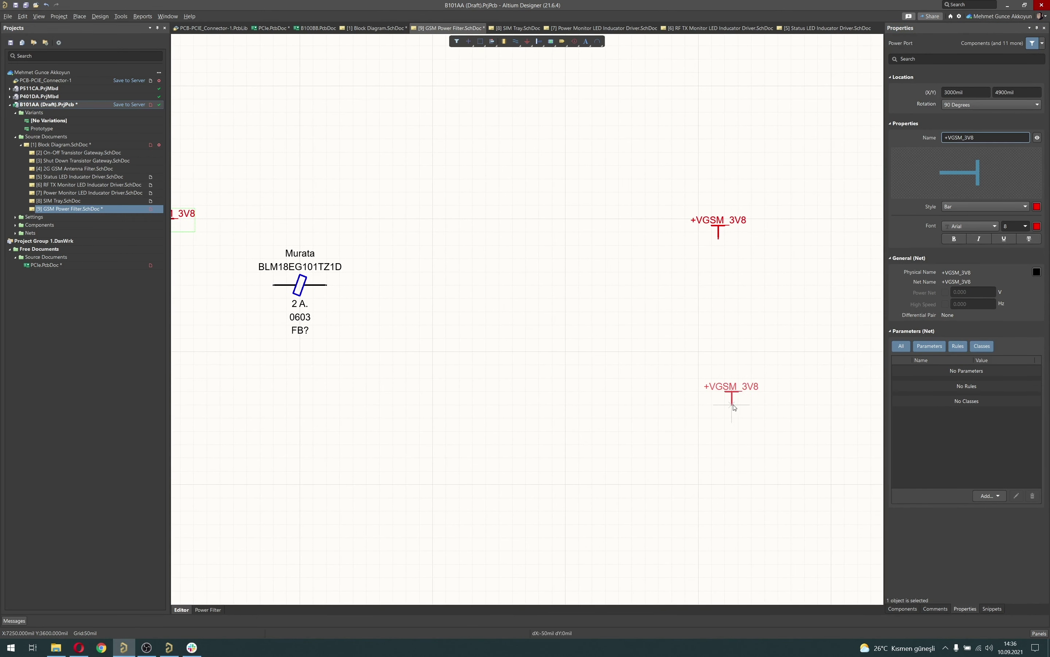
click(731, 408)
right_drag(737, 258, 658, 248)
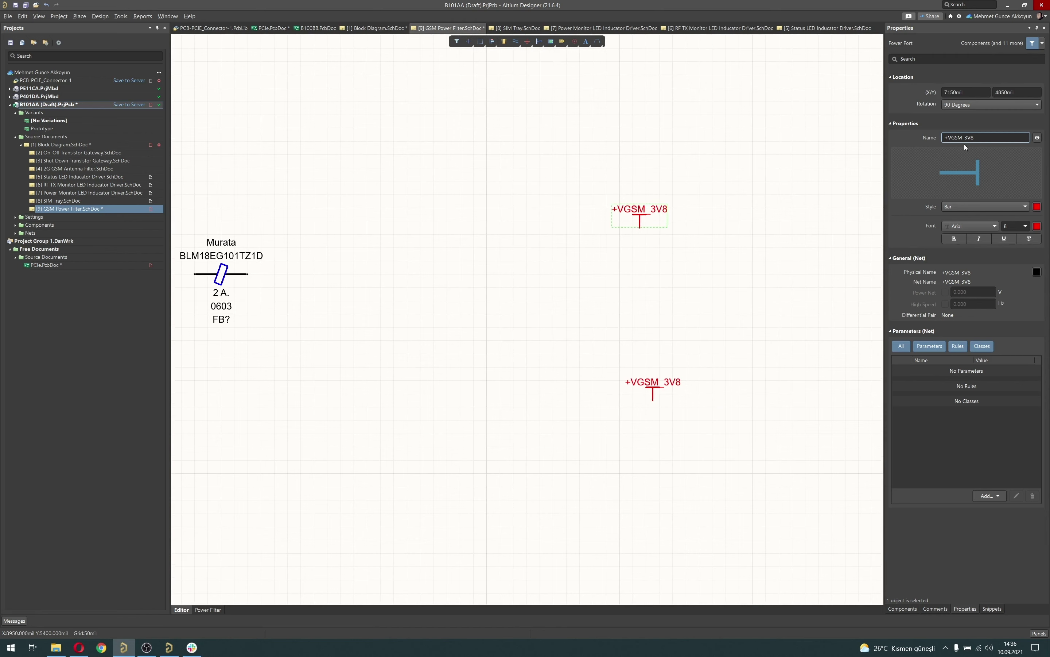
- Rename the upper pasted power port to +VIOT1_3V8 and the lower one to +VIOT_3V8
click(982, 137)
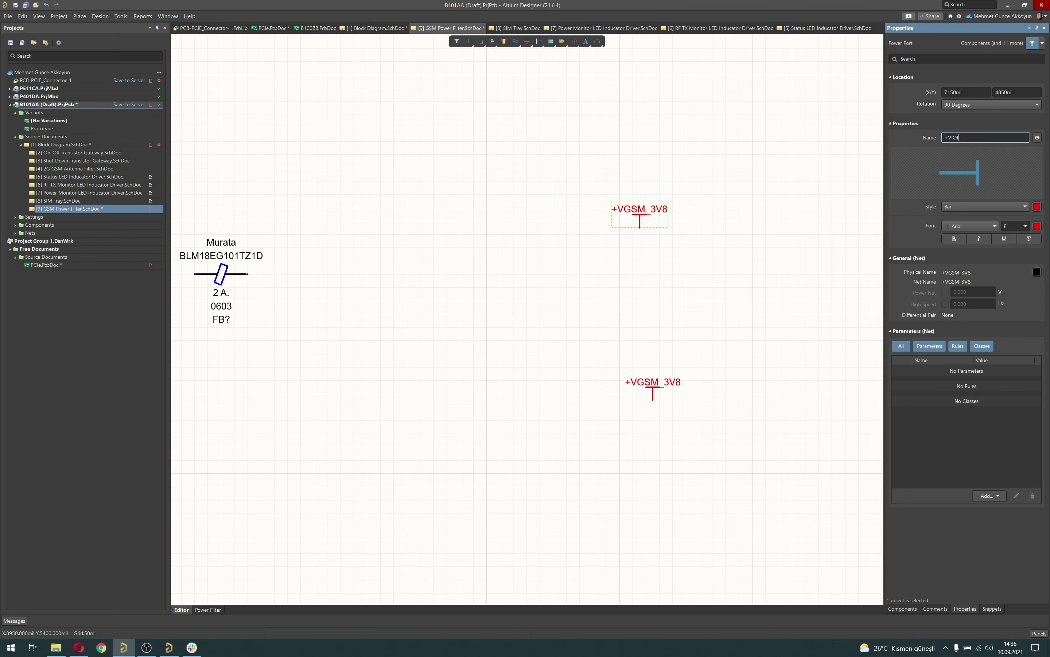
text(+VIOT1_3V8)
key(Return)
click(655, 390)
click(997, 137)
text(+VIOT_3V8)
key(Return)
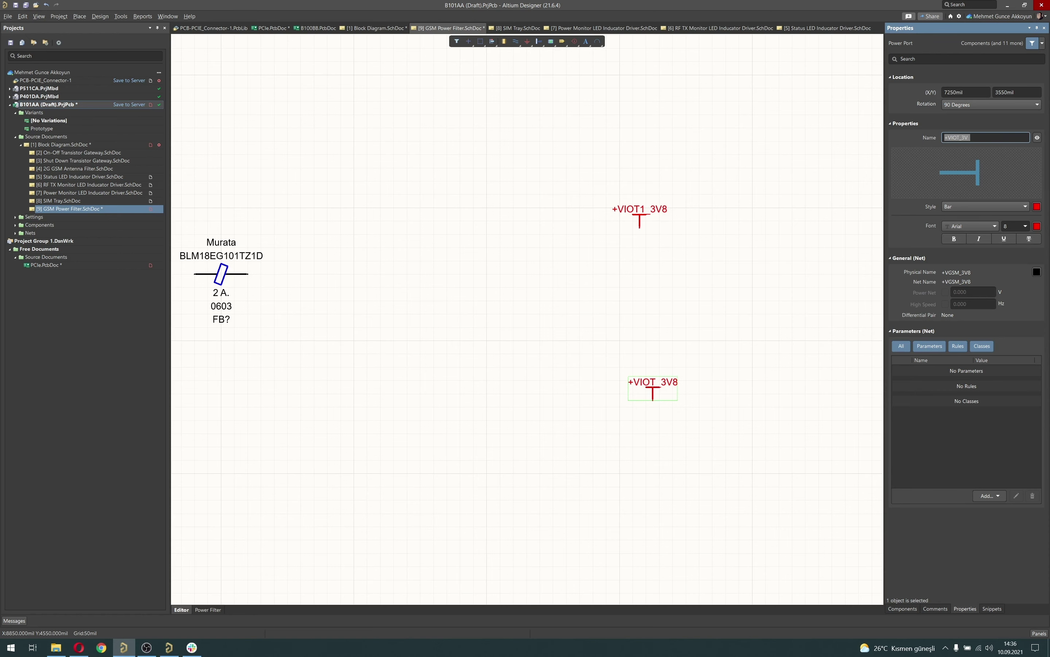
click(588, 288)
- Move the ferrite bead down and right to about X 5000 mil, Y 3000 mil
ctrl+scroll(527, 294, down, 3)
right_drag(528, 294, 657, 297)
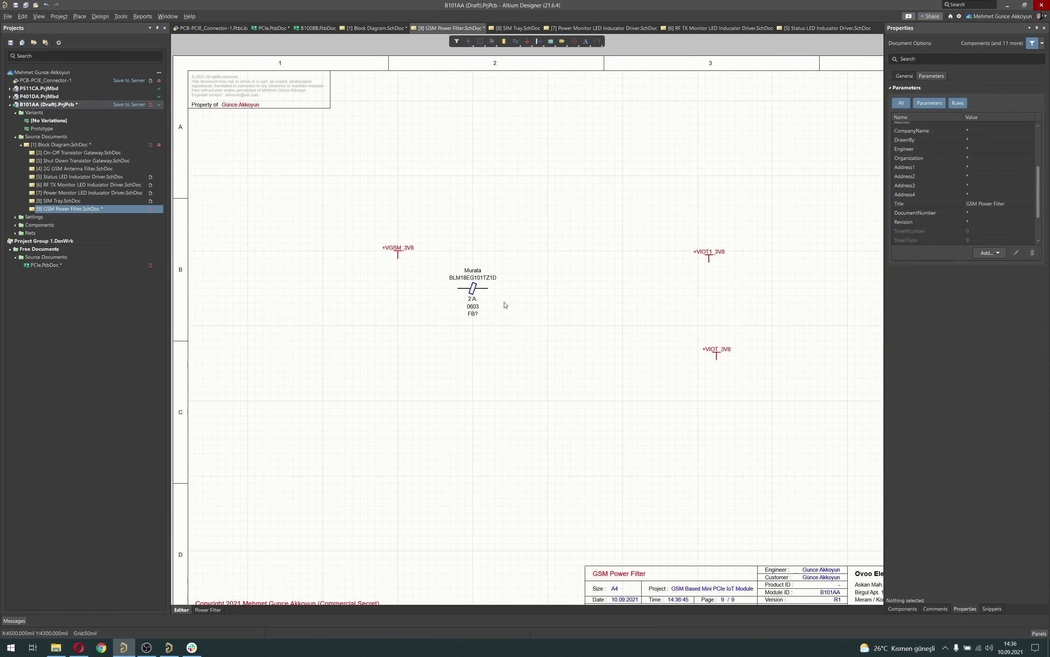
drag(494, 297, 569, 381)
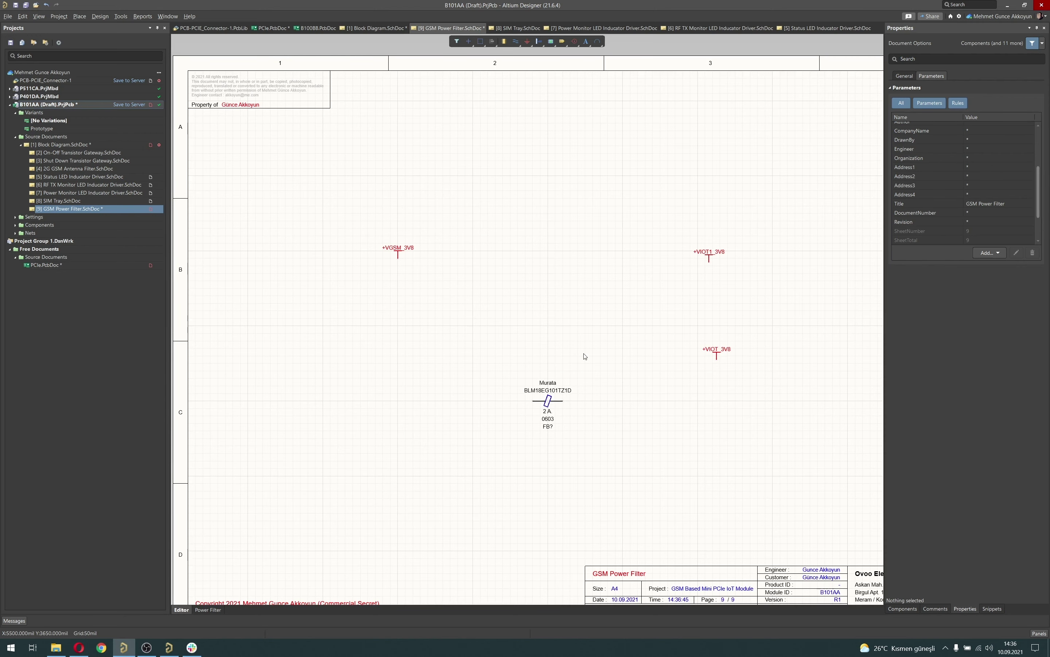
- Copy the ferrite bead and paste the duplicate directly above the original, level with the +VGSM_3V8 power port
click(555, 406)
ctrl+scroll(573, 424, up, 3)
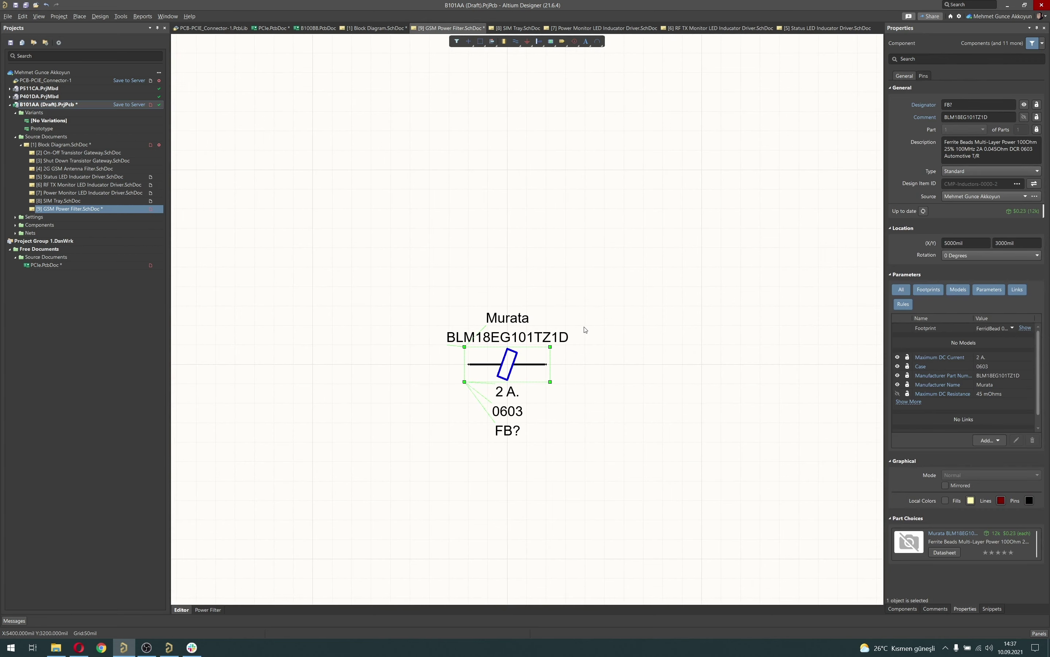
ctrl+scroll(587, 333, down, 4)
ctrl+scroll(543, 352, up, 1)
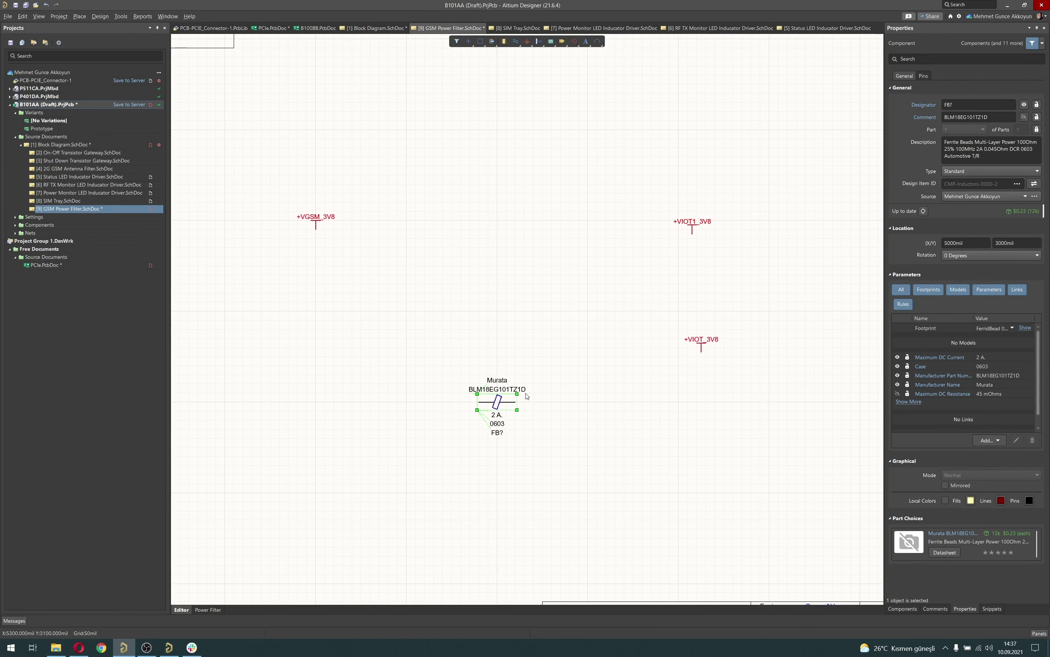
key(ctrl+v)
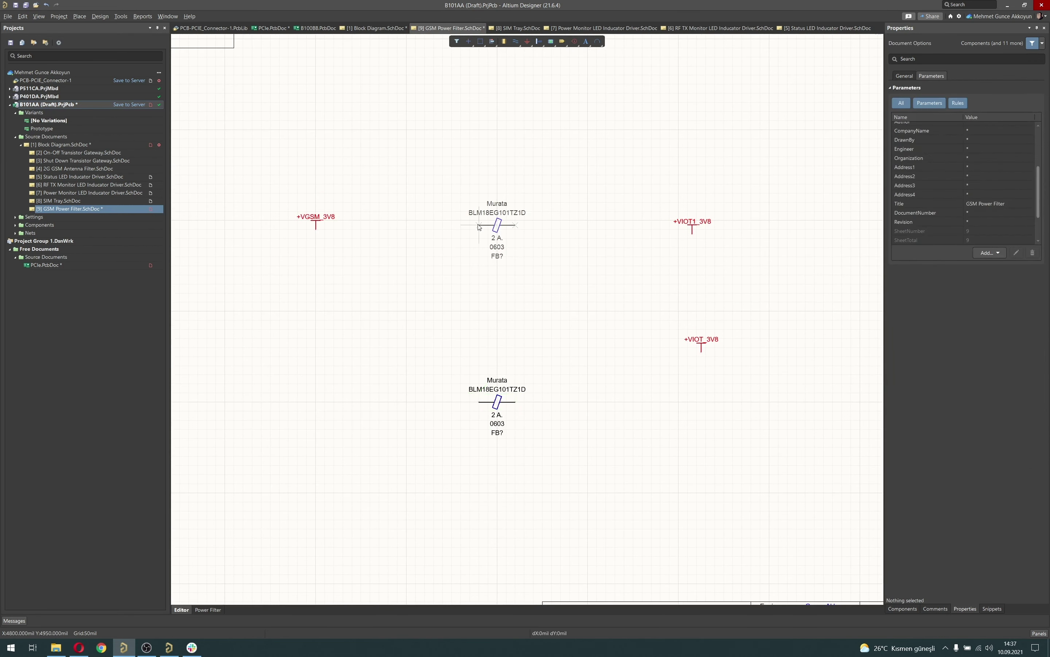
click(478, 220)
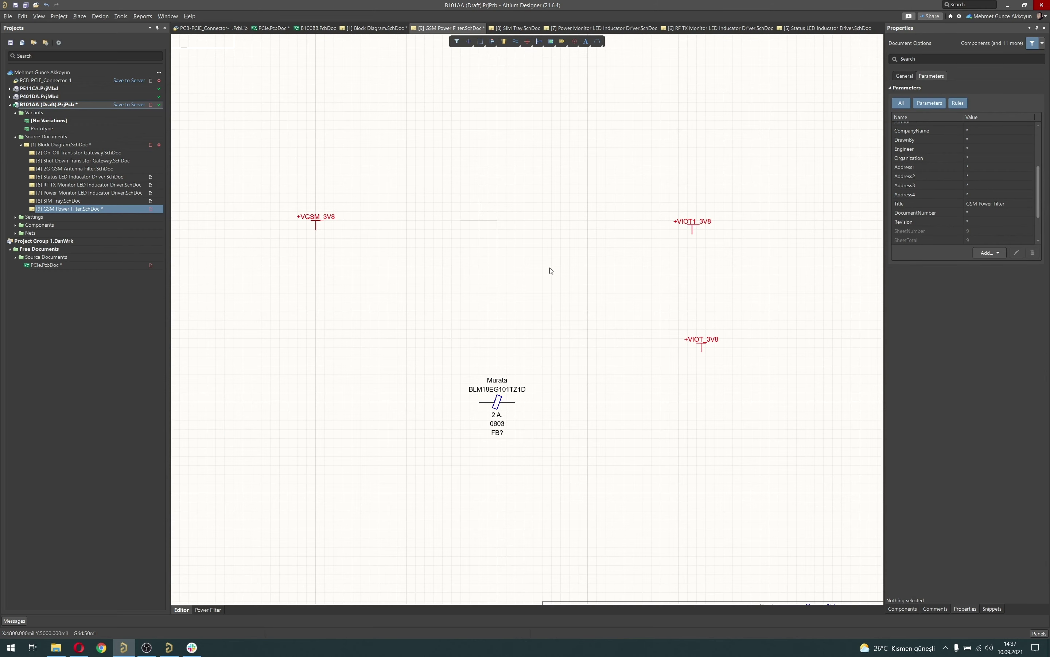
- Move the +VIOT1_3V8 power port up and slightly left, above the level of the upper ferrite bead
scroll(520, 308, right, 4)
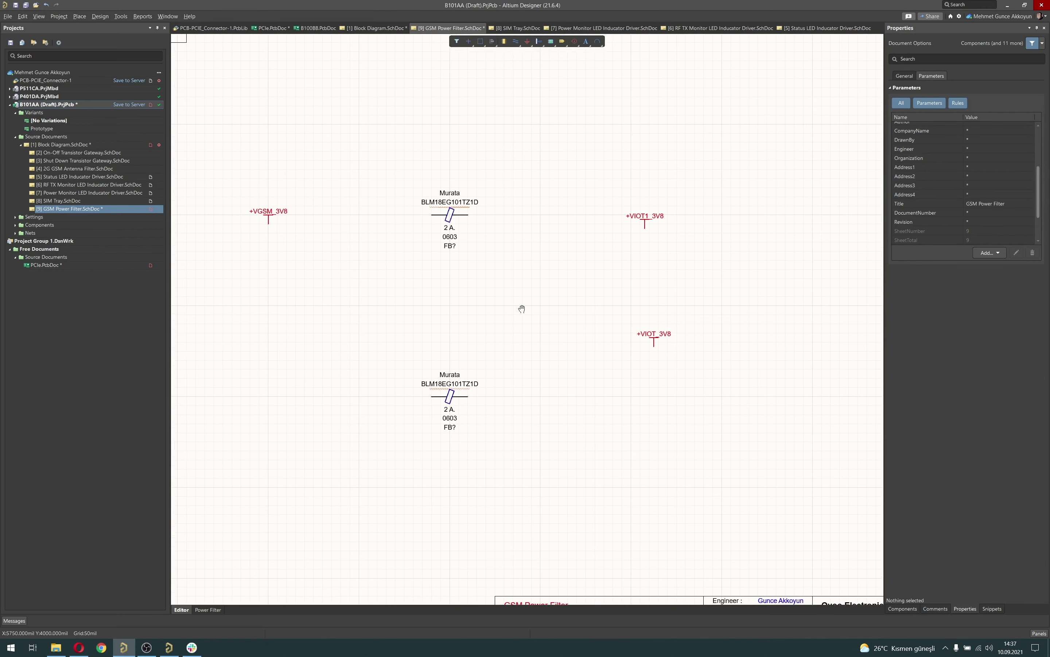
scroll(456, 365, up, 2)
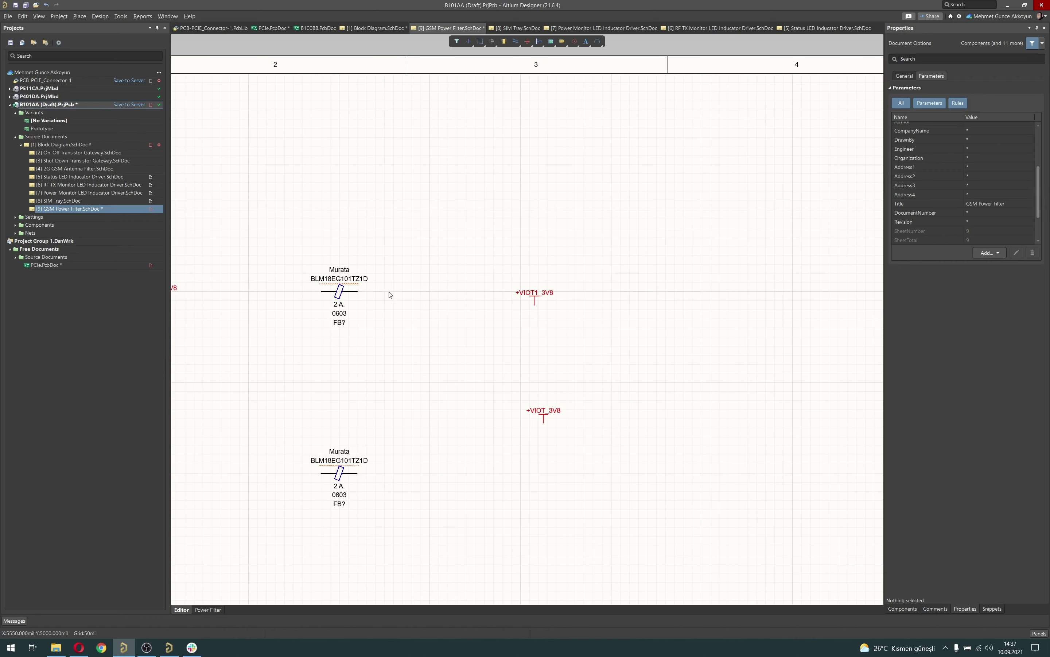
drag(537, 292, 521, 270)
ctrl+scroll(521, 270, up, 2)
ctrl+scroll(532, 345, down, 2)
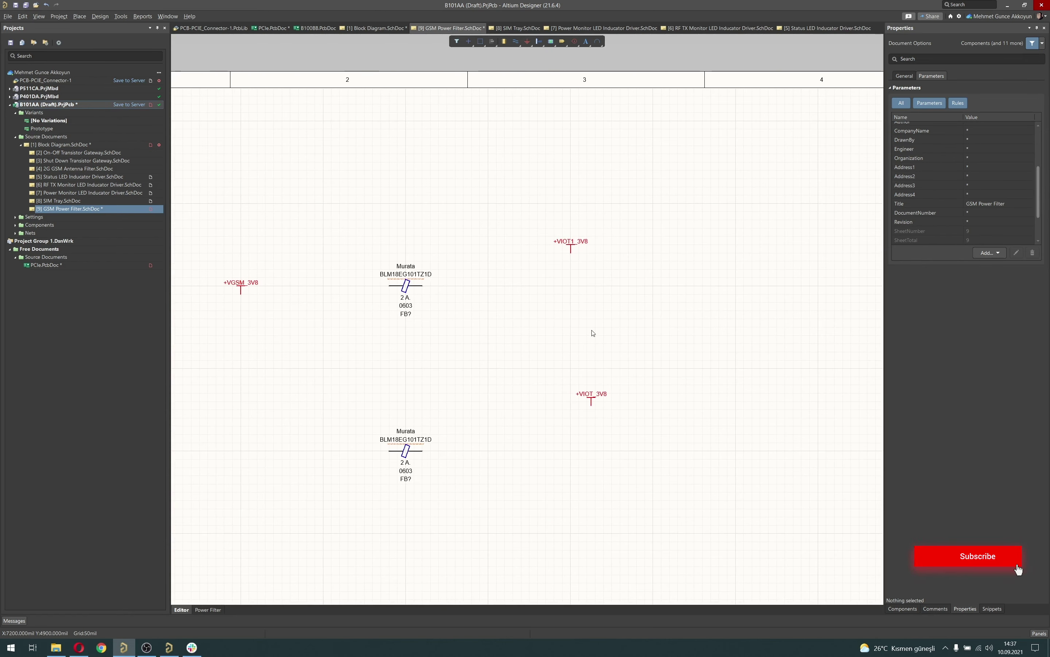
- Move the +VIOT_3V8 power port directly below +VIOT1_3V8 at X 7000 mil, Y 3400 mil, and wire each port to its ferrite bead
drag(593, 408, 571, 438)
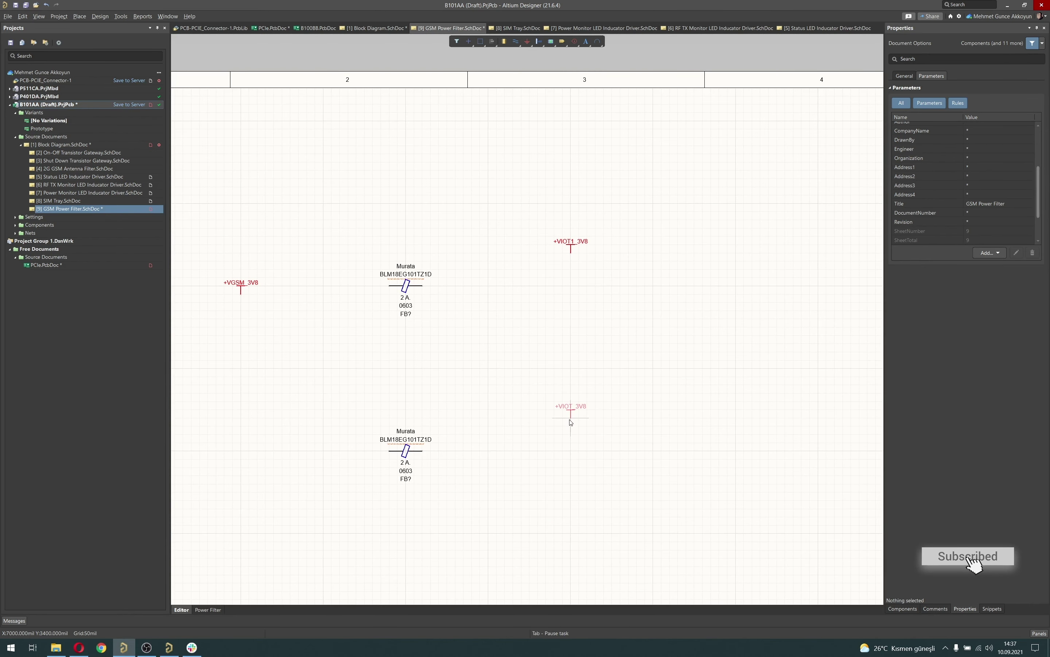
click(516, 42)
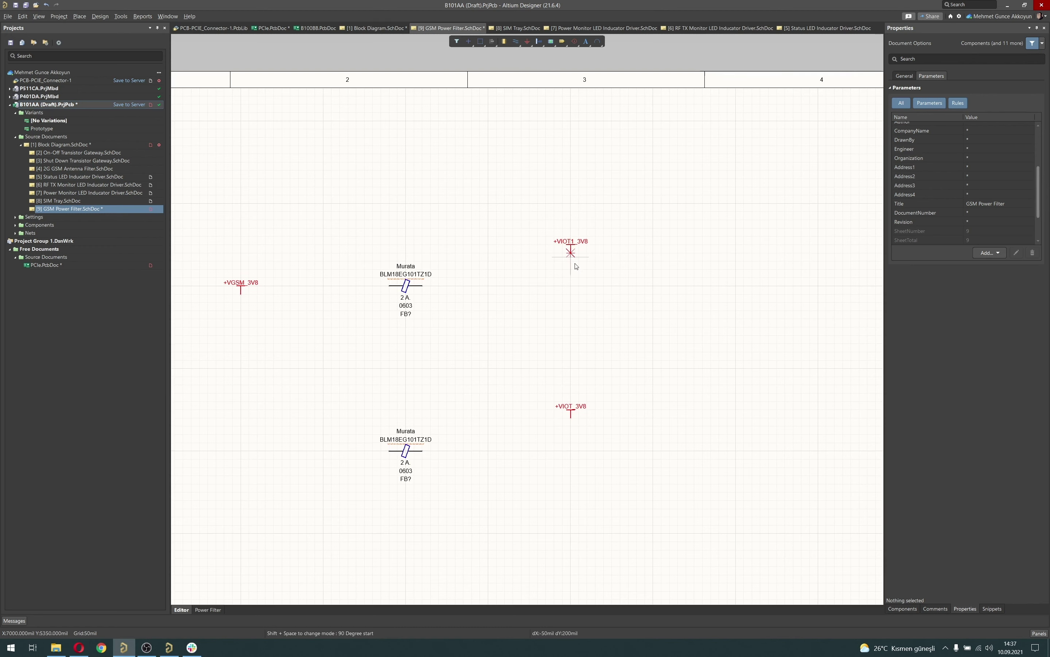
click(571, 251)
click(424, 286)
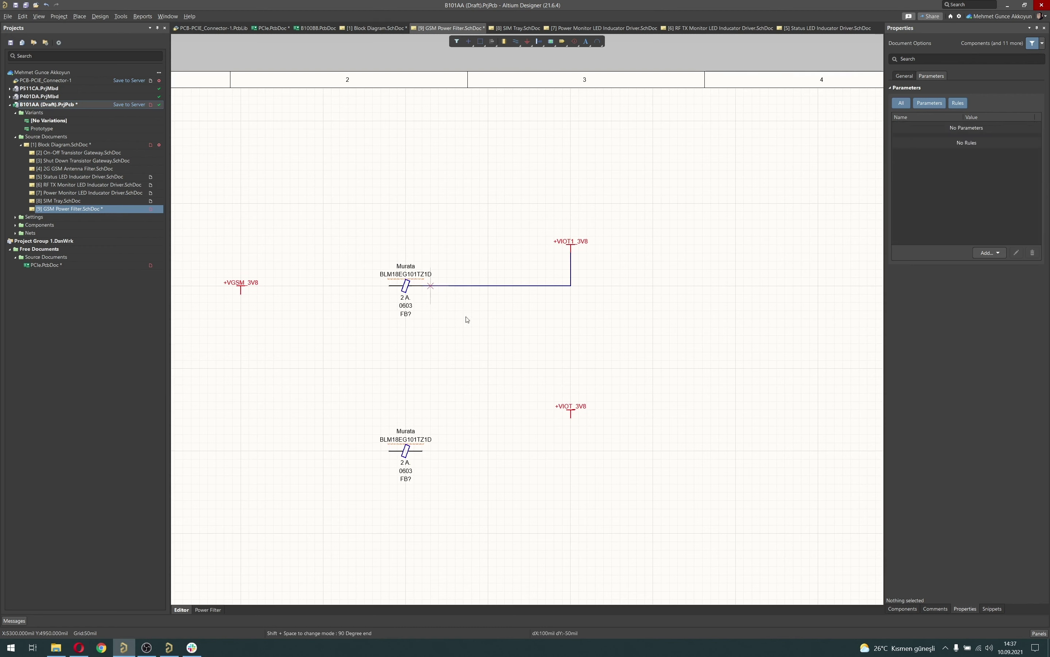
click(571, 417)
click(424, 450)
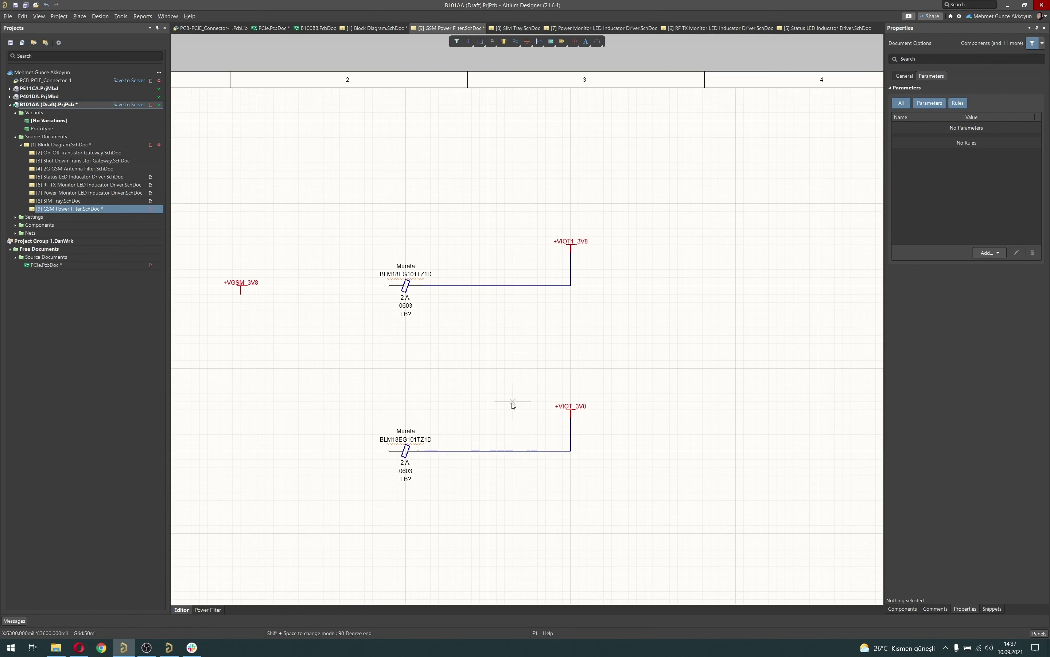
right_click(578, 409)
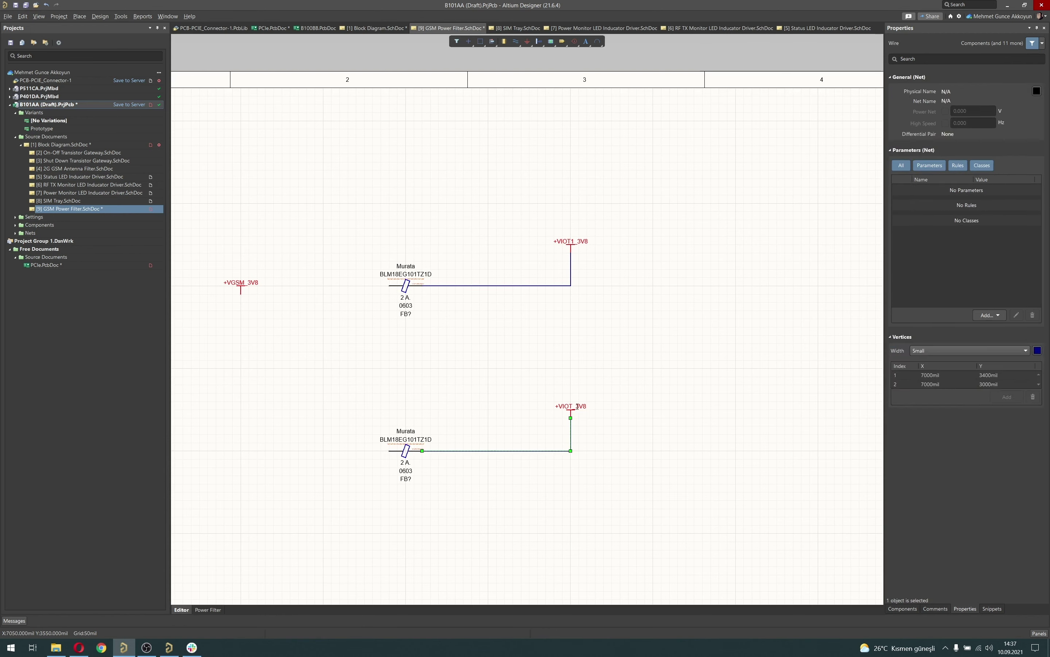
- Rename the lower power port to +VIOT2_3V8
click(578, 409)
click(988, 137)
text(2_3V8)
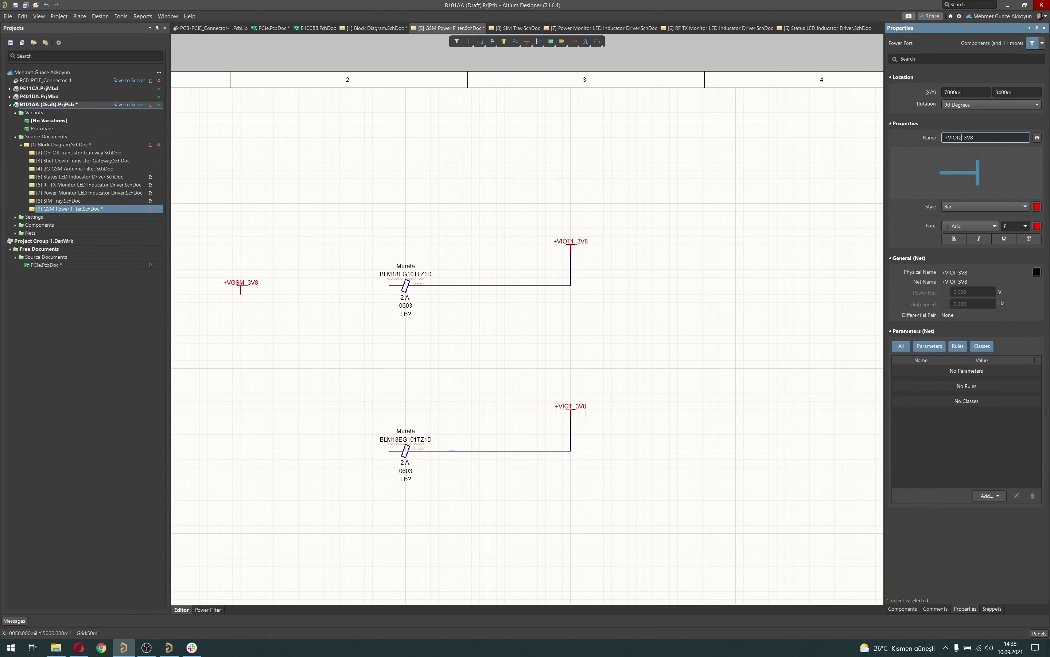
key(Return)
click(551, 289)
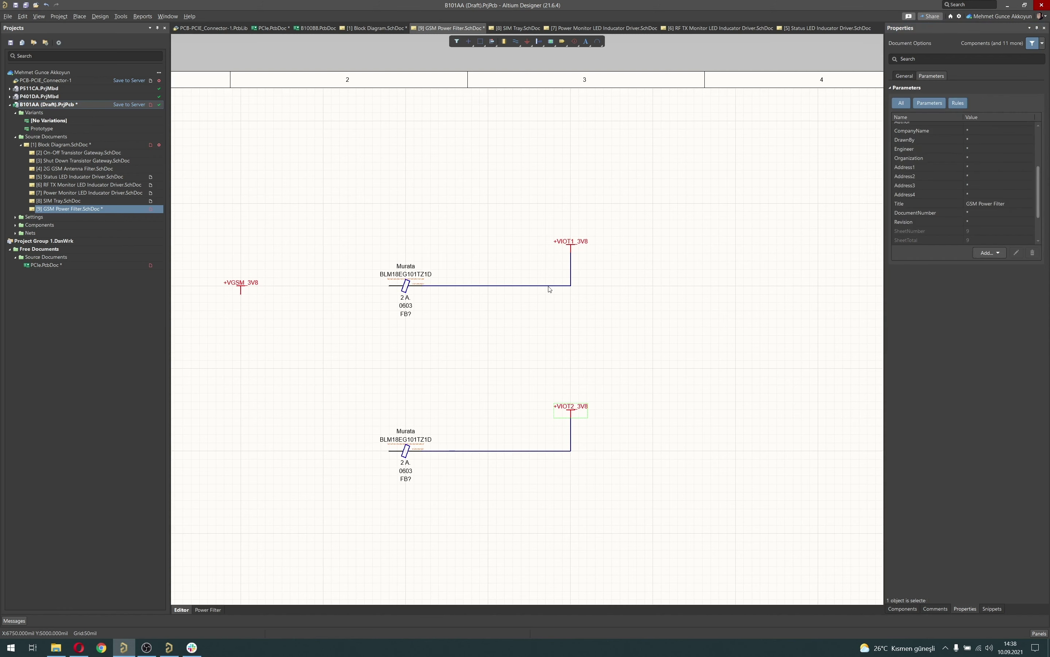
- Colour the wire between the upper ferrite bead and +VIOT1_3V8 red and set its net colour to red
click(556, 285)
click(1038, 351)
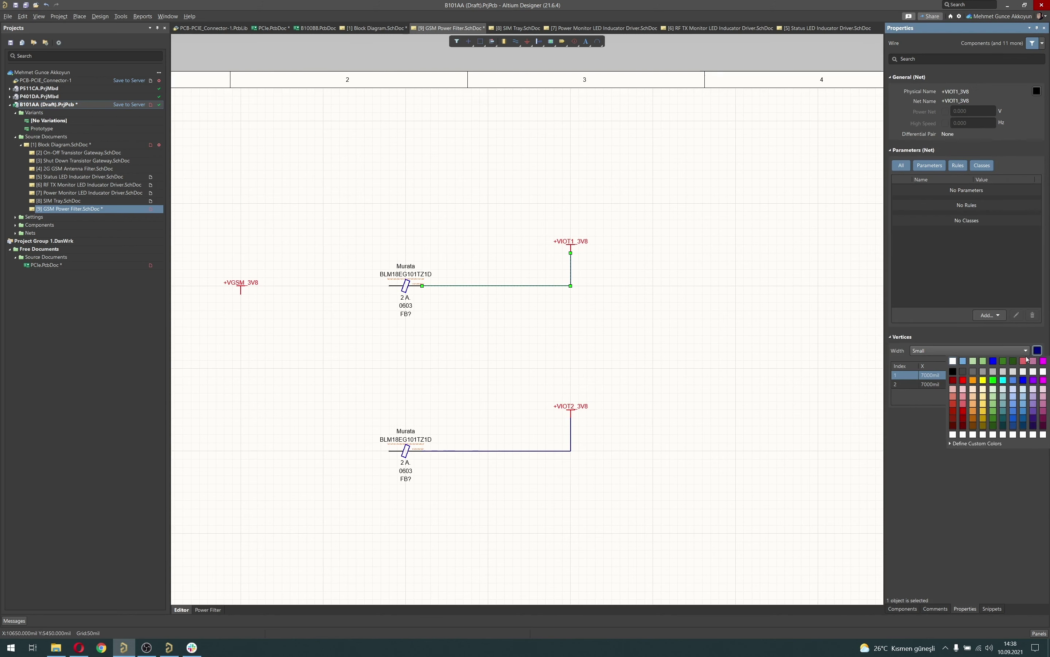
click(963, 380)
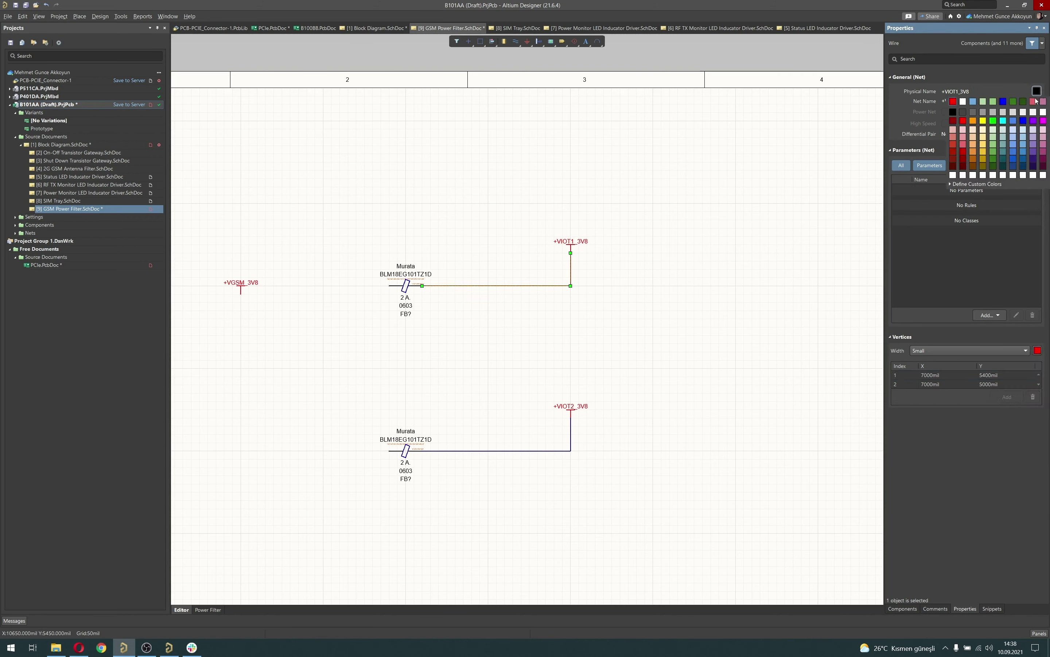
click(1037, 90)
- Colour the wire between the lower ferrite bead and +VIOT2_3V8 red and set its net colour to red
click(550, 450)
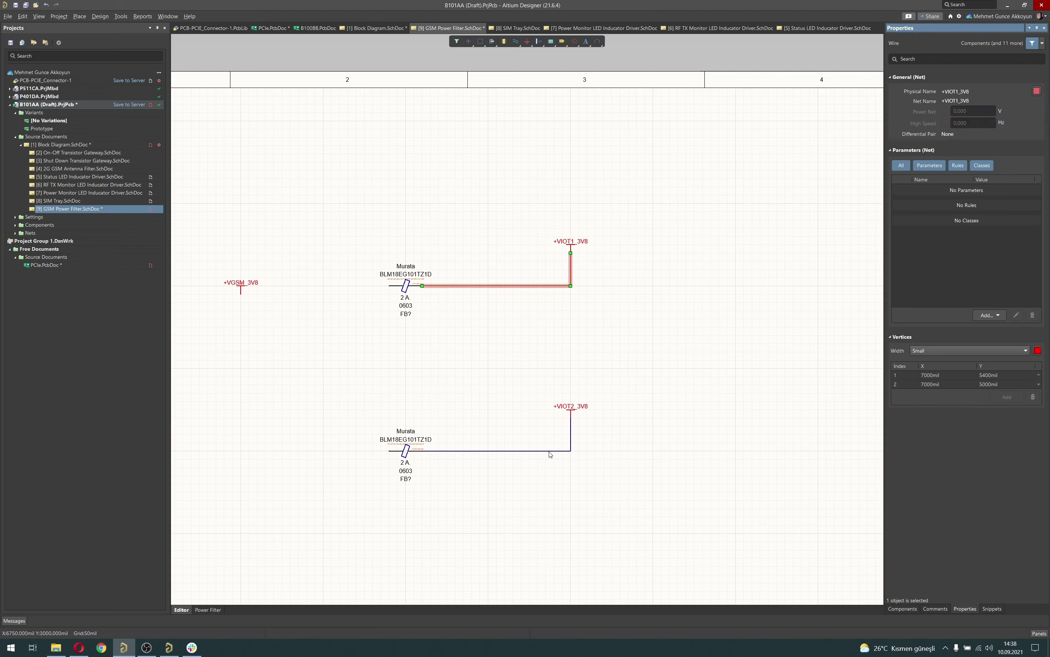
click(1037, 351)
click(963, 380)
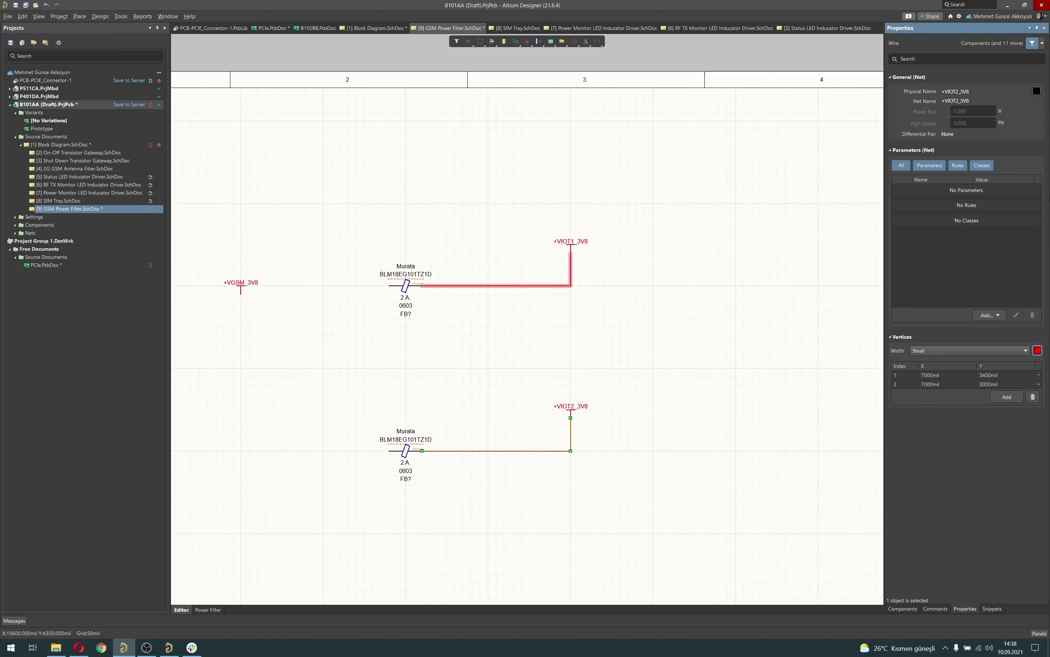
click(1037, 91)
click(964, 144)
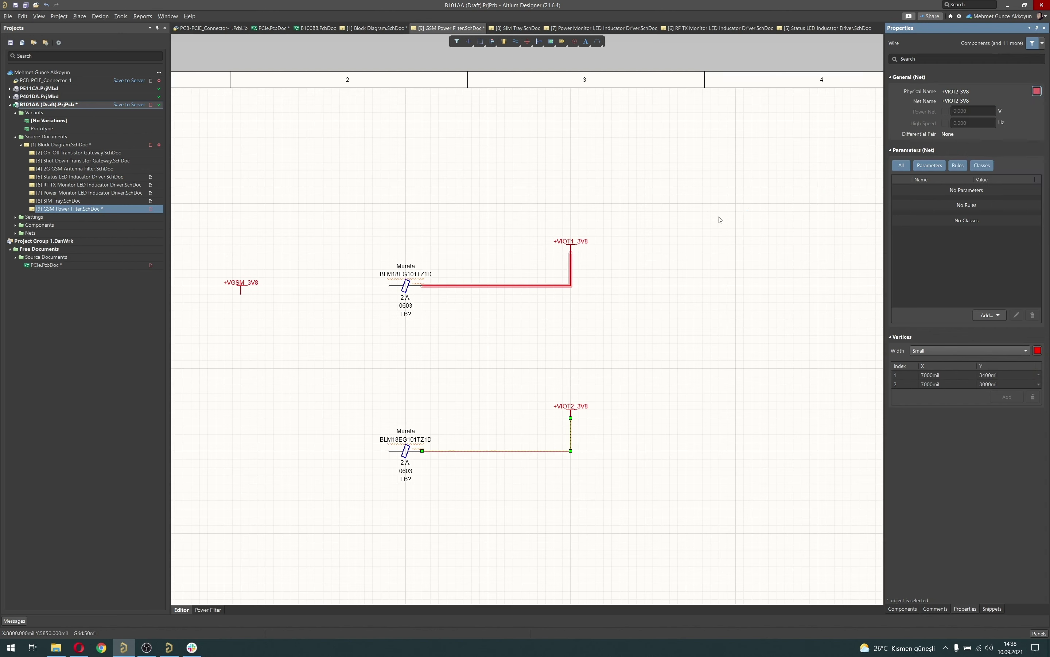
click(295, 300)
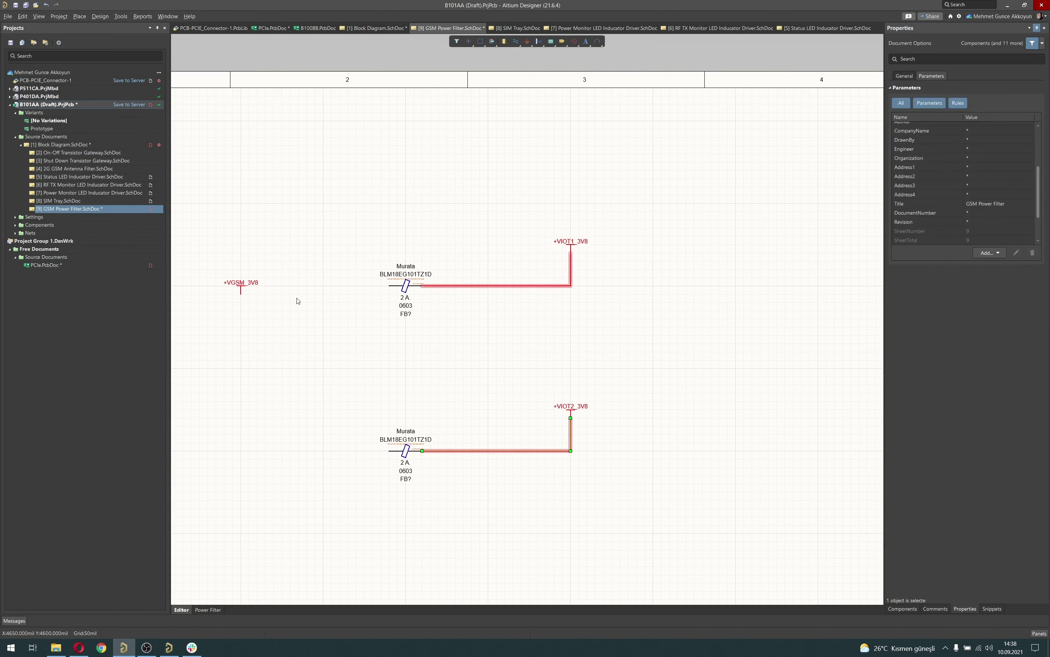
- Move the +VGSM_3V8 power port up and to the right, to X 4000 mil, Y 5900 mil
drag(240, 287, 324, 215)
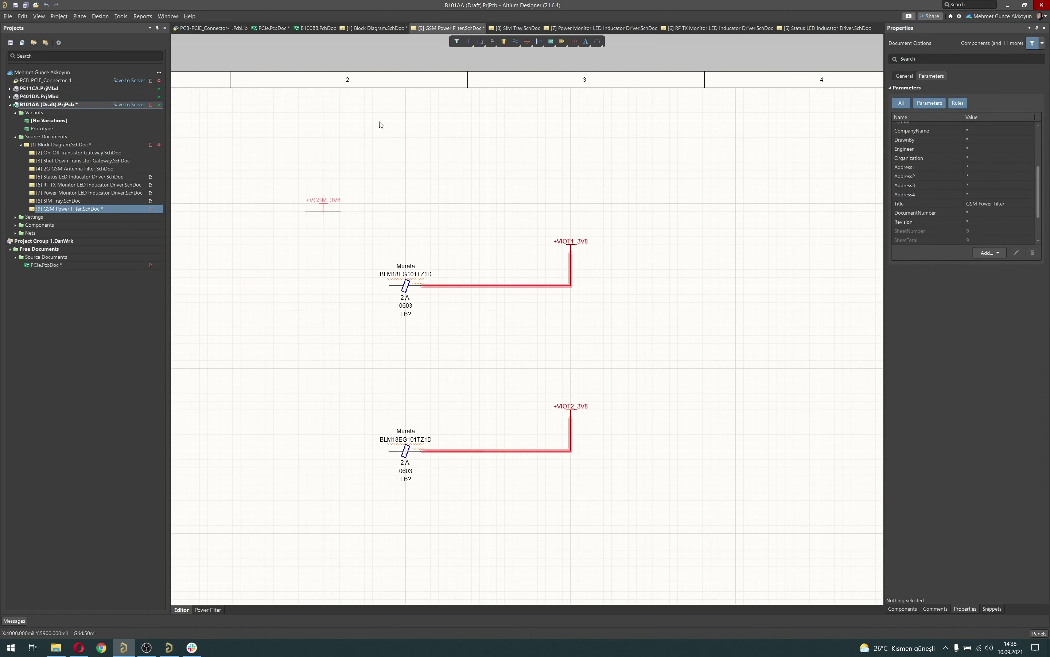
click(517, 41)
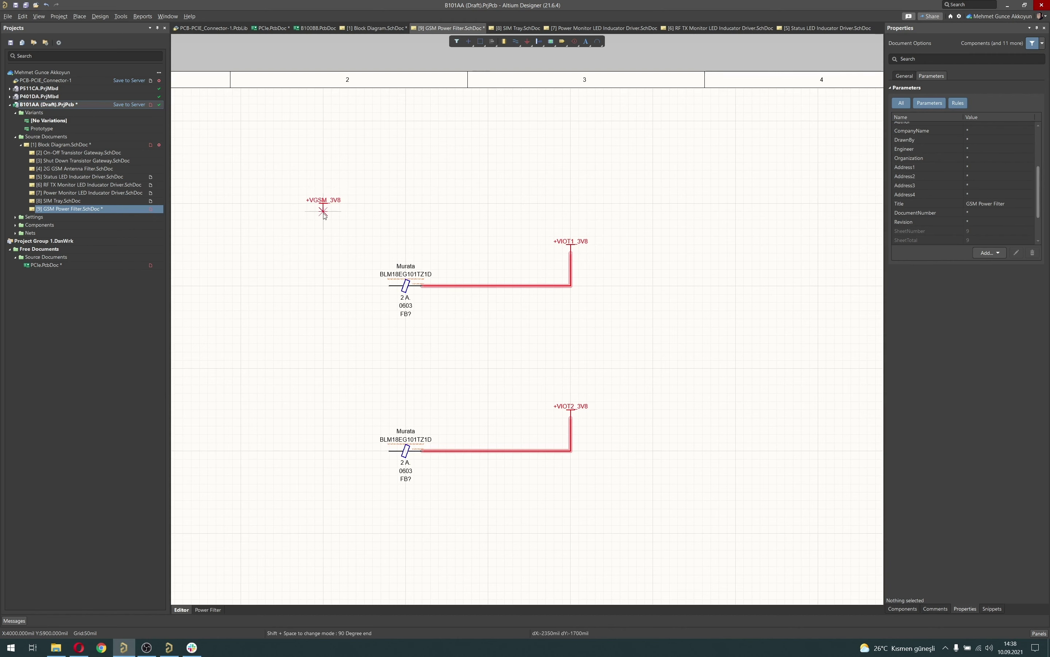
click(306, 339)
right_click(322, 390)
right_click(322, 391)
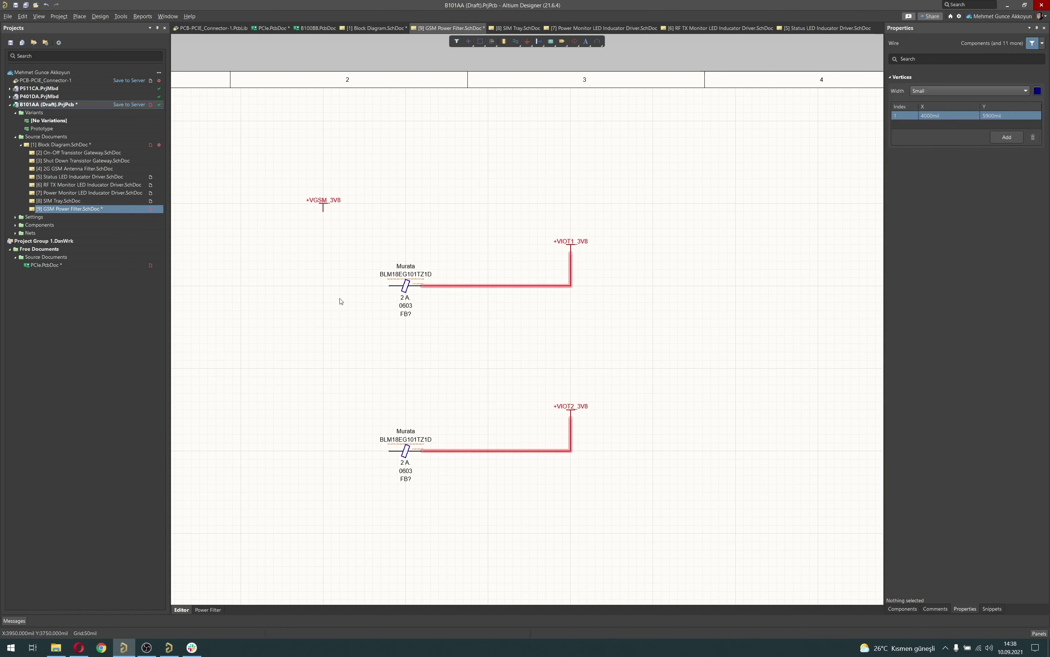
- Wire +VGSM_3V8 down to the lower ferrite bead's free end and branch a horizontal wire to the upper ferrite bead
click(513, 44)
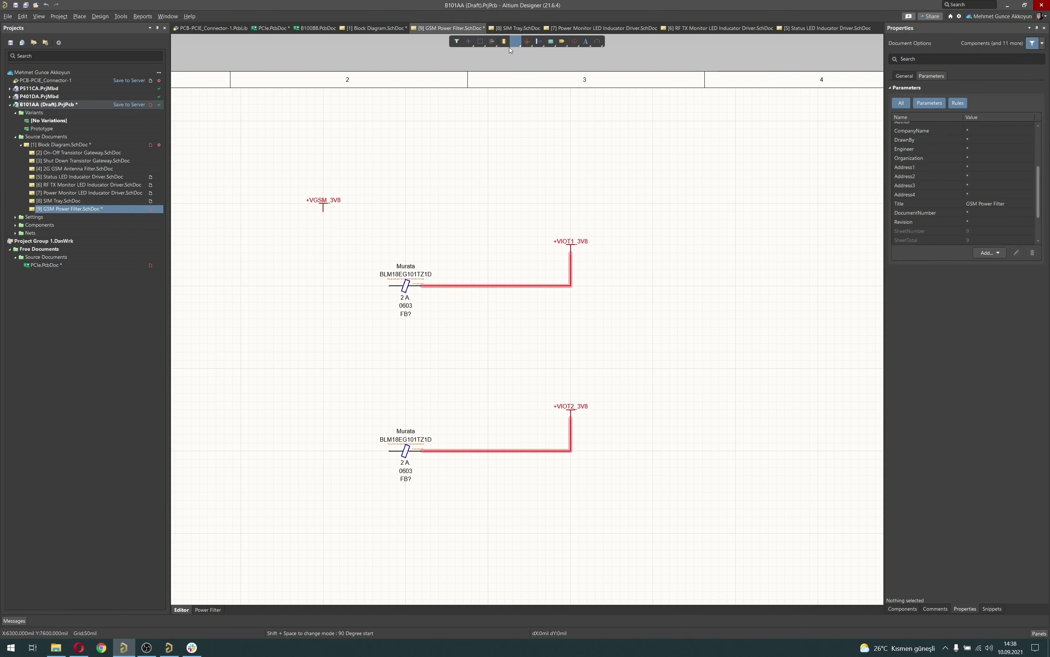
click(323, 211)
click(390, 450)
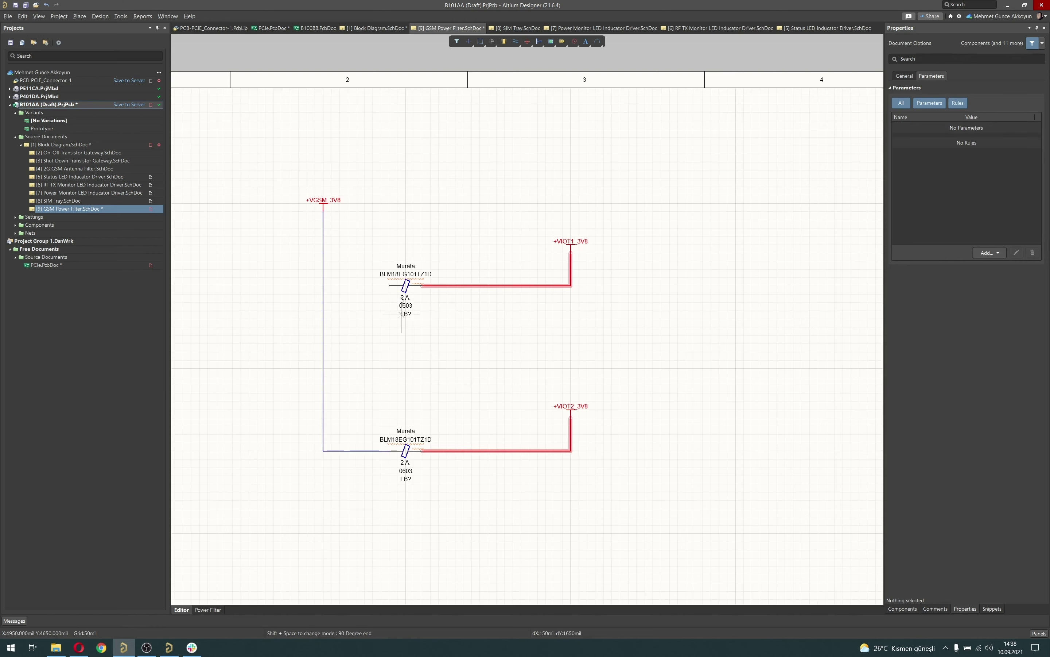
click(388, 285)
click(324, 285)
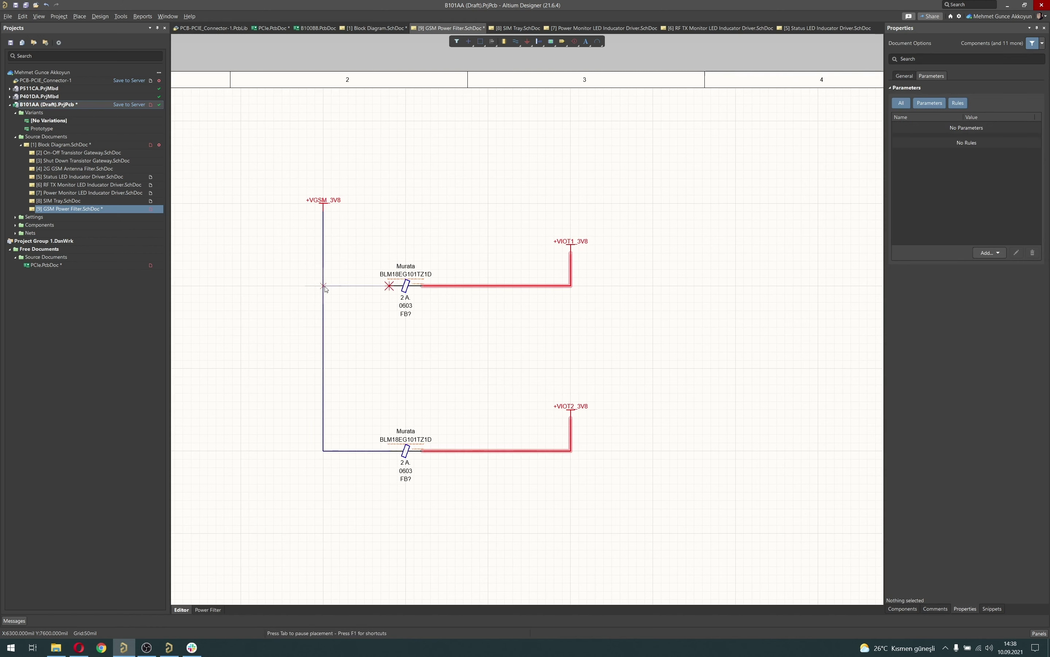
right_click(324, 261)
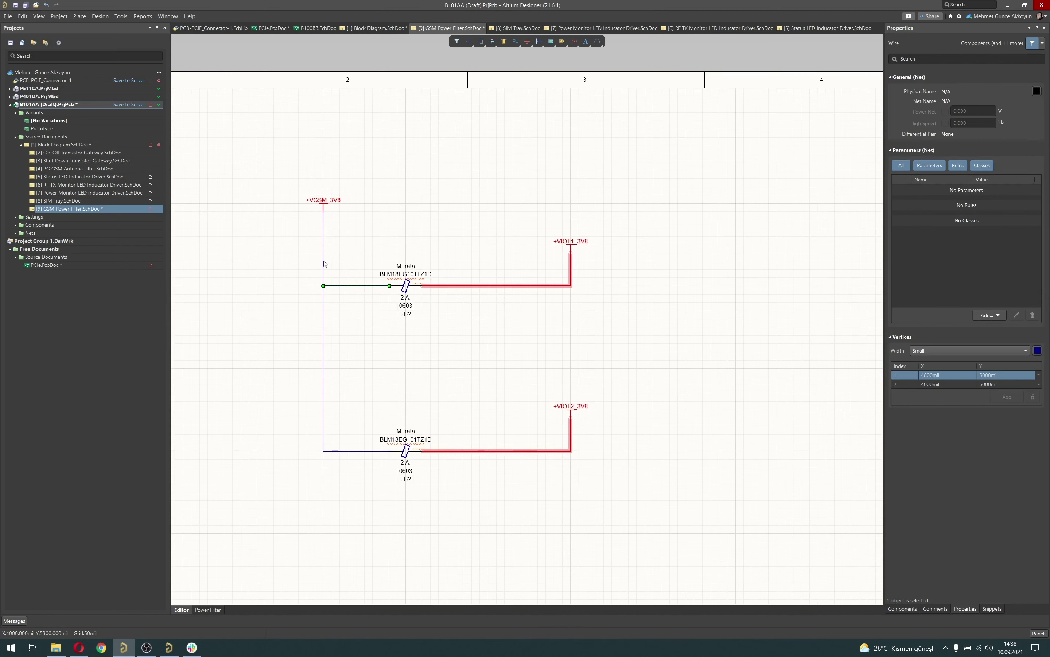
- Colour both +VGSM_3V8 wires red together and set their net colour to red
shift+click(324, 262)
click(1037, 350)
click(983, 376)
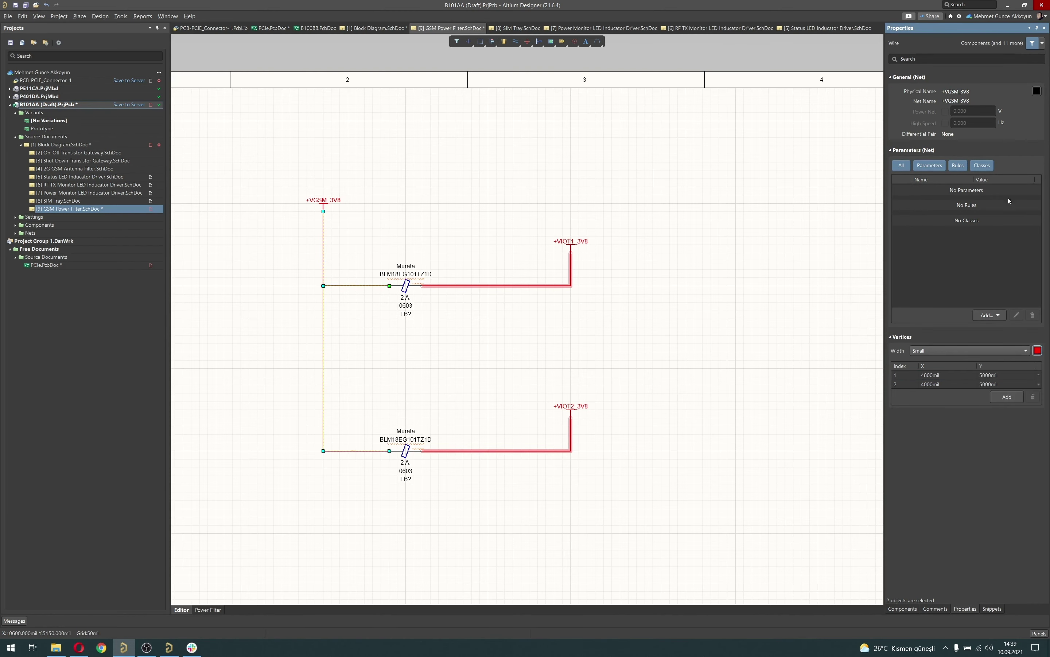
click(1037, 90)
click(964, 146)
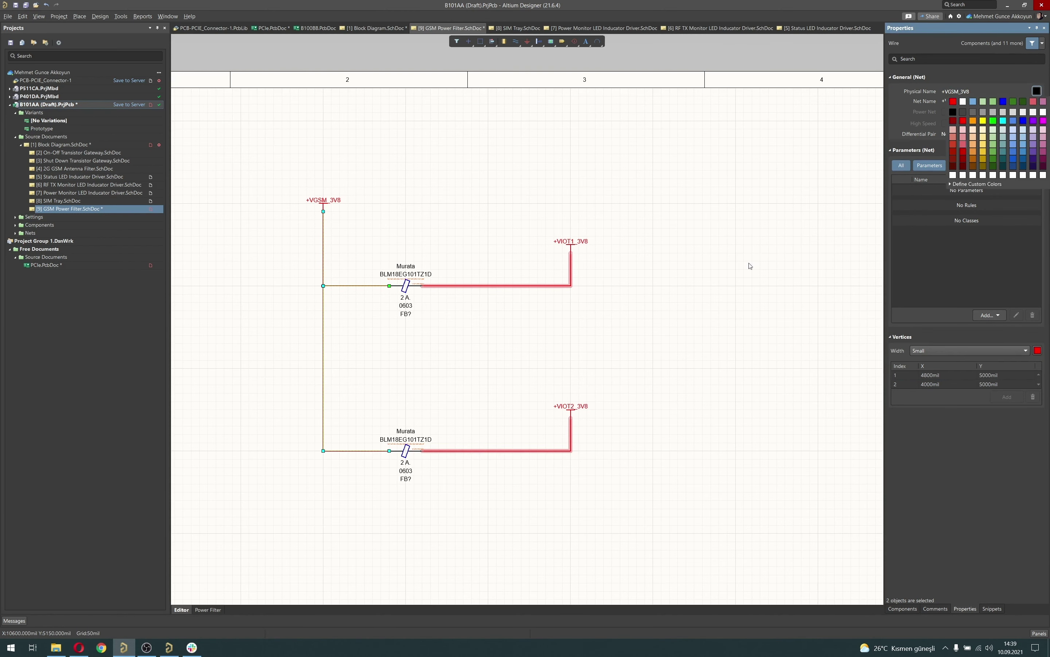
click(637, 318)
- Copy capacitor C12 with its supply wire and GND connection from the SIM Tray schematic
key(ctrl+Page_Down)
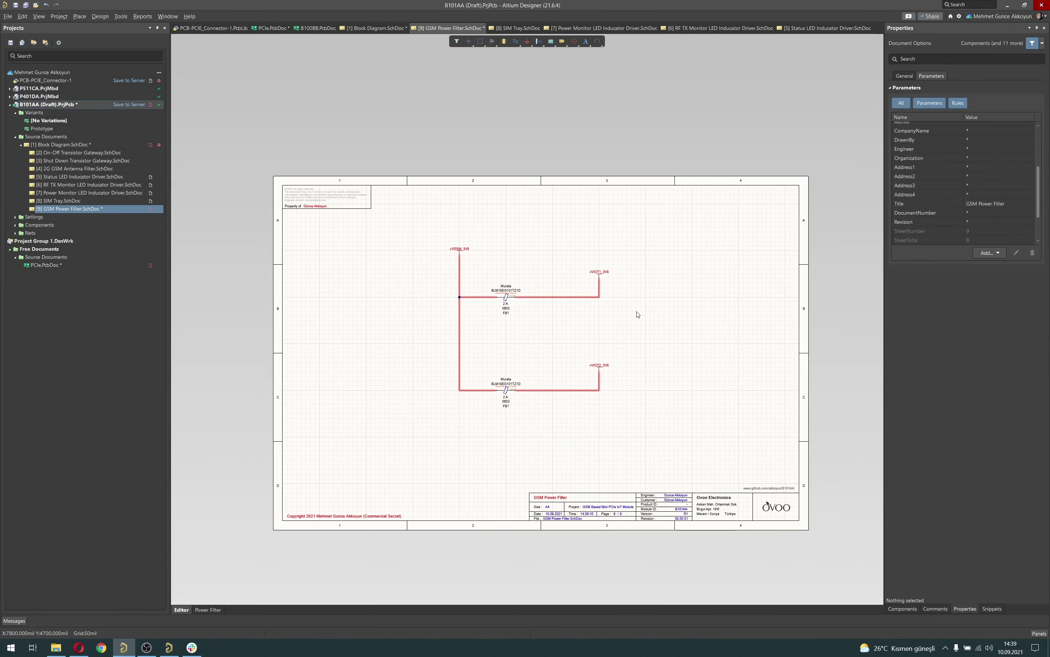
ctrl+scroll(539, 309, up, 6)
right_drag(505, 316, 465, 357)
click(76, 202)
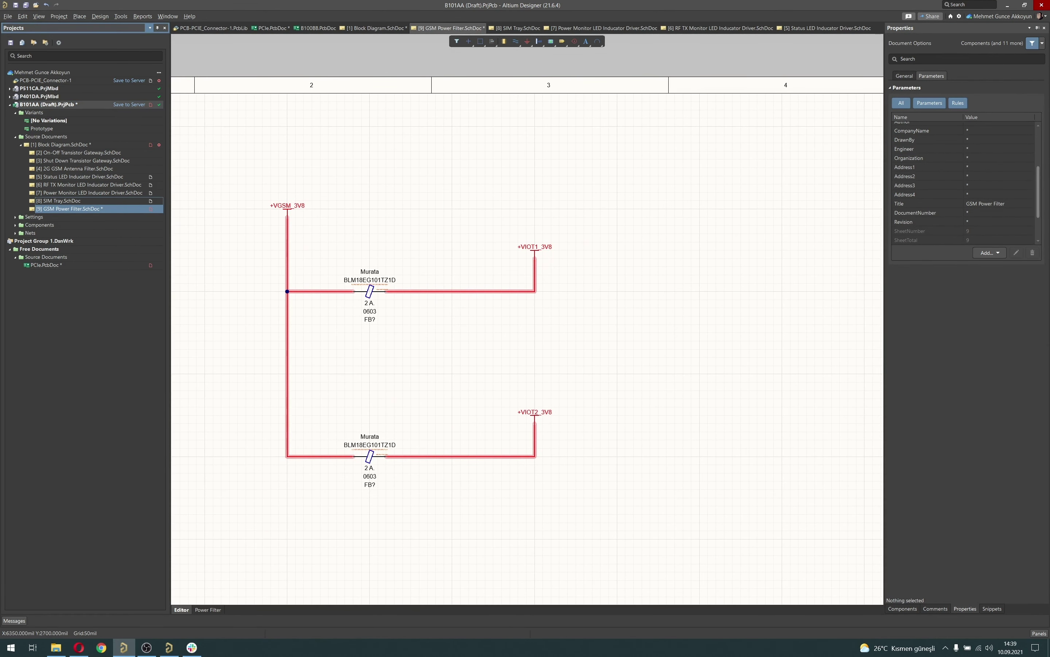
double_click(76, 202)
ctrl+scroll(606, 310, up, 8)
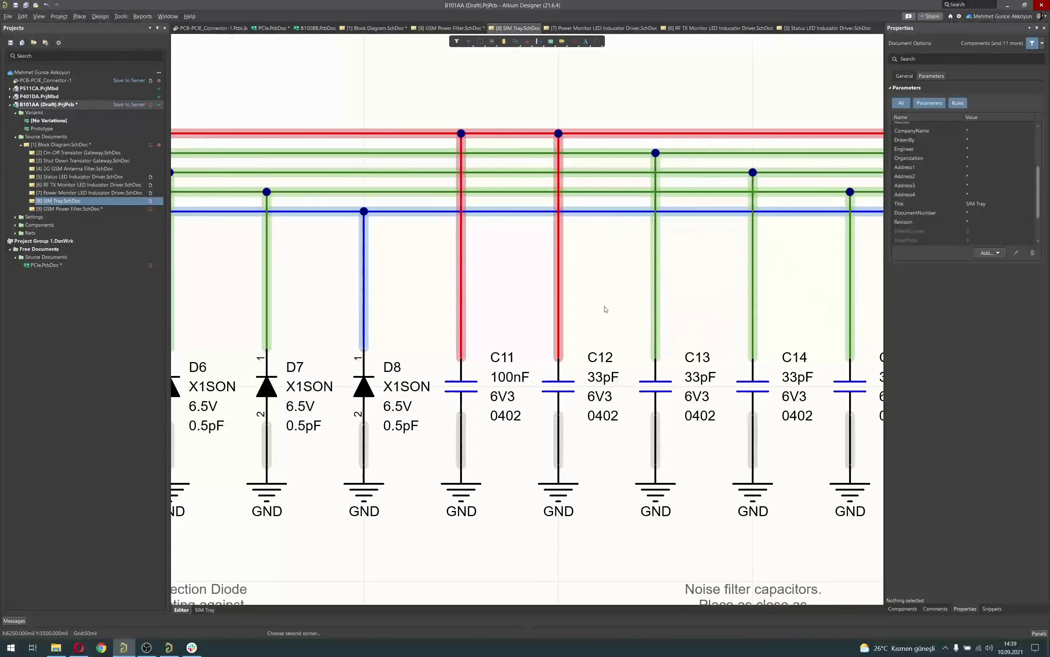
drag(606, 310, 535, 521)
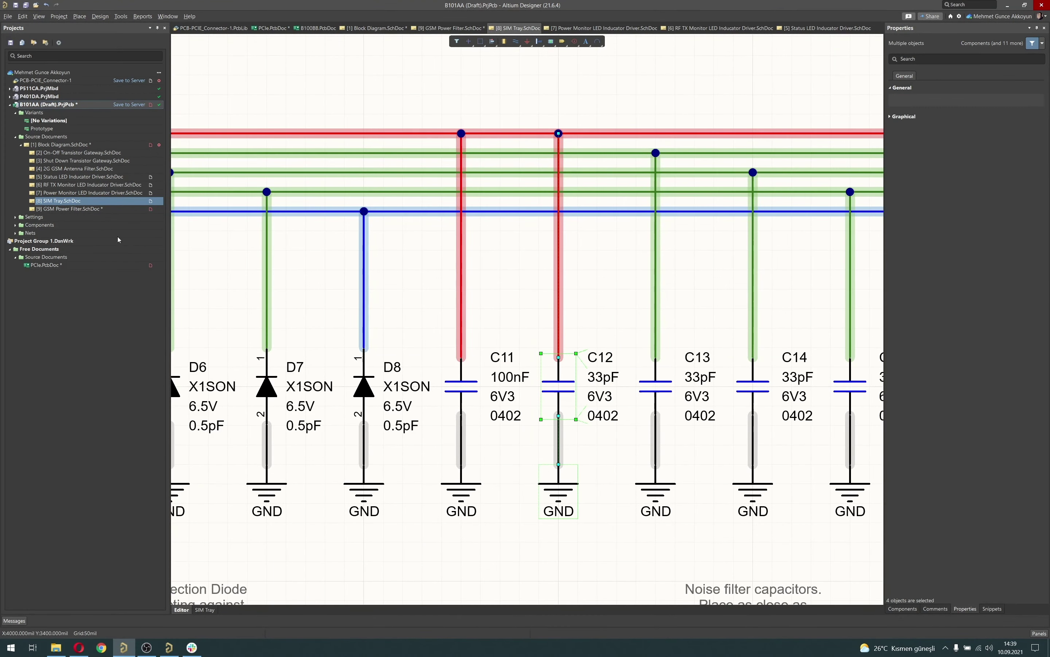
- Paste the 33pF capacitor with its supply wire and GND symbol below +VIOT1_3V8 on the GSM Power Filter sheet
double_click(69, 209)
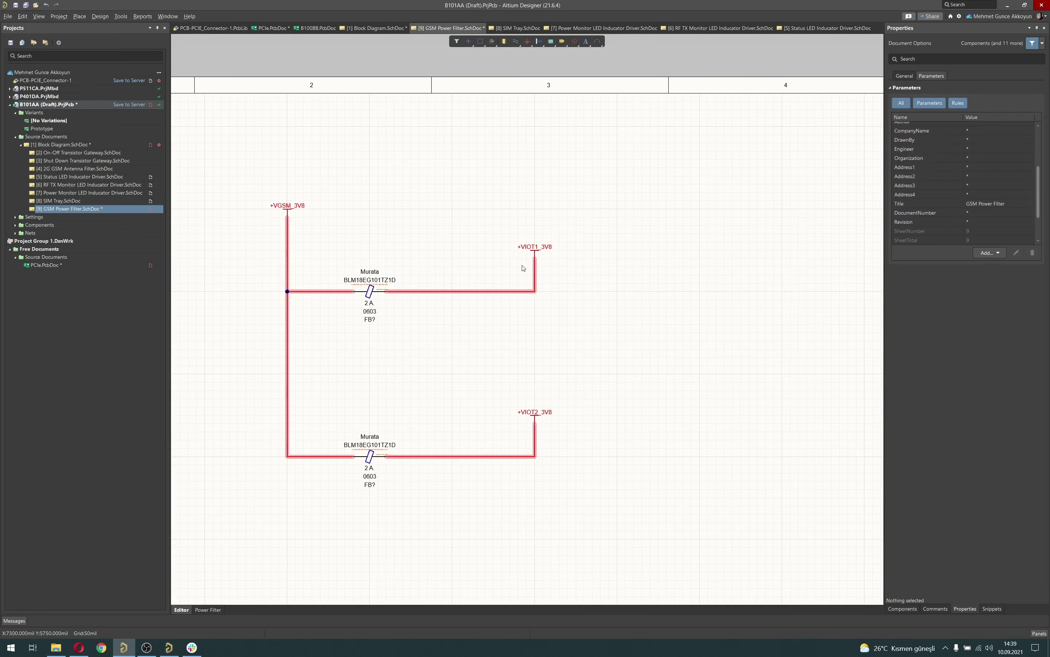
ctrl+scroll(464, 333, up, 4)
key(ctrl+v)
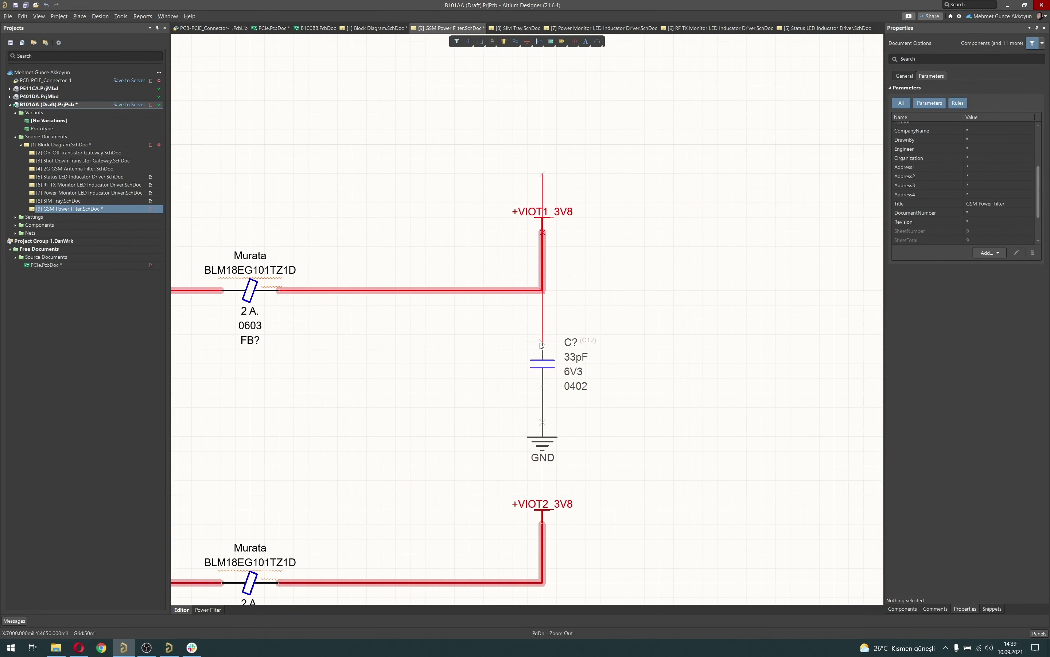
key(Escape)
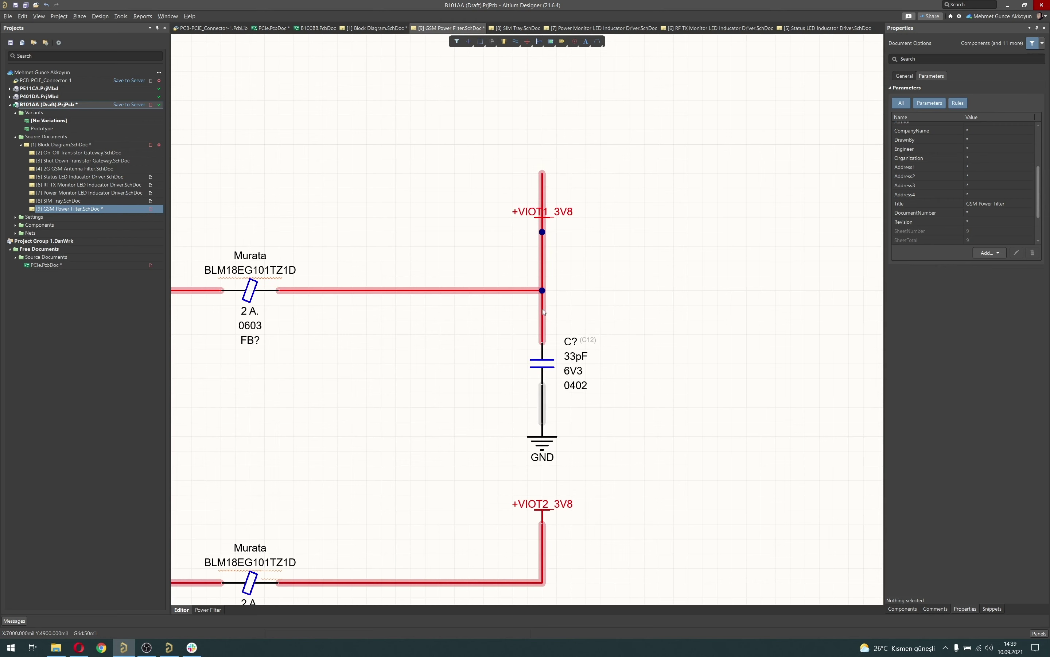
- Replace the vertical wire through +VIOT1_3V8 with a red wire from the corner of the ferrite bead line up to the port
click(542, 314)
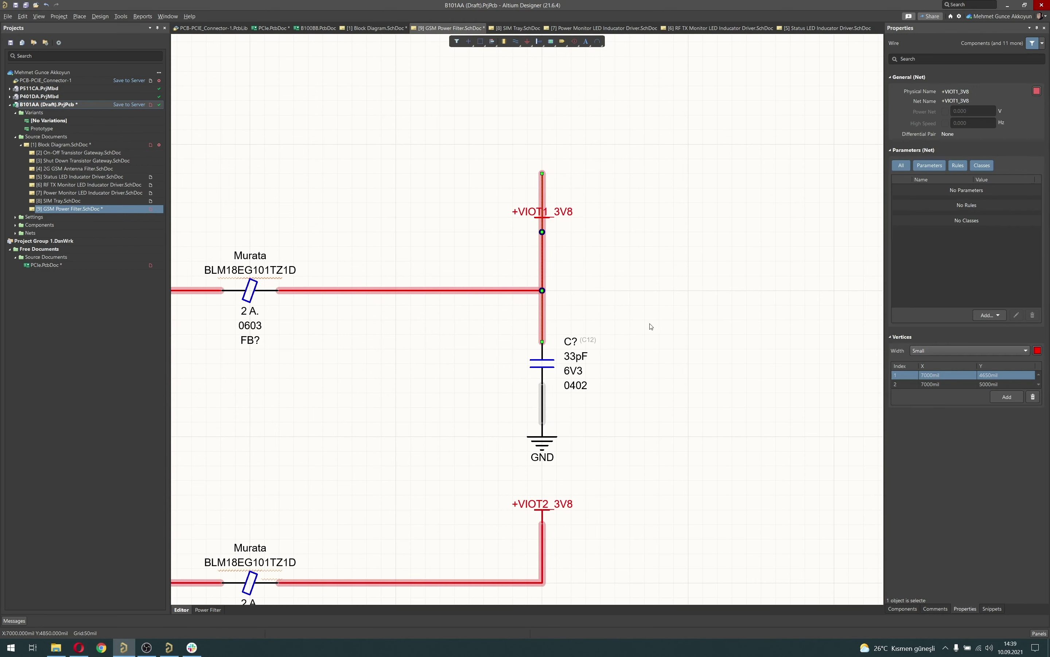
key(Delete)
click(540, 294)
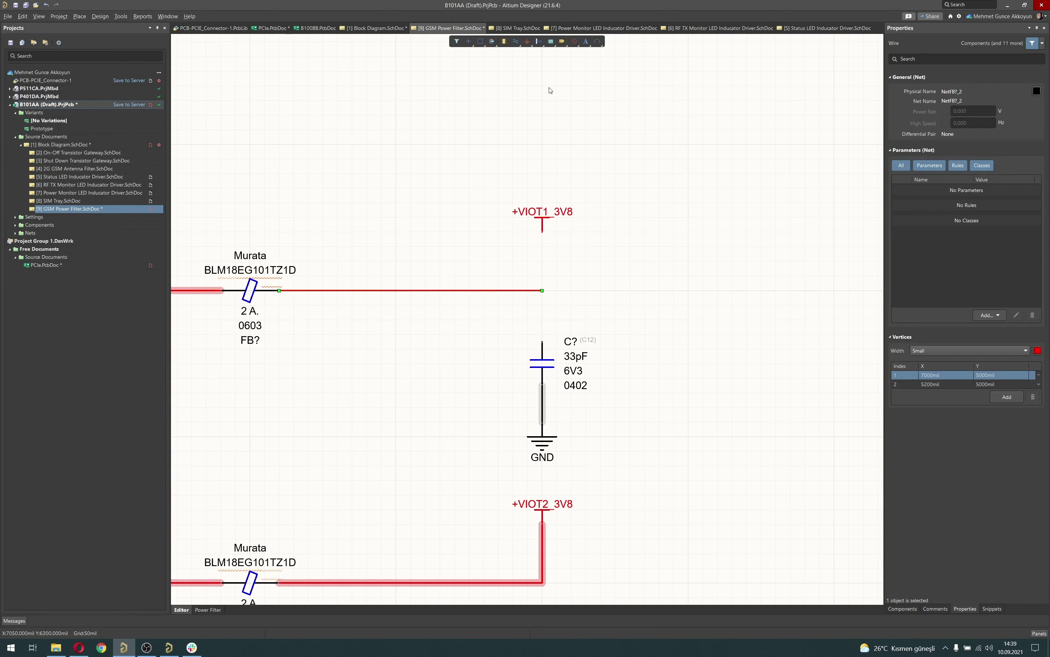
click(543, 290)
click(543, 233)
right_click(663, 274)
click(1038, 351)
click(954, 380)
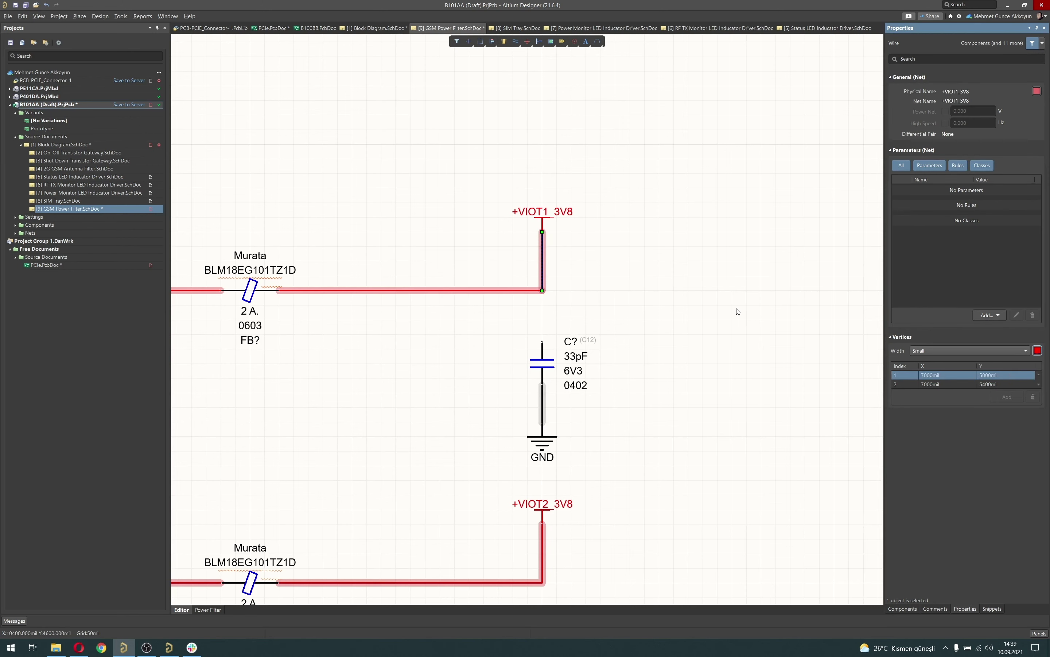
click(698, 313)
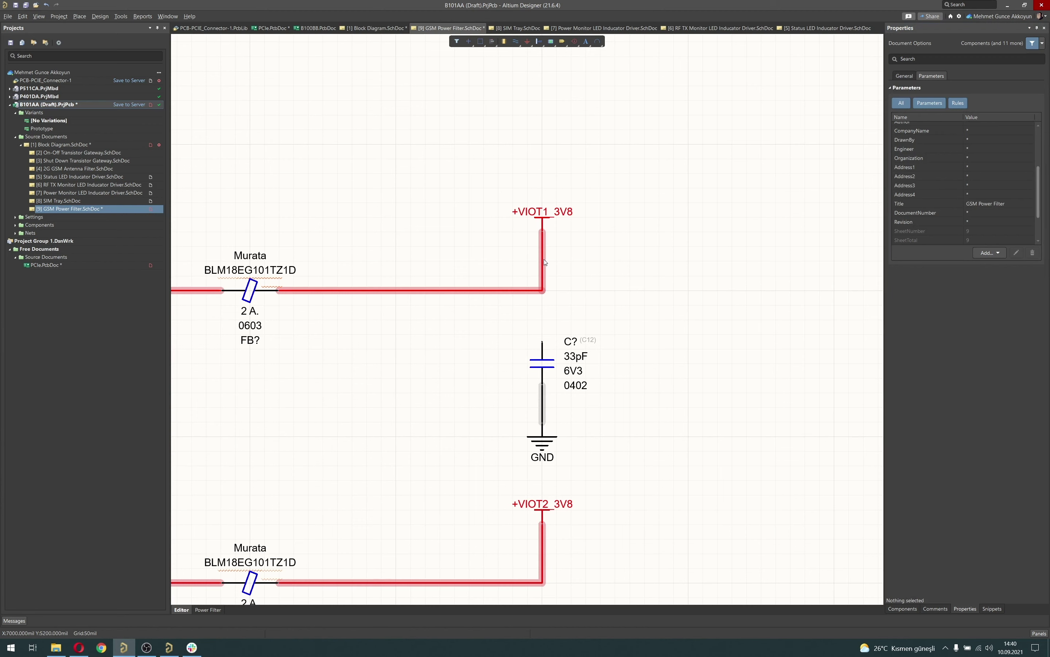
- Extend the vertical +VIOT1_3V8 wire down to the upper terminal of the 33pF capacitor
click(545, 262)
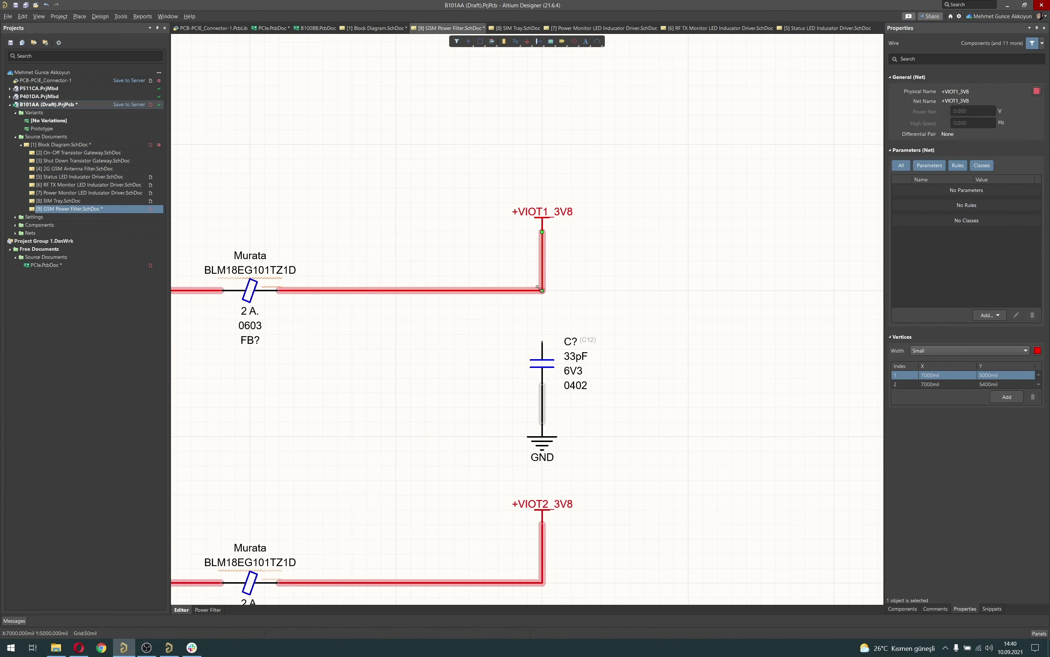
drag(538, 287, 542, 342)
click(636, 253)
right_drag(663, 320, 678, 269)
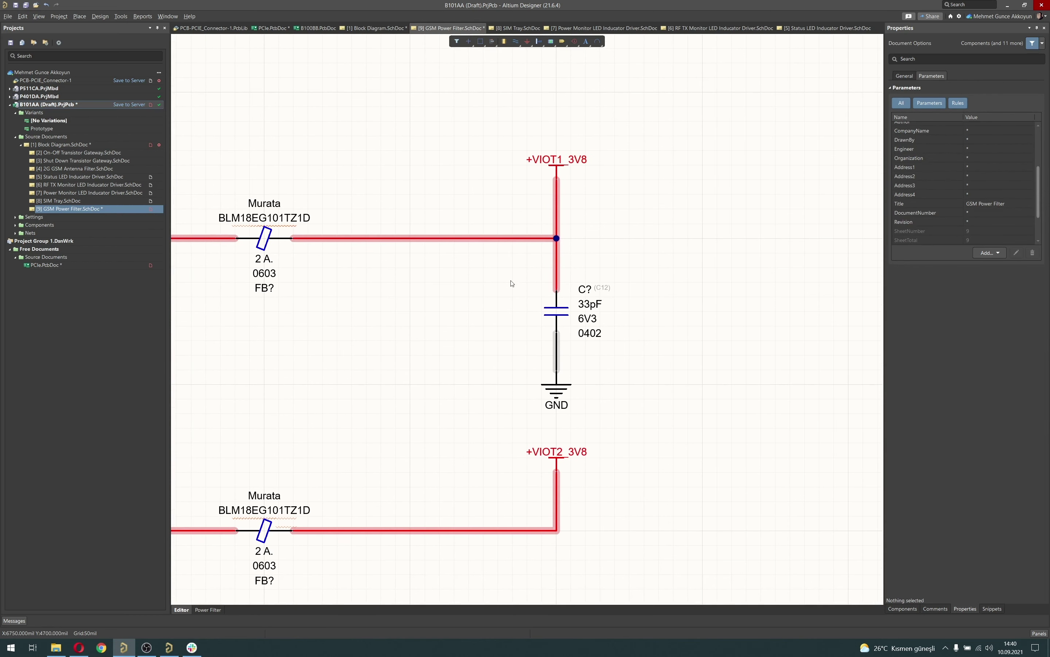
- Place three copies of the vertical red wire at even spacing across the upper ferrite bead line, left of +VIOT1_3V8
key(ctrl+v)
key(Escape)
key(ctrl+v)
key(ctrl+v)
- Shorten the three vertical red stubs so their upper ends meet the upper ferrite bead line
click(337, 289)
click(338, 254)
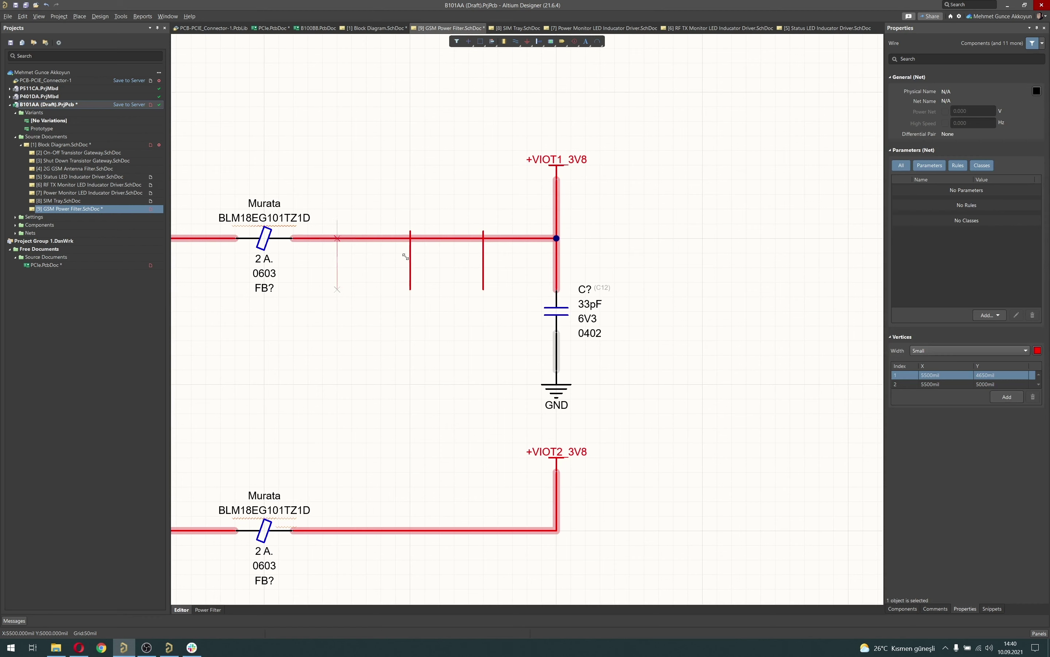
click(411, 244)
click(415, 239)
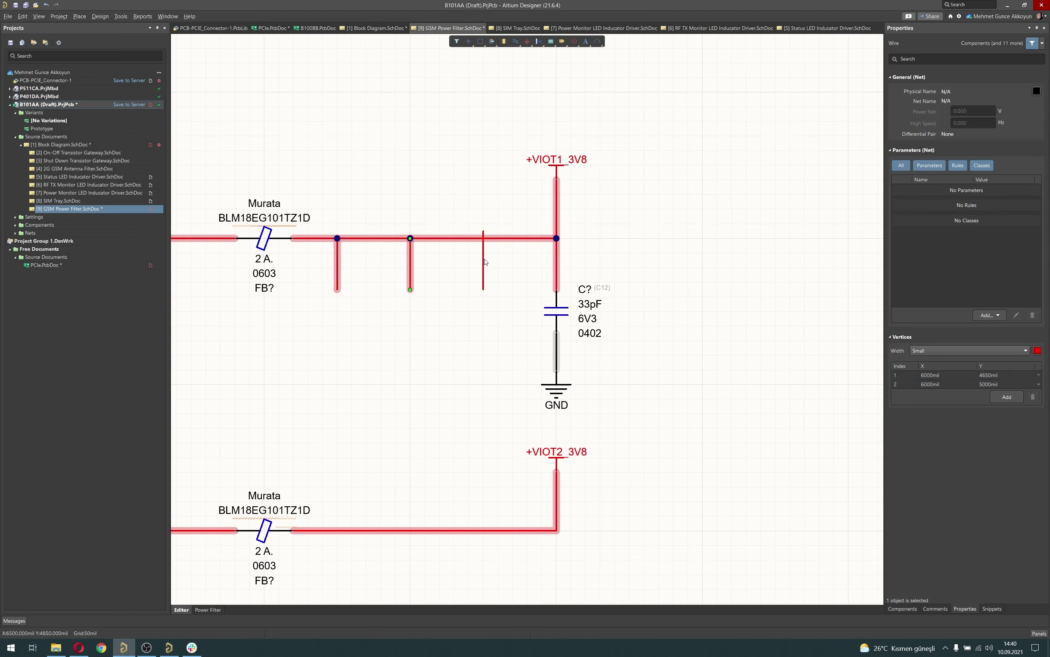
click(484, 243)
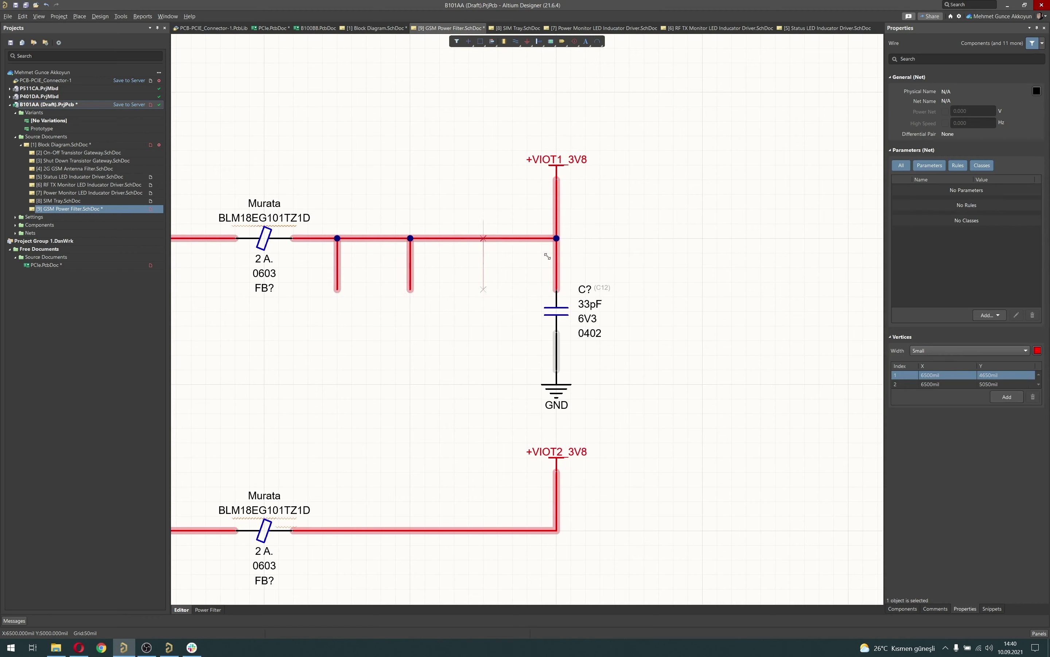
click(483, 241)
- Trim the +VIOT1_3V8 vertical wire back to the ferrite bead line and move the 33pF capacitor with its GND connection under the rightmost stub
click(559, 261)
right_click(560, 262)
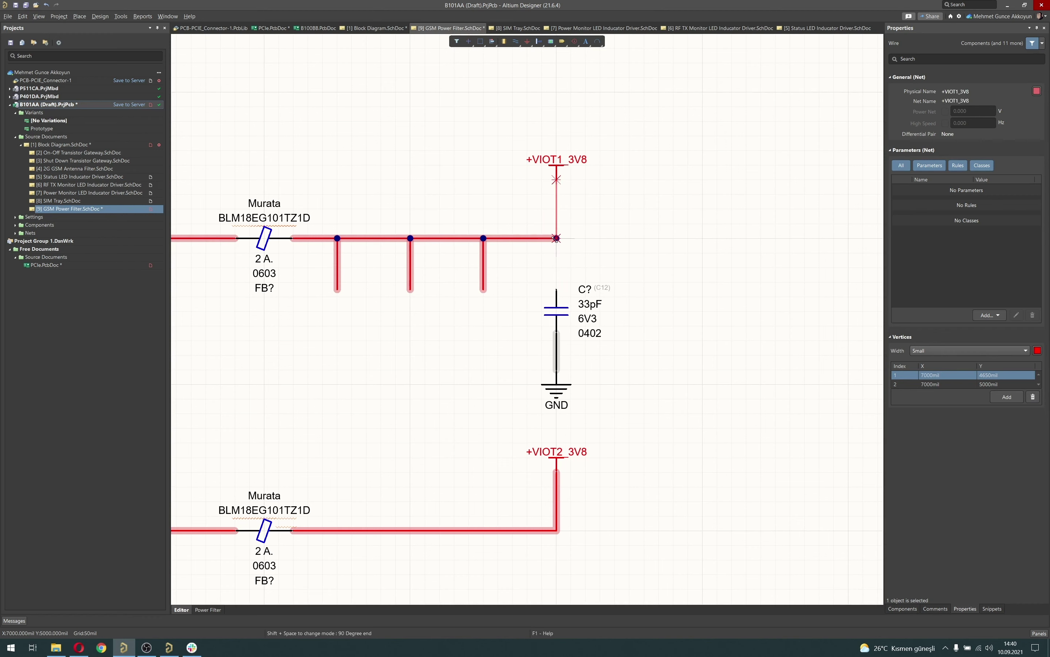
drag(646, 324, 509, 398)
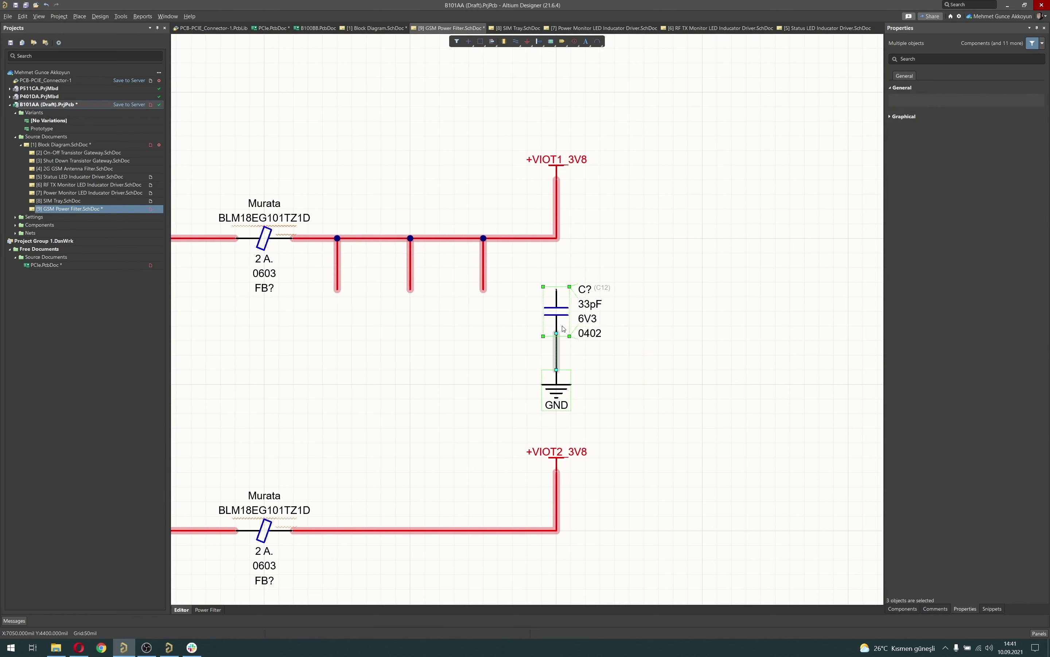
drag(559, 334, 451, 413)
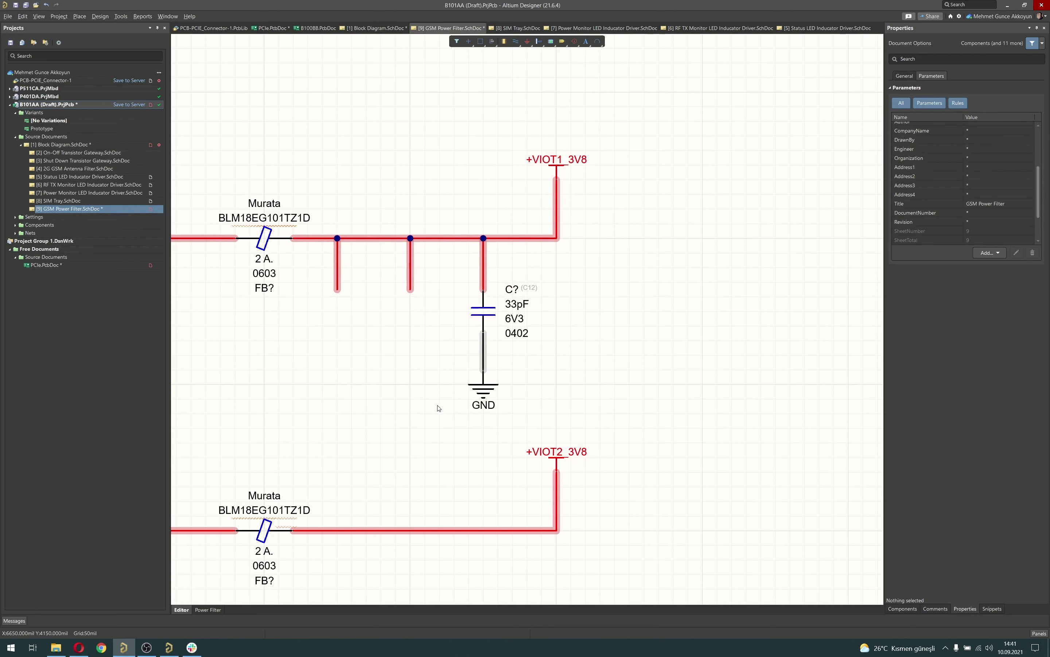
- Duplicate the capacitor's ground wire and GND symbol below the middle and left stubs
key(ctrl+r)
click(411, 375)
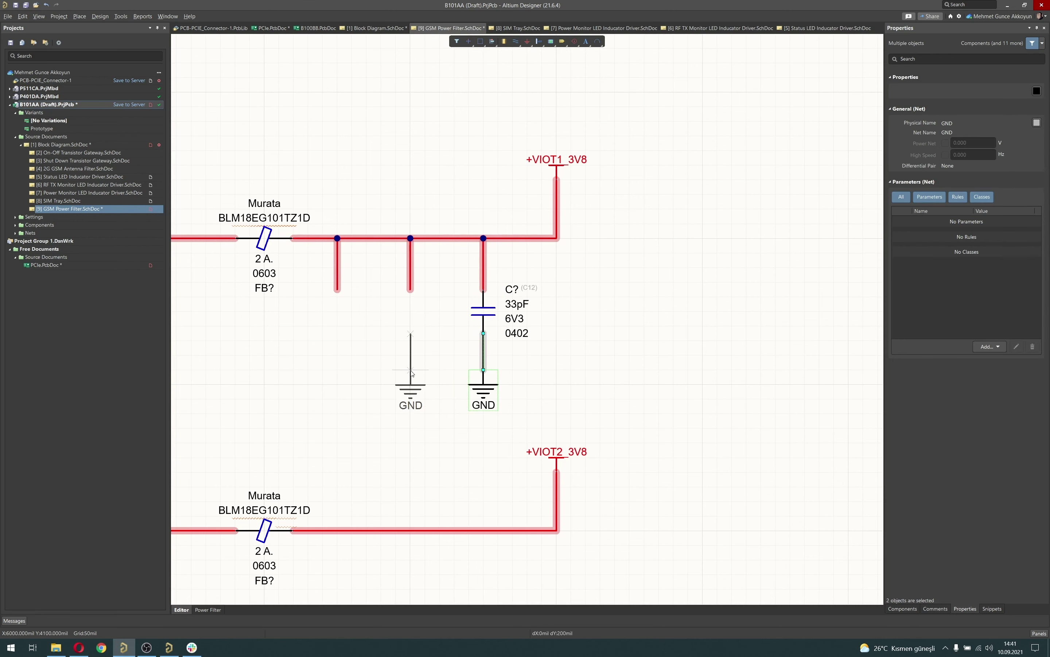
click(338, 375)
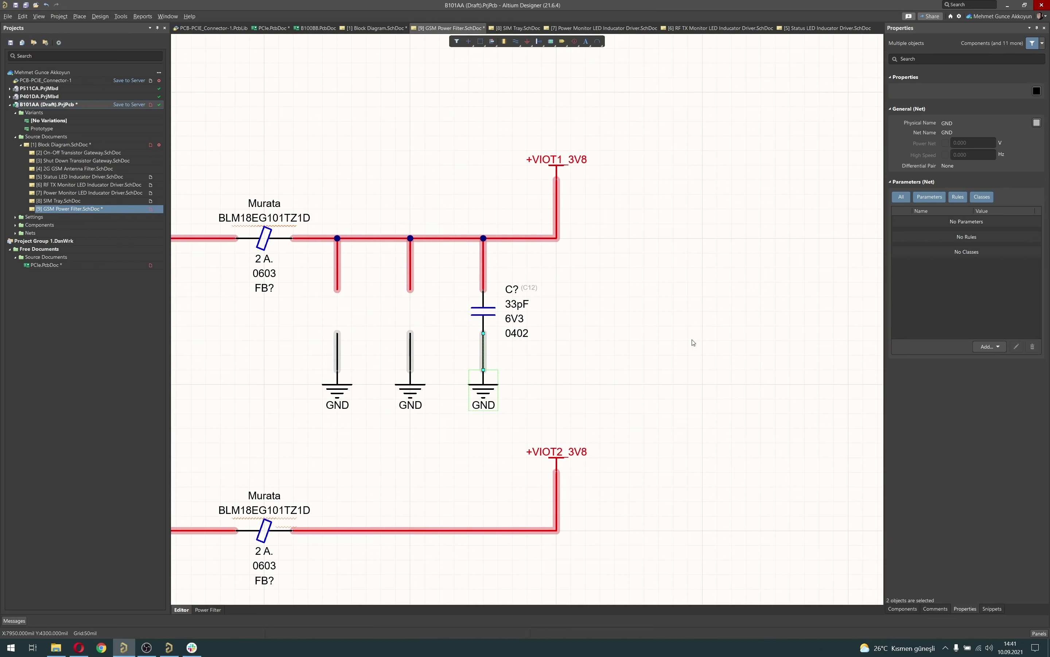
click(577, 68)
- Find the 1uF ceramic capacitor in the component library and place it between the middle stub and its GND wire
key(alt+Tab)
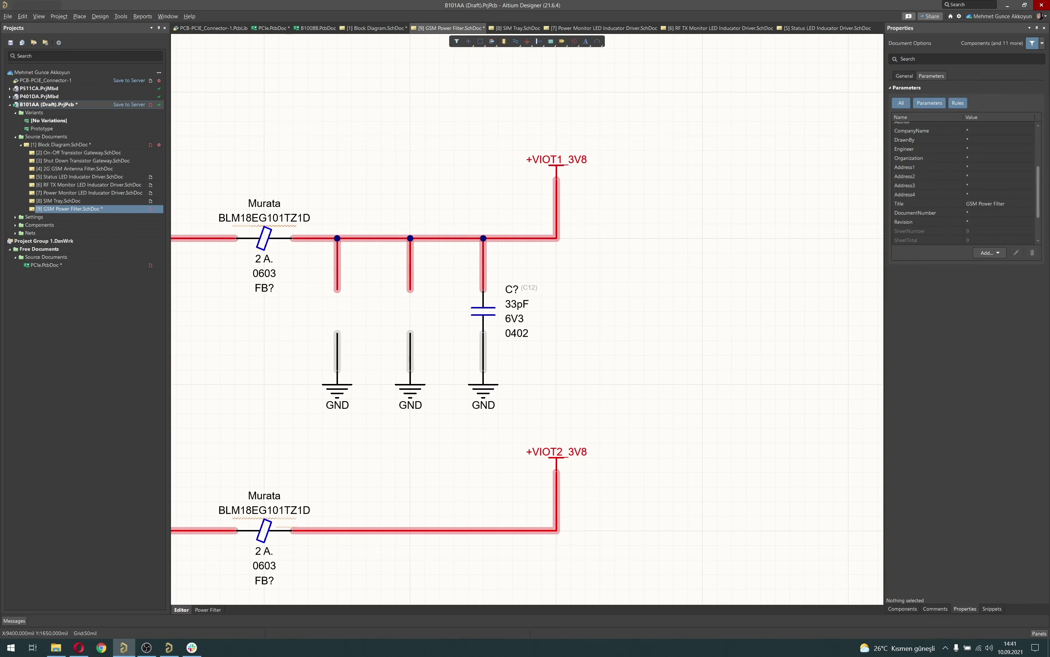
key(alt+Tab)
click(903, 608)
click(933, 58)
text(1uF)
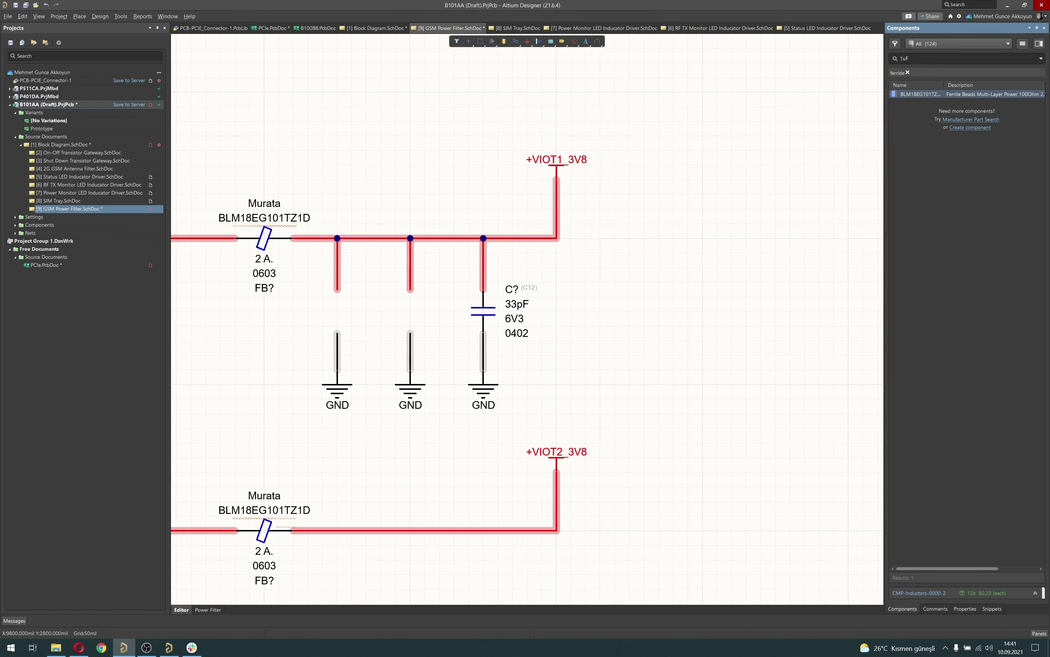
key(Return)
double_click(921, 94)
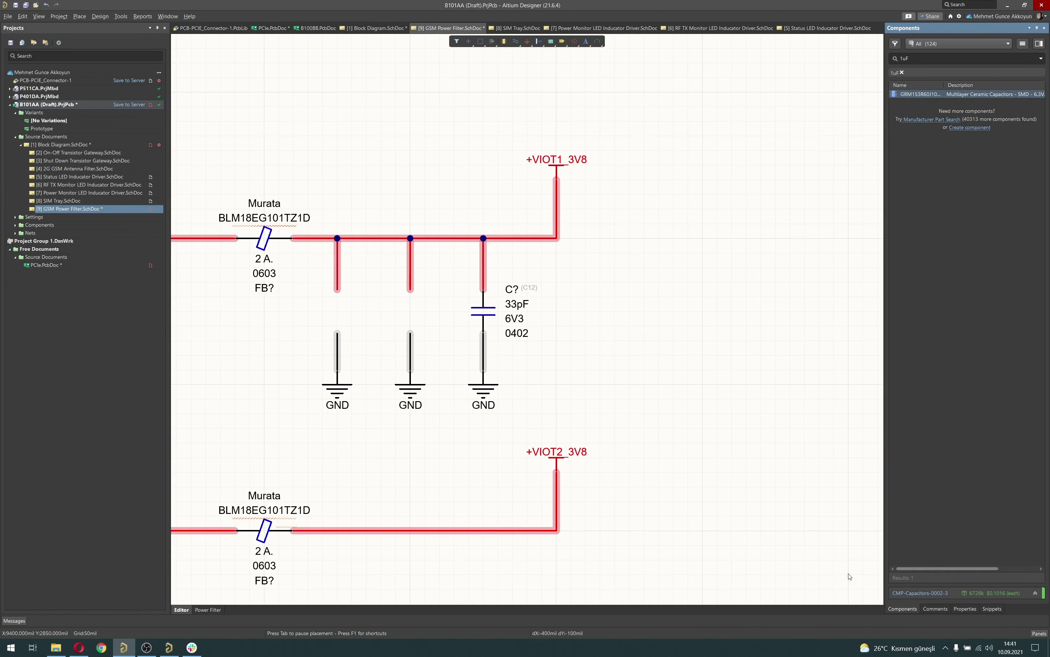
click(411, 310)
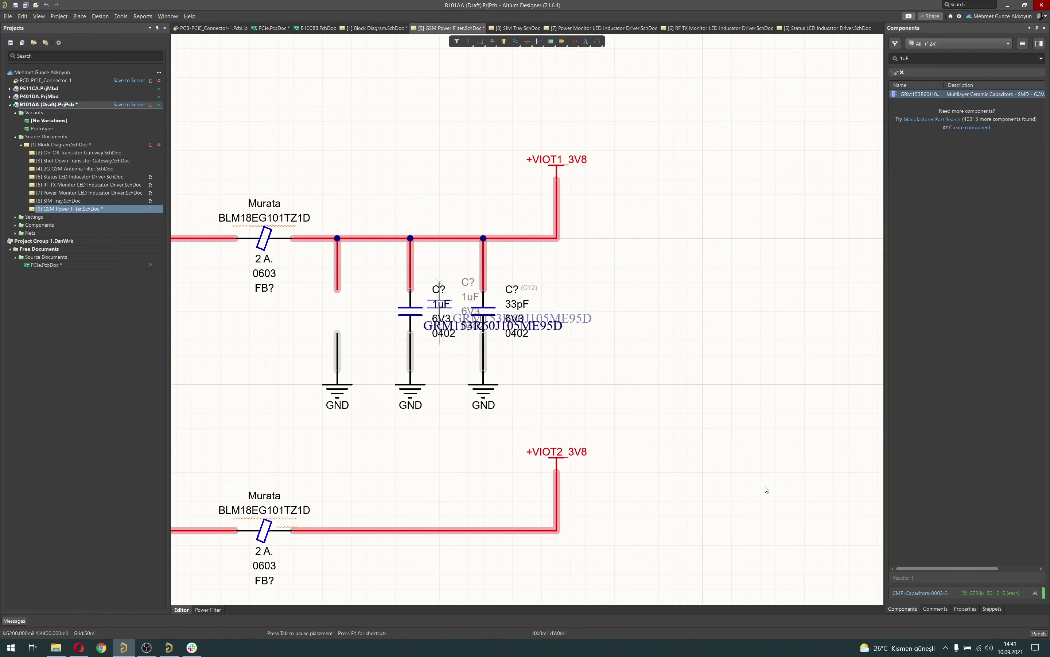
key(Escape)
- Hide the part number comment of the 1uF capacitor
click(964, 608)
click(1024, 116)
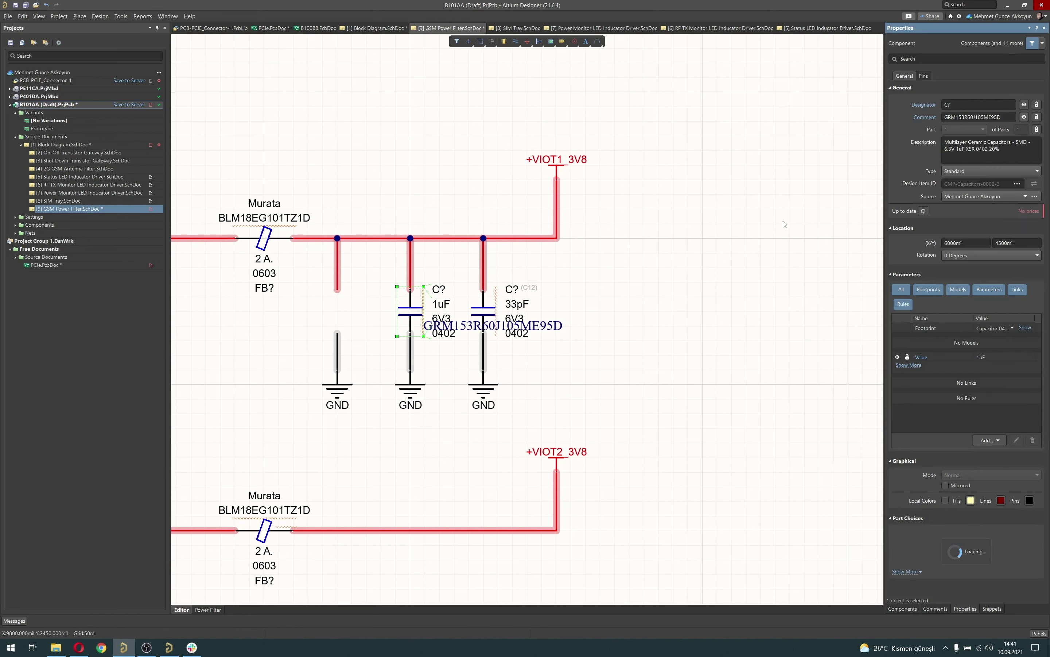
click(775, 267)
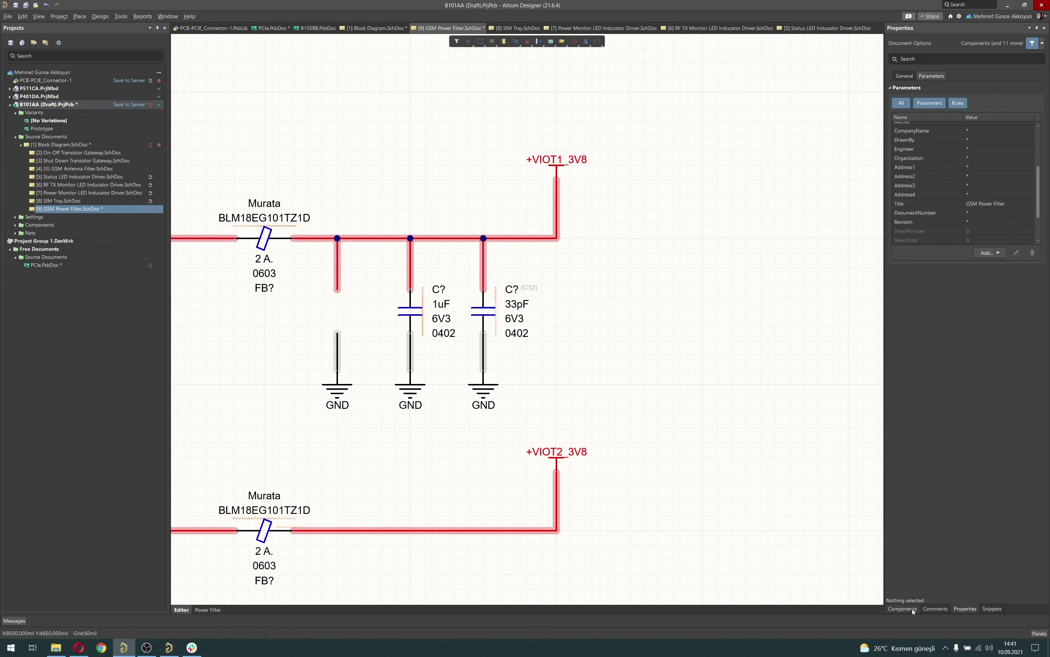
- Find the 47uF tantalum capacitor in the component library and place it between the left stub and its GND wire
double_click(904, 59)
text(4)
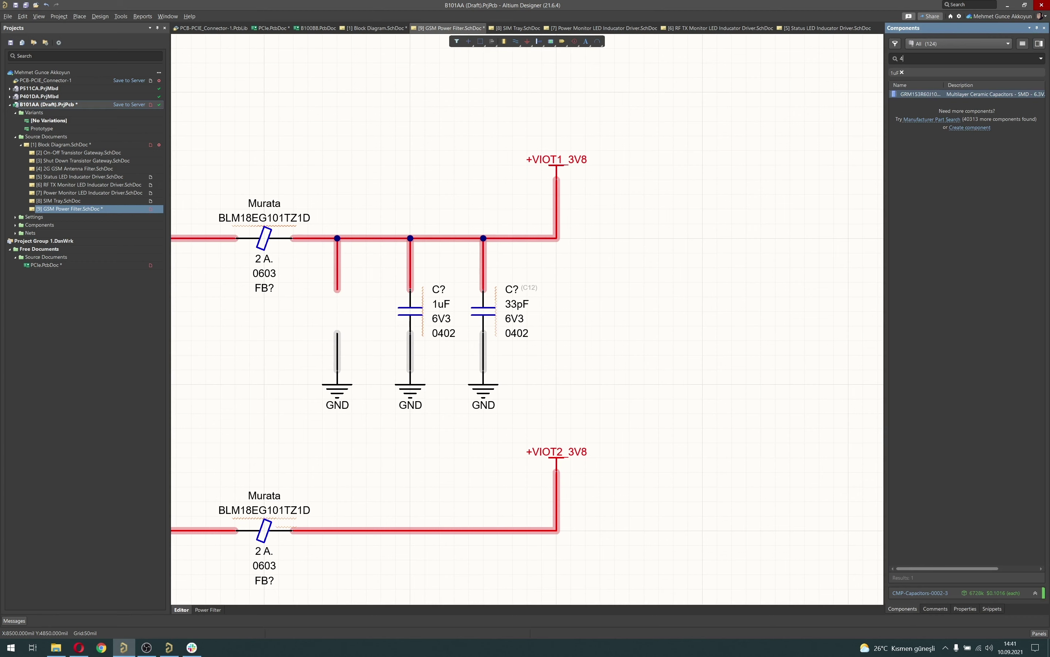
text(7uF)
key(Return)
drag(920, 93, 331, 287)
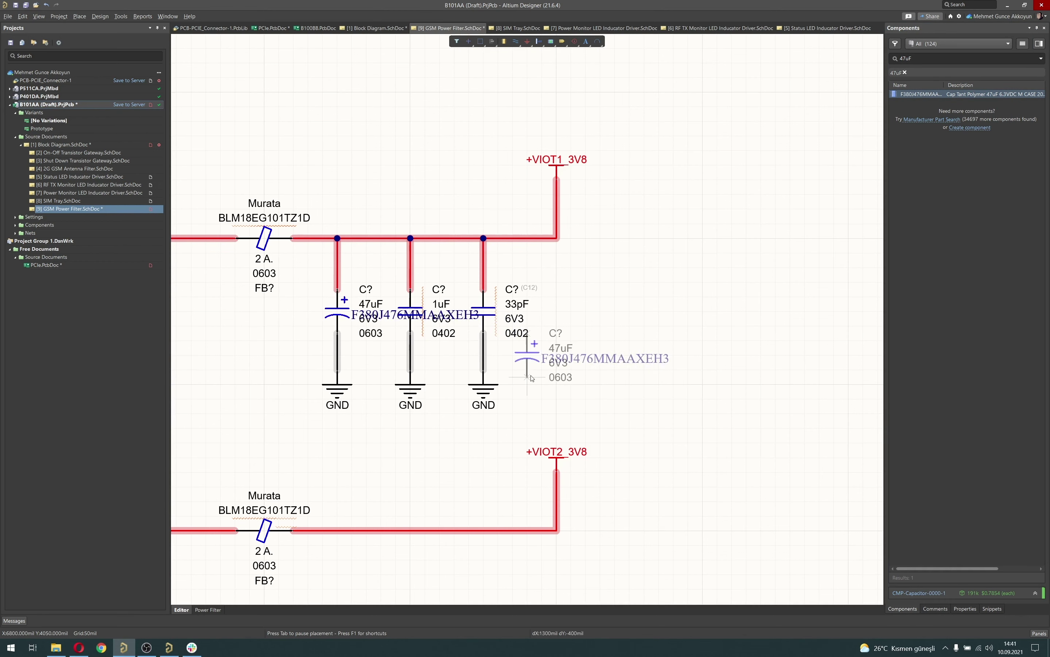
key(Escape)
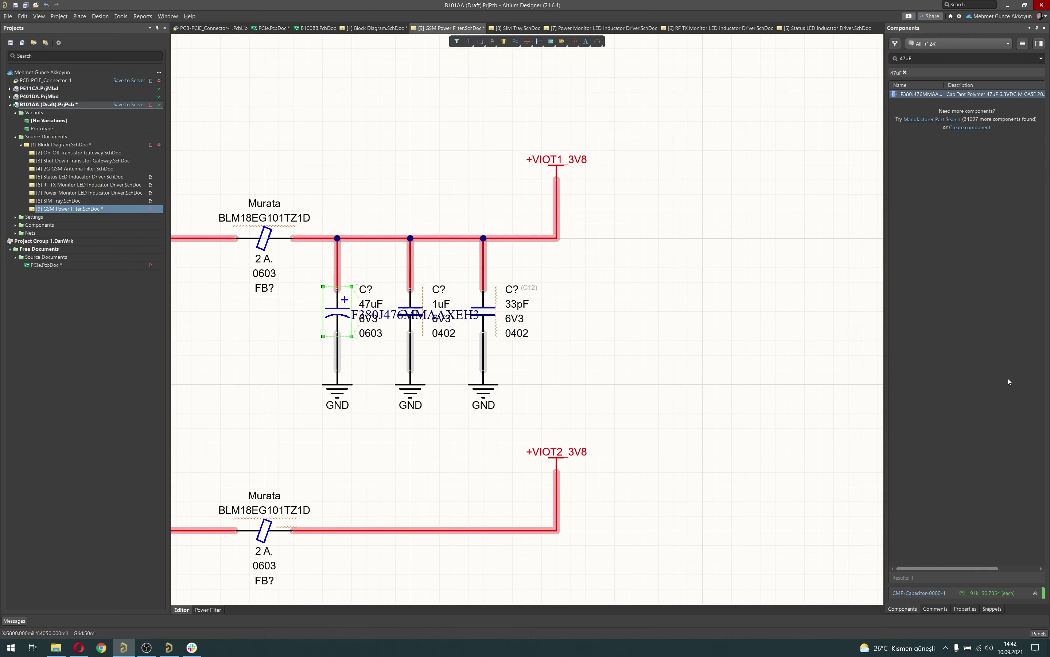
- Hide the part number comment of the 47uF capacitor
click(966, 608)
click(1024, 117)
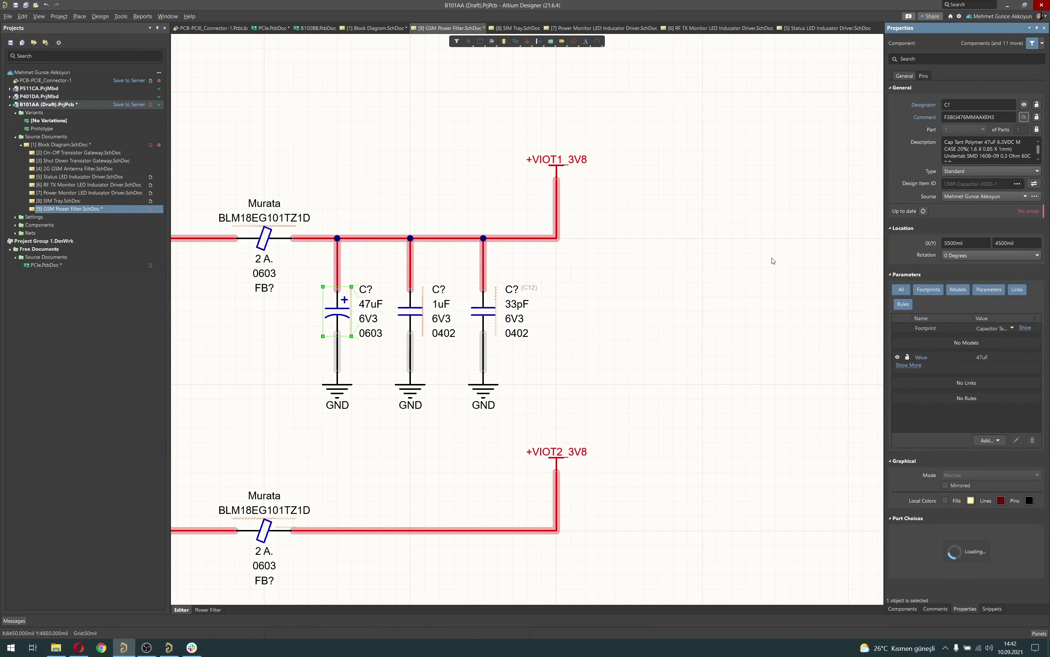
click(657, 298)
- Copy the three capacitor branches with their stubs and GND symbols and paste them below the +VIOT2_3V8 line
ctrl+scroll(619, 312, down, 3)
drag(617, 260, 478, 347)
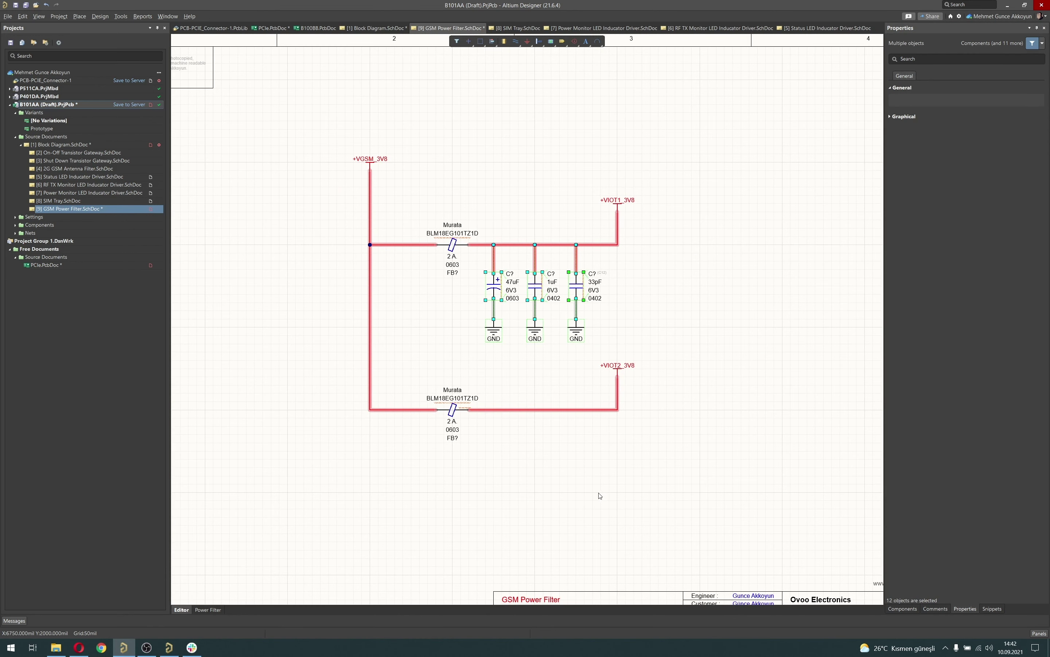
key(ctrl+c)
click(580, 493)
key(ctrl+v)
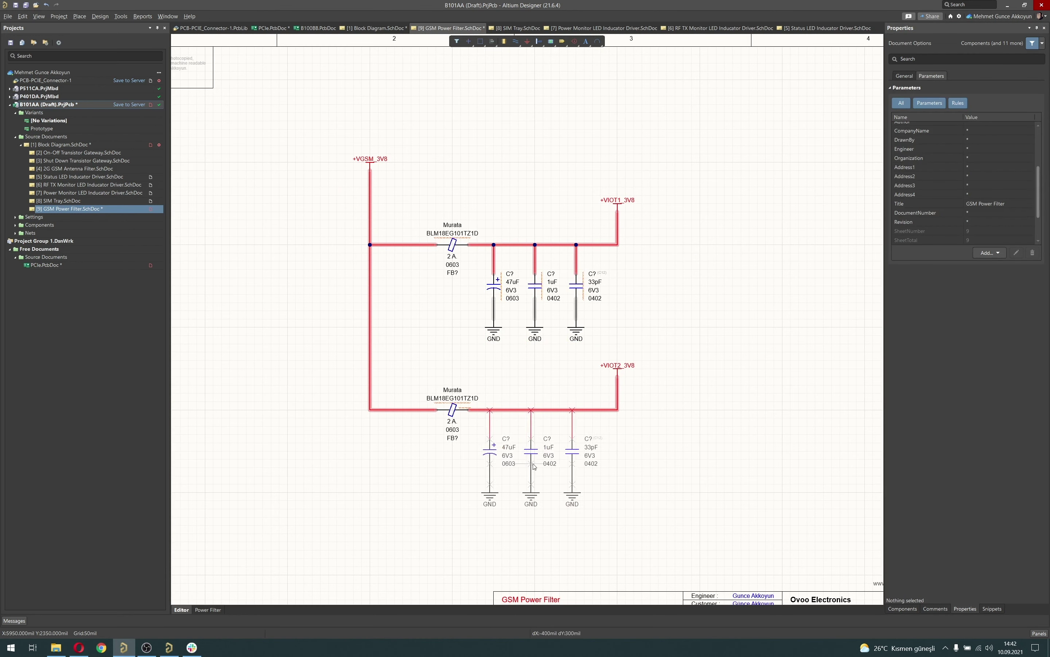
click(539, 465)
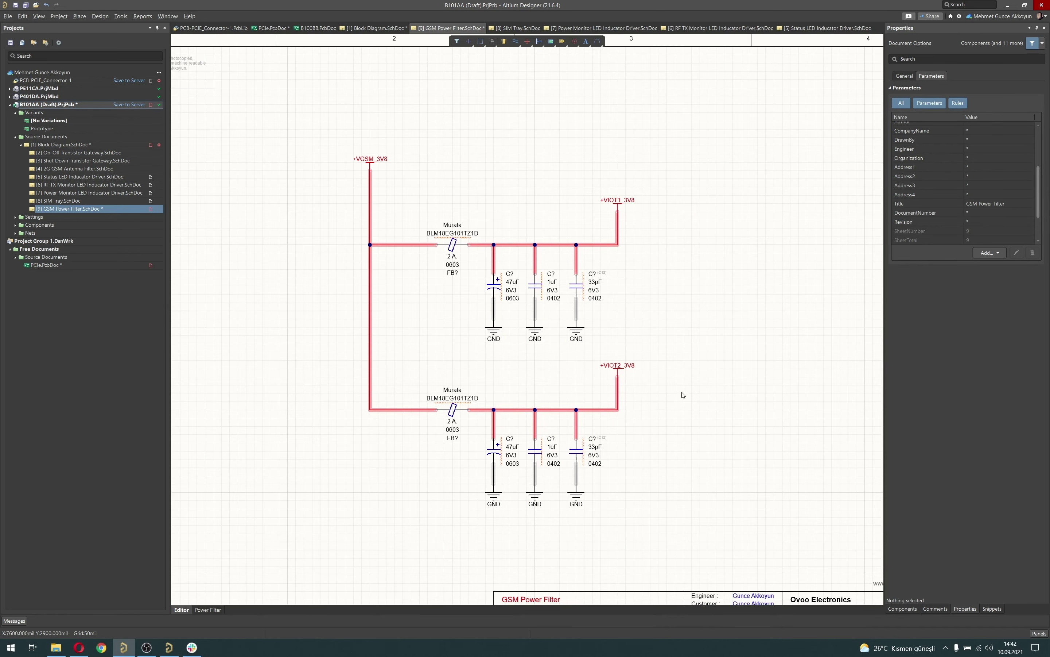
- Copy the "1V8 Active HIGH" text frame from the Status LED Inducator Driver schematic
key(ctrl+Page_Down)
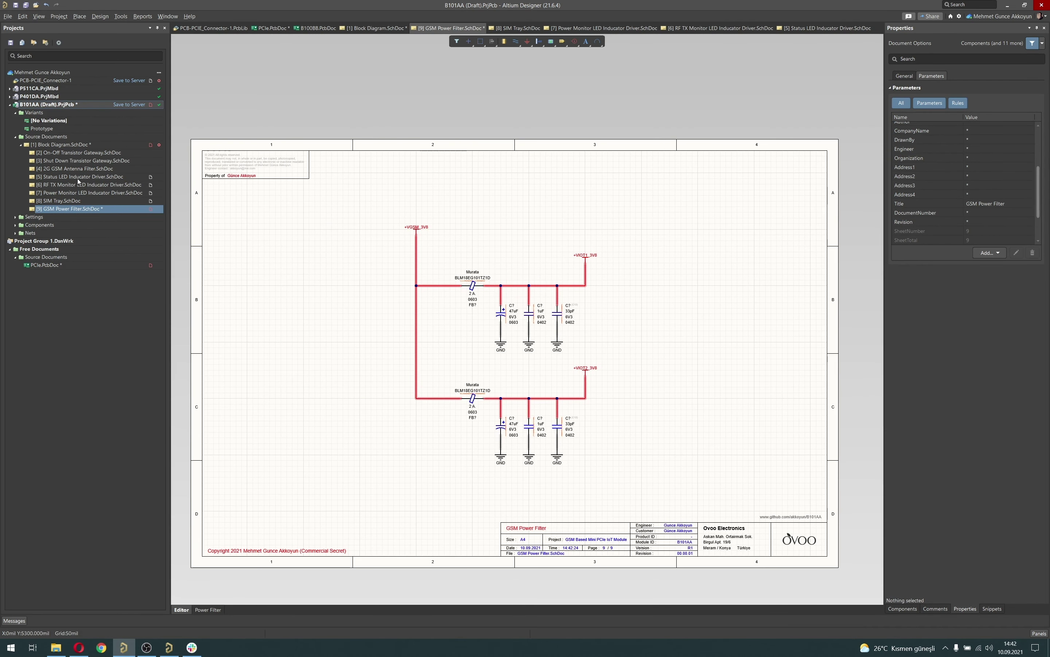
double_click(79, 177)
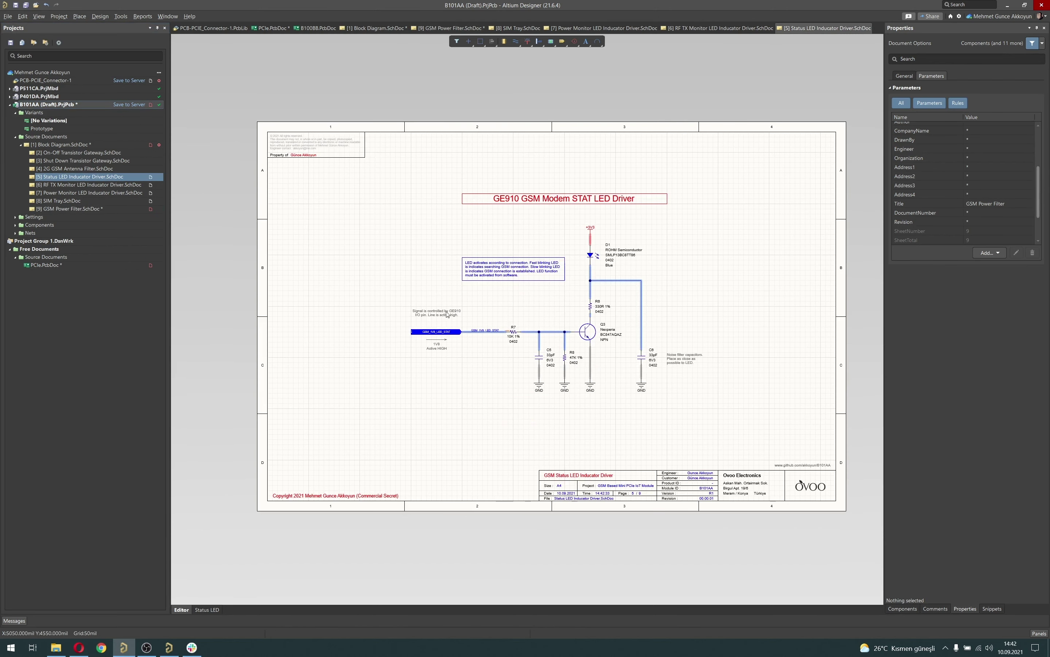
ctrl+scroll(447, 347, up, 2)
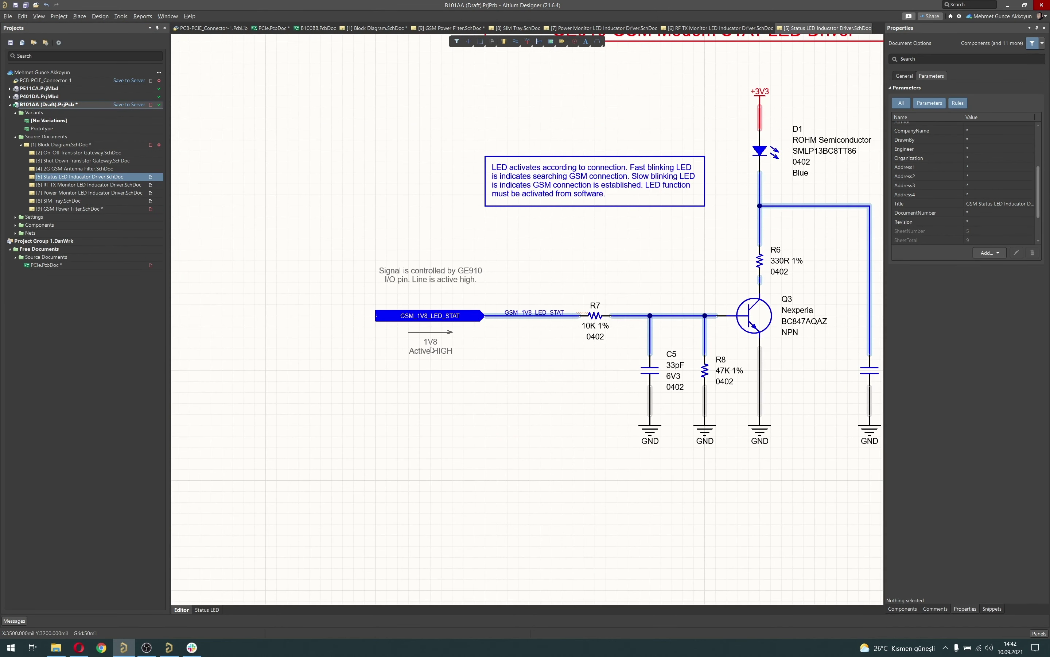
click(432, 350)
- Paste the "1V8 Active HIGH" text frame below the upper ferrite bead on the GSM Power Filter sheet
double_click(70, 209)
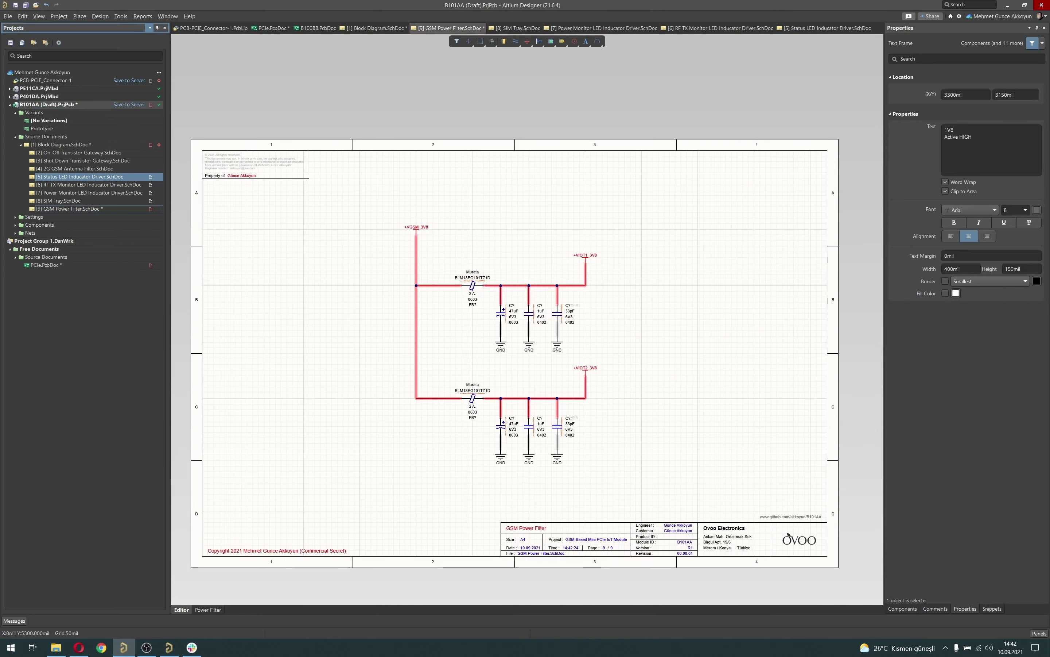
ctrl+scroll(496, 323, up, 5)
ctrl+scroll(496, 322, up, 1)
right_drag(496, 323, 422, 379)
key(ctrl+v)
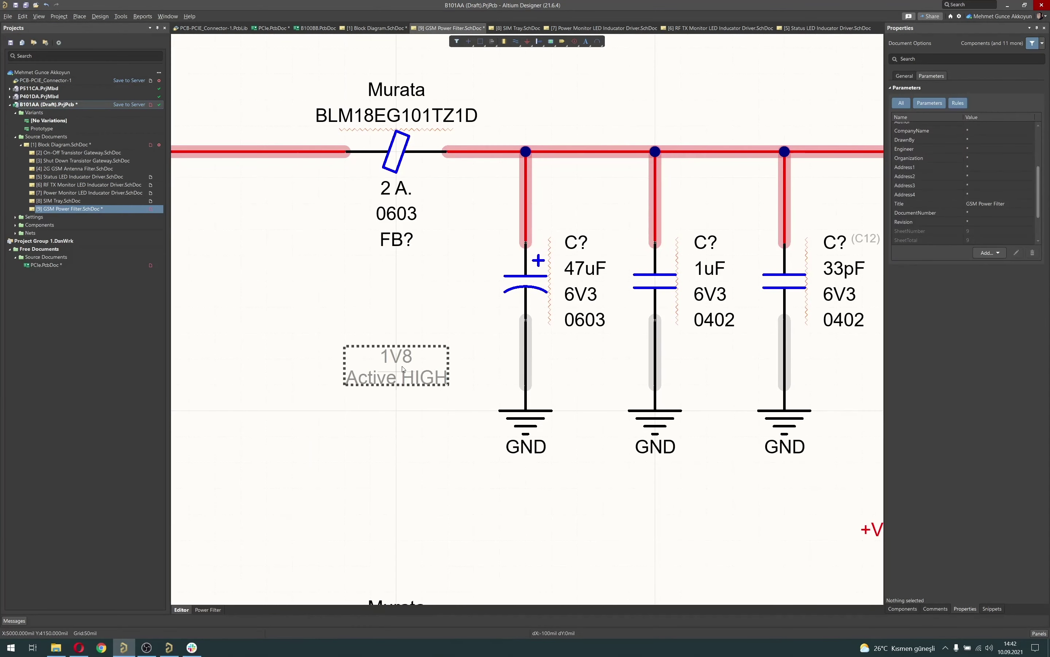
click(416, 365)
key(ctrl+v)
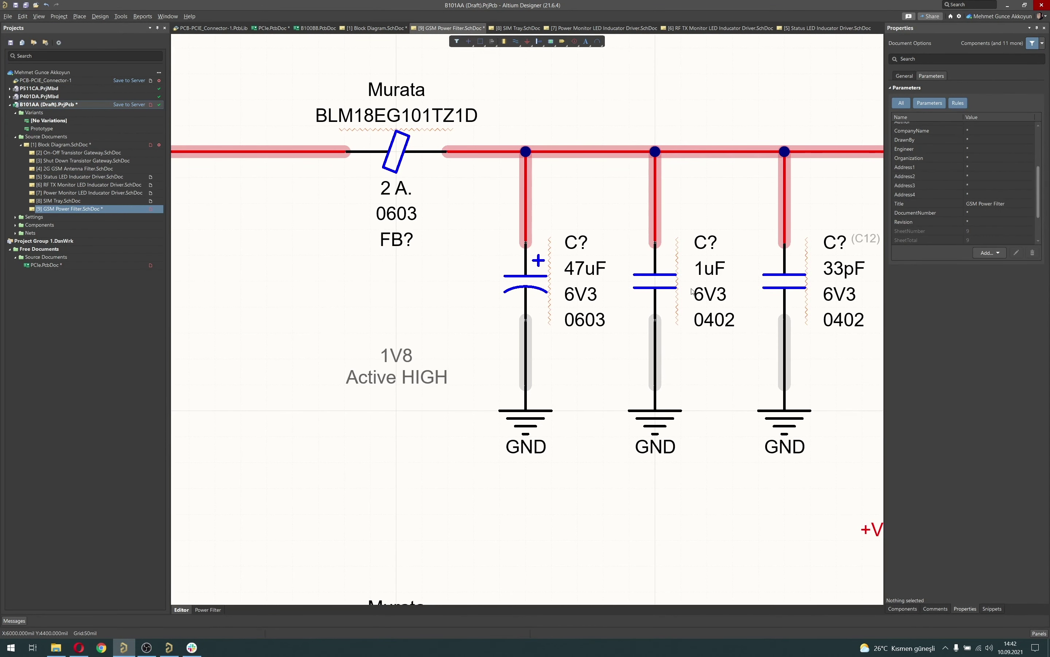
- Change the pasted text frame's wording to "Tantalum Capacitor"
click(982, 150)
text(Tant)
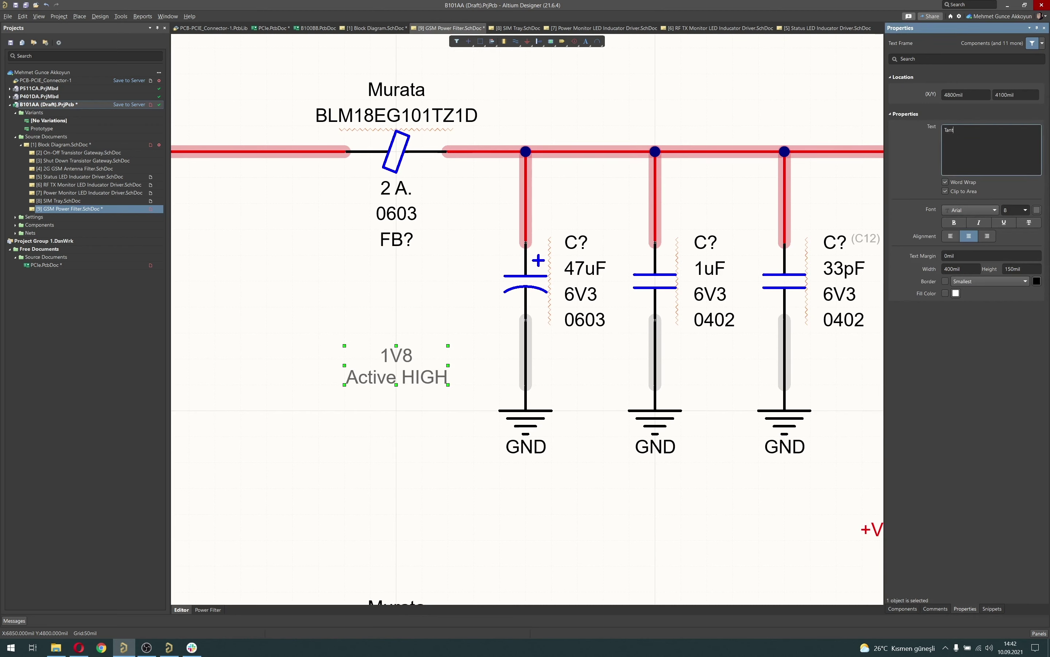
text(alum Capacitor)
key(Return)
- Set the Tantalum Capacitor note's font size to 6 and its text color to red
click(1011, 213)
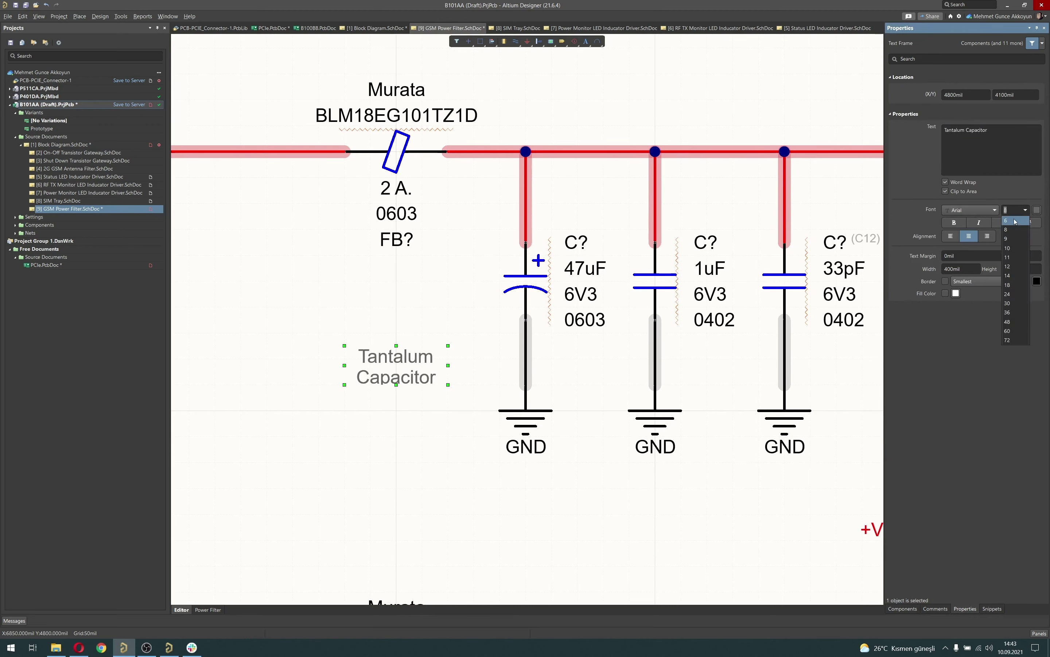
click(1012, 220)
click(1037, 210)
click(981, 224)
- Give the Tantalum Capacitor note a visible red border of Small width
click(1037, 281)
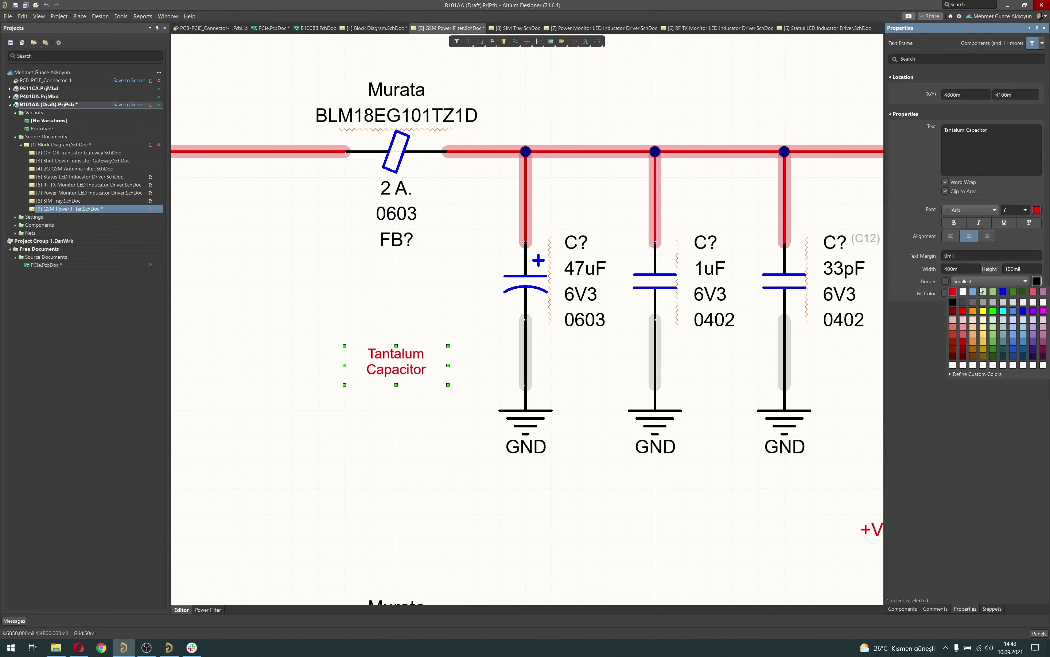
click(982, 296)
click(945, 281)
click(990, 281)
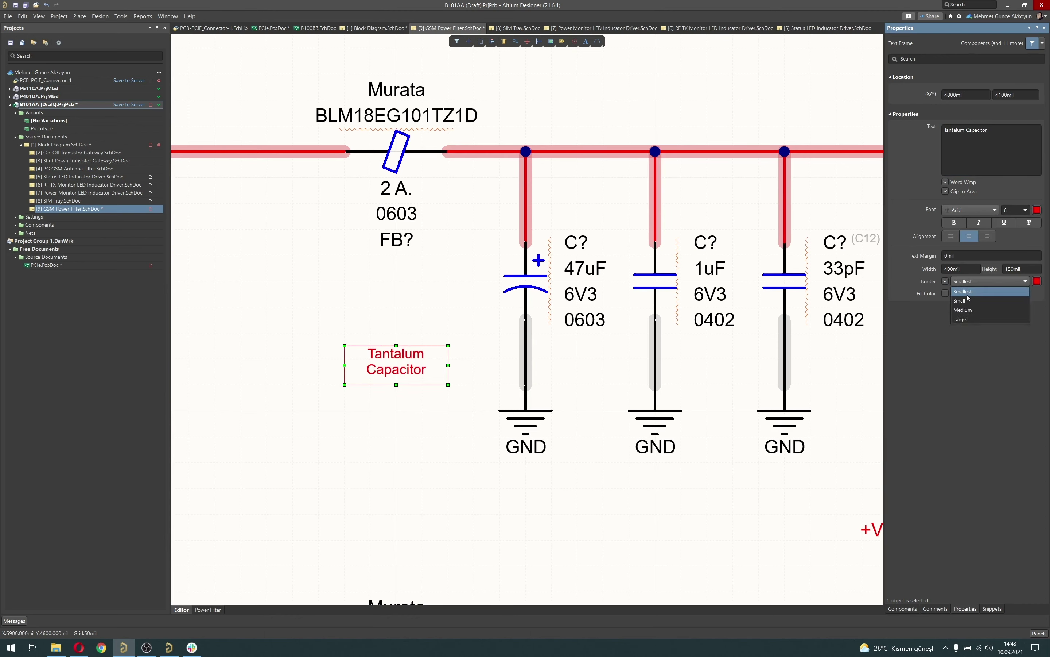
click(982, 301)
- Resize the Tantalum Capacitor frame to fit a single text line and center it below the upper 47uF capacitor's GND symbol
drag(345, 365, 305, 365)
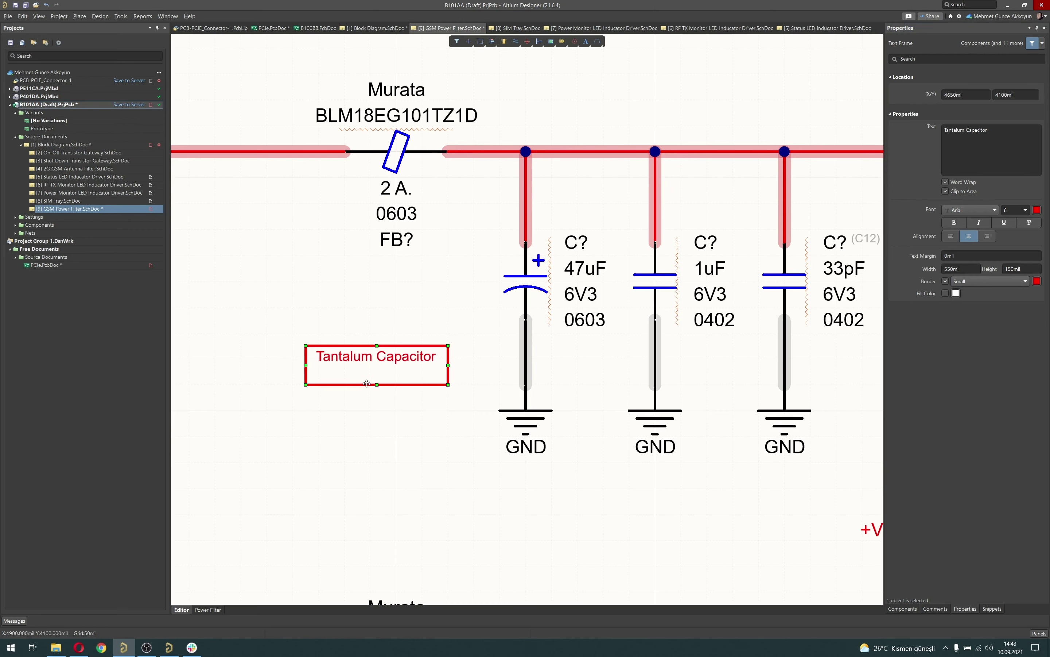
drag(378, 385, 423, 429)
- Paste a copy of the Tantalum Capacitor note below the GND symbol of the lower 47uF capacitor
ctrl+scroll(408, 333, down, 2)
right_drag(518, 457, 468, 243)
click(401, 551)
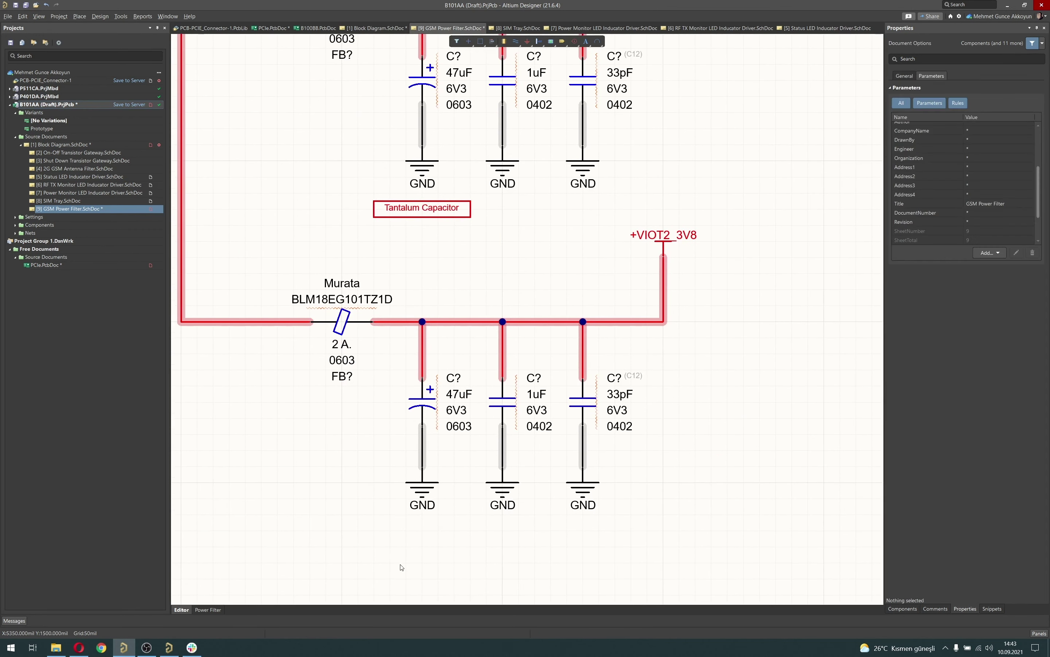
key(ctrl+v)
click(427, 539)
- Copy the GE910 I/O signal note from the Status LED Inducator Driver sheet and paste it beside +VIOT2_3V8 on the GSM Power Filter sheet
ctrl+scroll(483, 434, down, 9)
right_drag(487, 297, 504, 328)
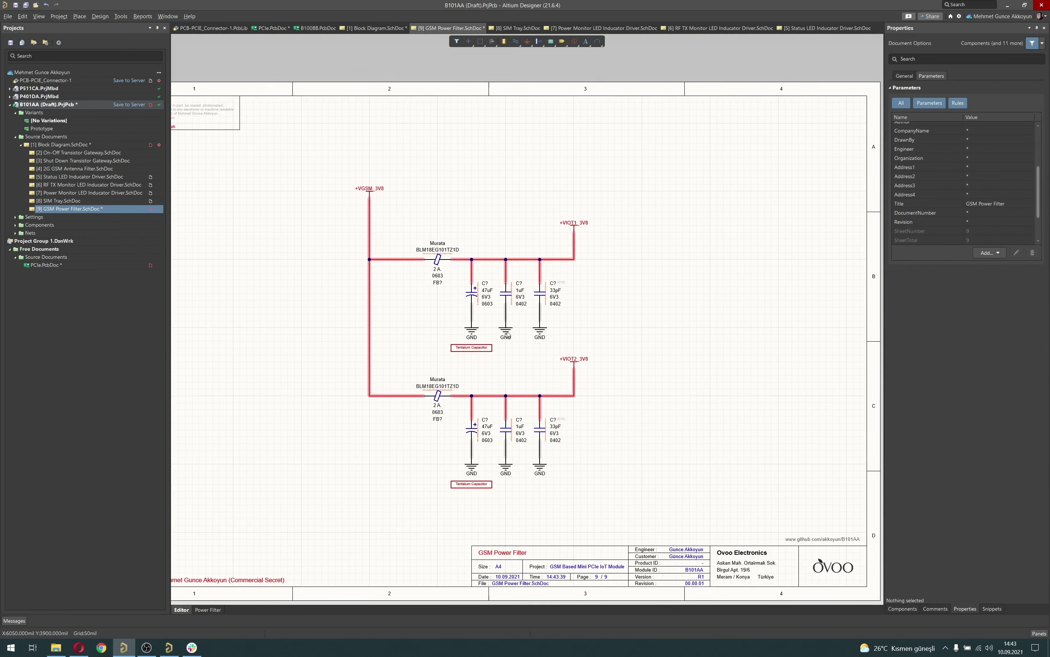
ctrl+scroll(496, 304, up, 1)
double_click(72, 177)
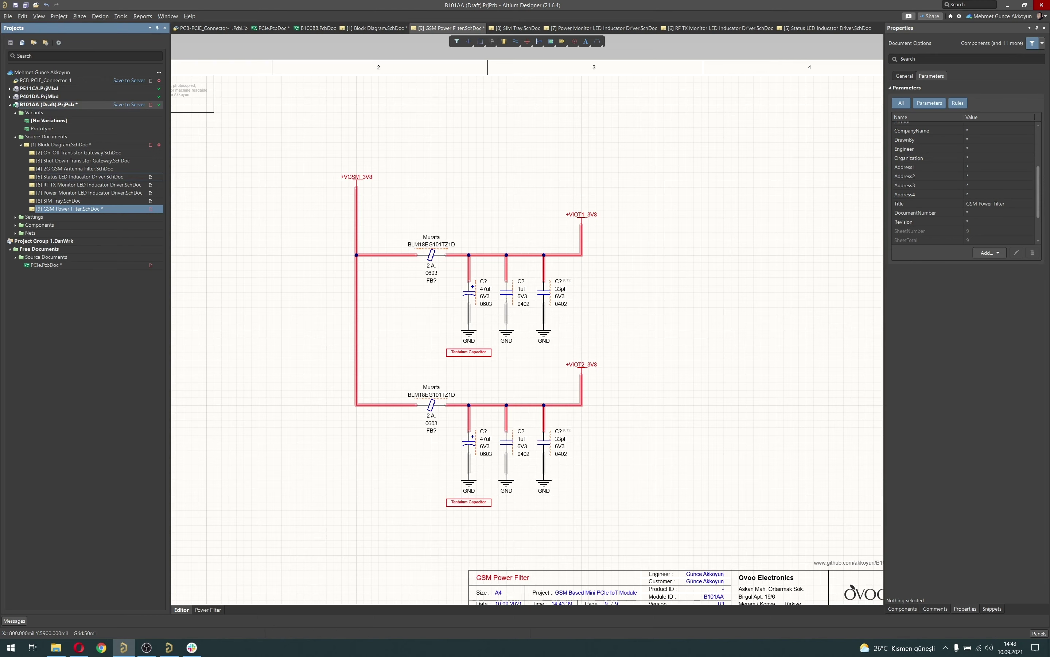
click(439, 274)
double_click(70, 209)
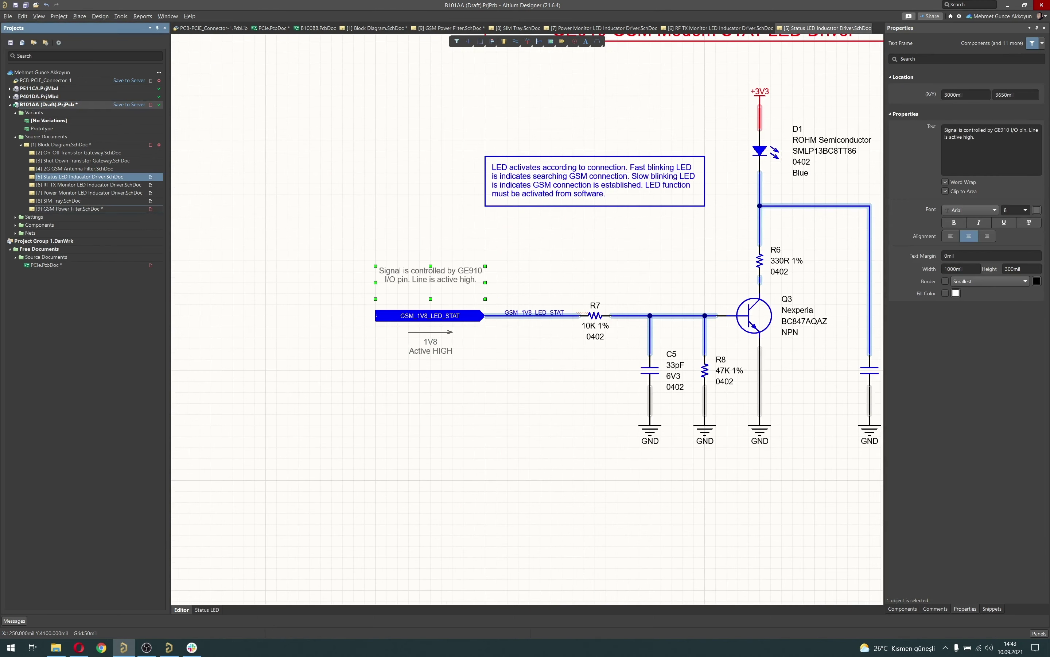
ctrl+scroll(621, 394, up, 3)
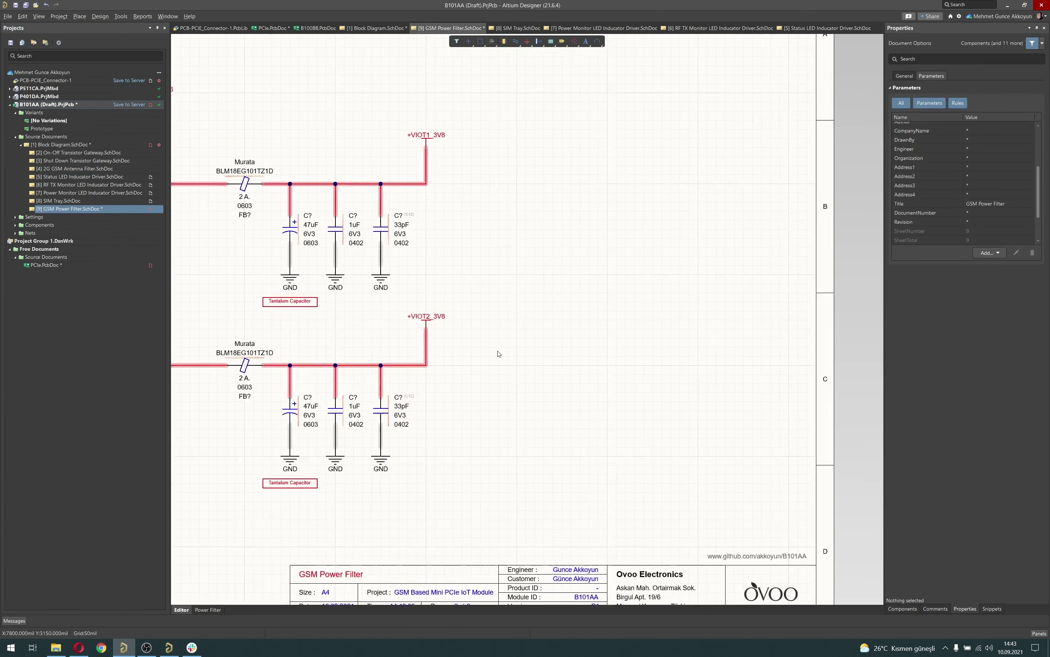
key(ctrl+v)
click(534, 359)
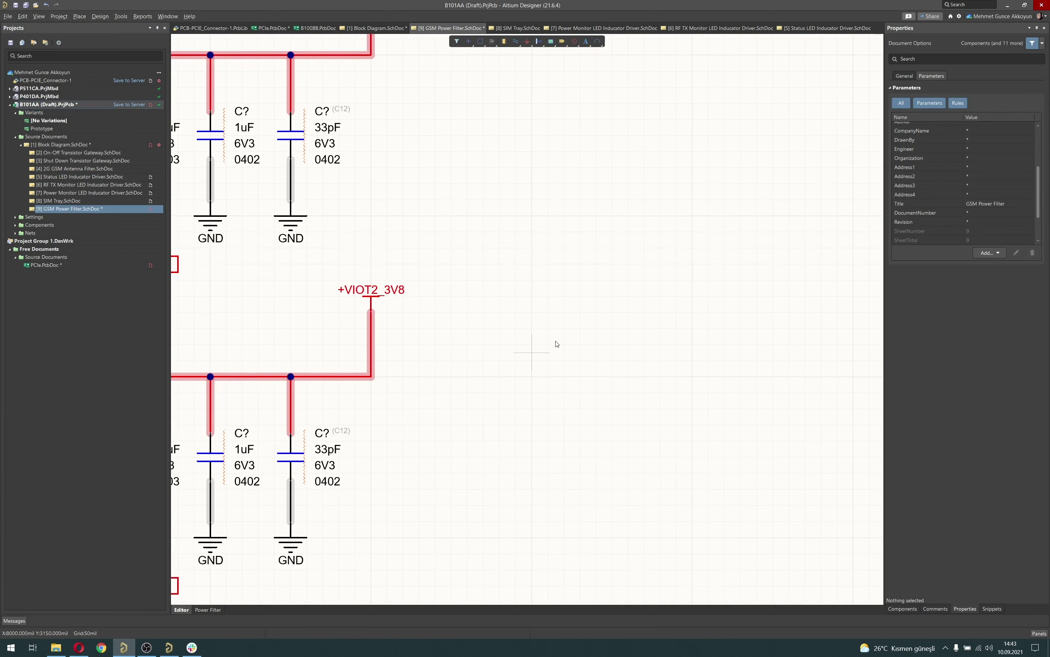
- Replace the pasted note's text with "VIOT2 : Main Power Supply for GE910QUAD (Radio PA)"
scroll(552, 346, up, 1)
click(559, 353)
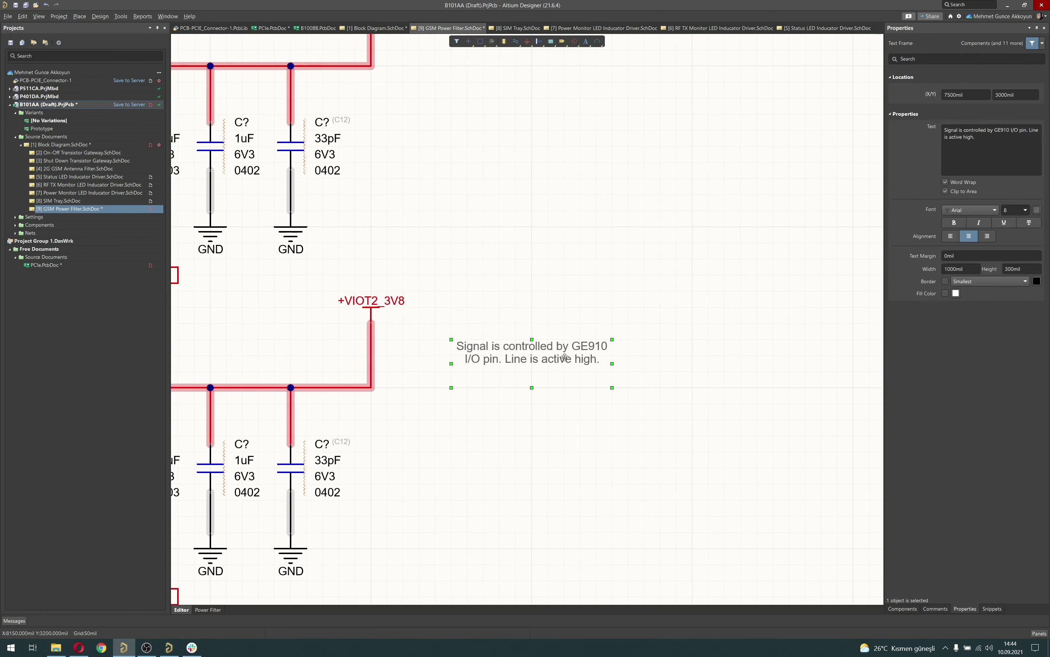
click(985, 145)
key(ctrl+a)
text(VIOT2 : Main Power)
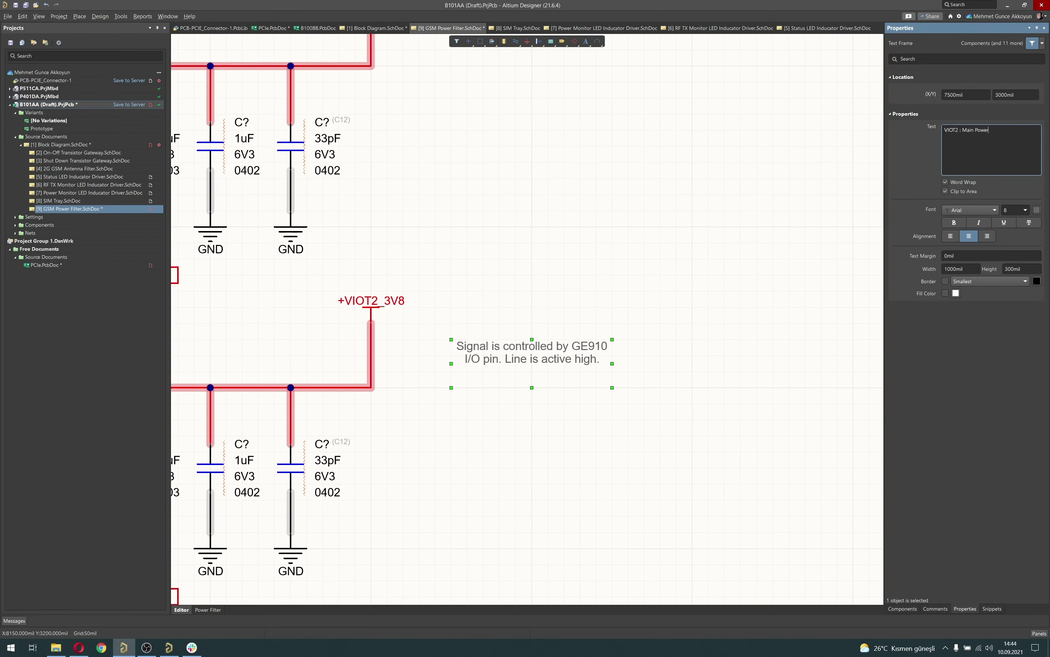
text( Supply for GE910QUAD (Radio PA))
- Duplicate the VIOT2 power supply note and place the copy beside the +VIOT1_3V8 port
scroll(645, 340, up, 4)
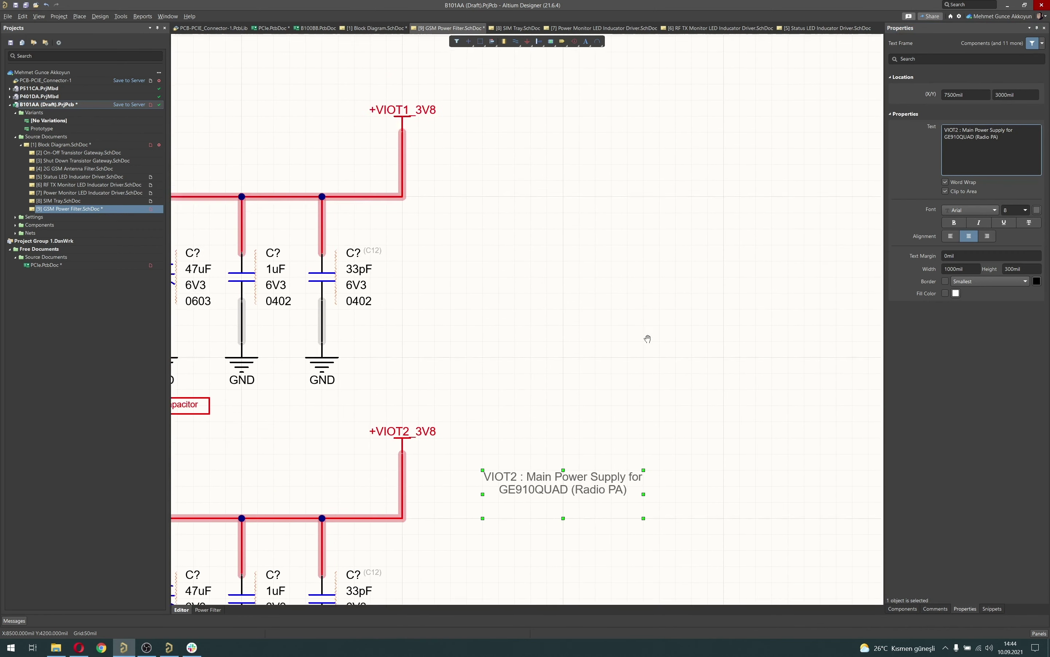
click(571, 242)
key(ctrl+v)
click(558, 230)
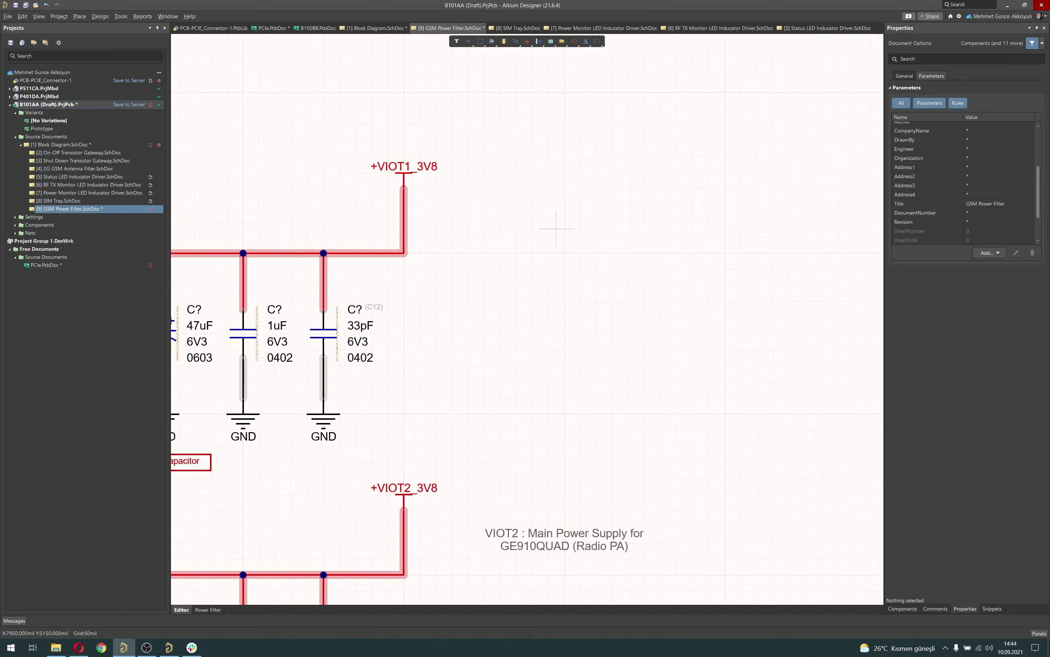
key(alt+Tab)
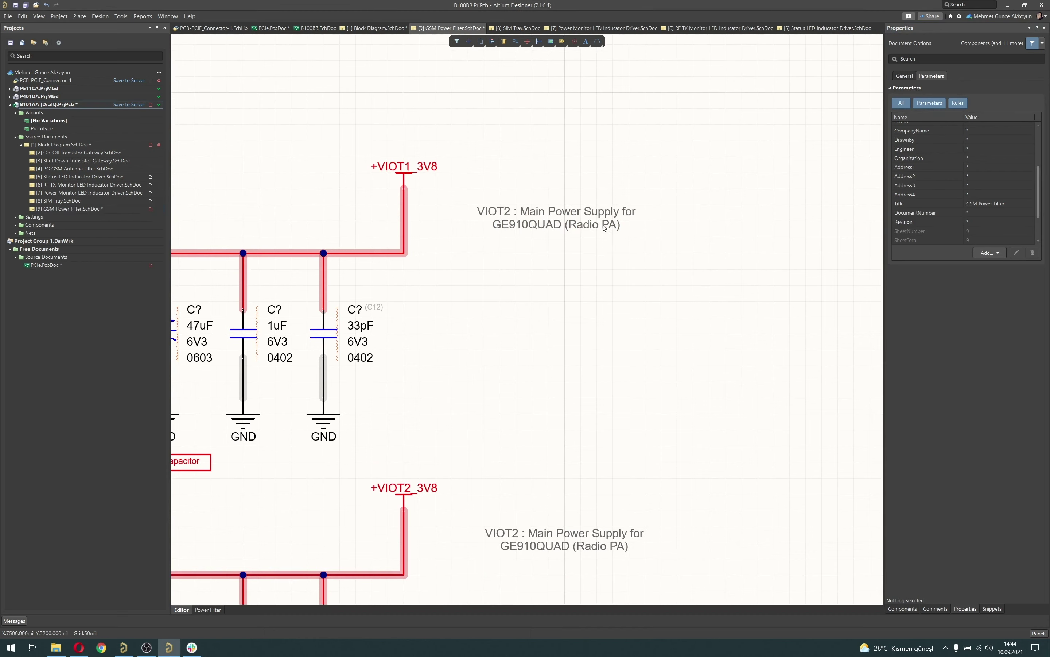
- Change the upper note's text to "VIOT1 : Main Power Supply for GE910QUAD (Baseband)"
click(619, 226)
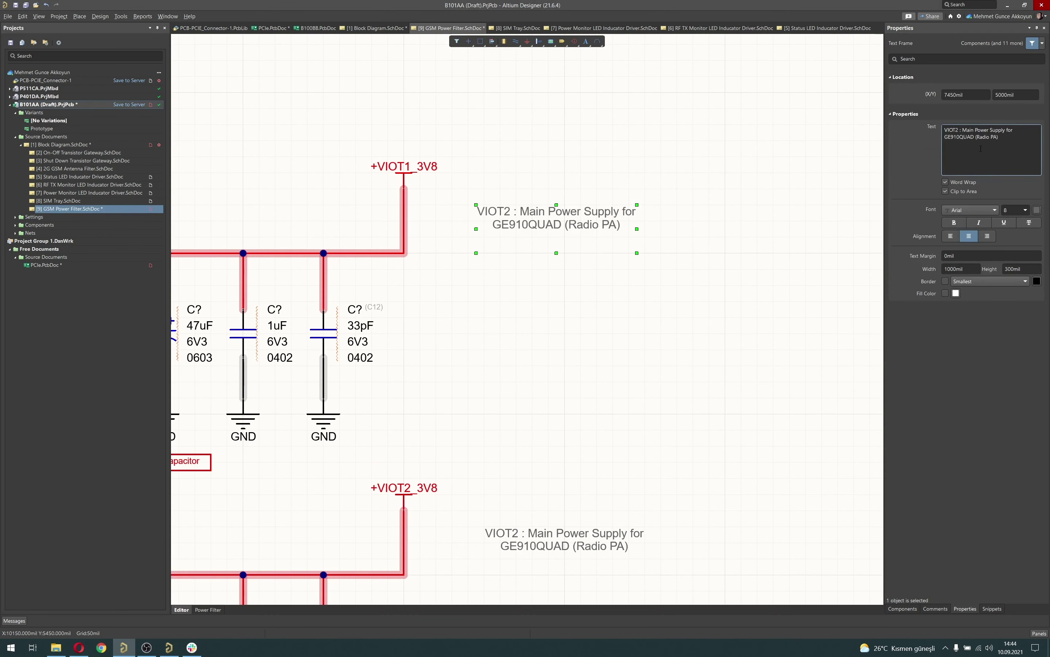
click(1020, 145)
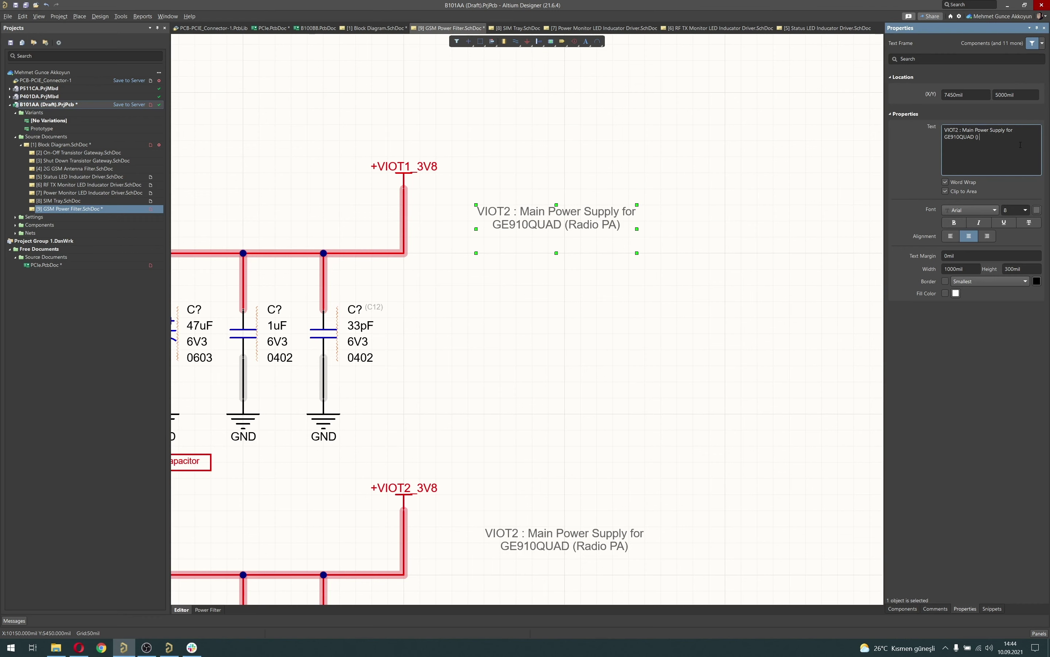
text(Baseband)
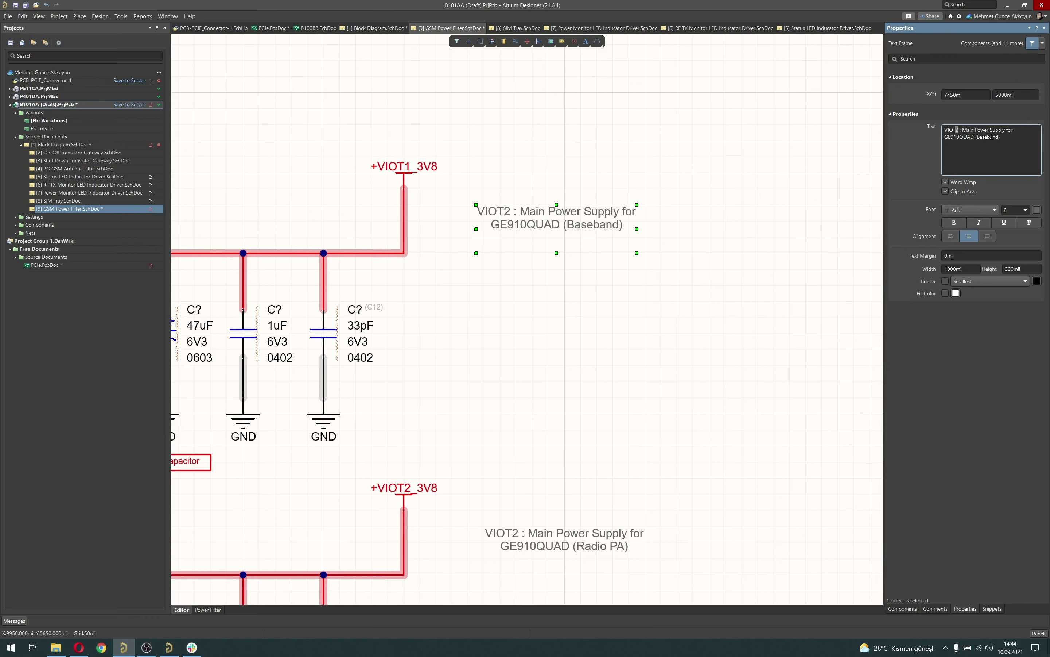
click(544, 305)
- Paste a copy of the Tantalum Capacitor note between the VIOT1 and VIOT2 notes and enlarge its frame to 1000 by 400 mil
ctrl+scroll(544, 305, down, 5)
right_drag(542, 317, 532, 288)
click(455, 340)
key(ctrl+c)
ctrl+scroll(532, 287, up, 5)
key(ctrl+v)
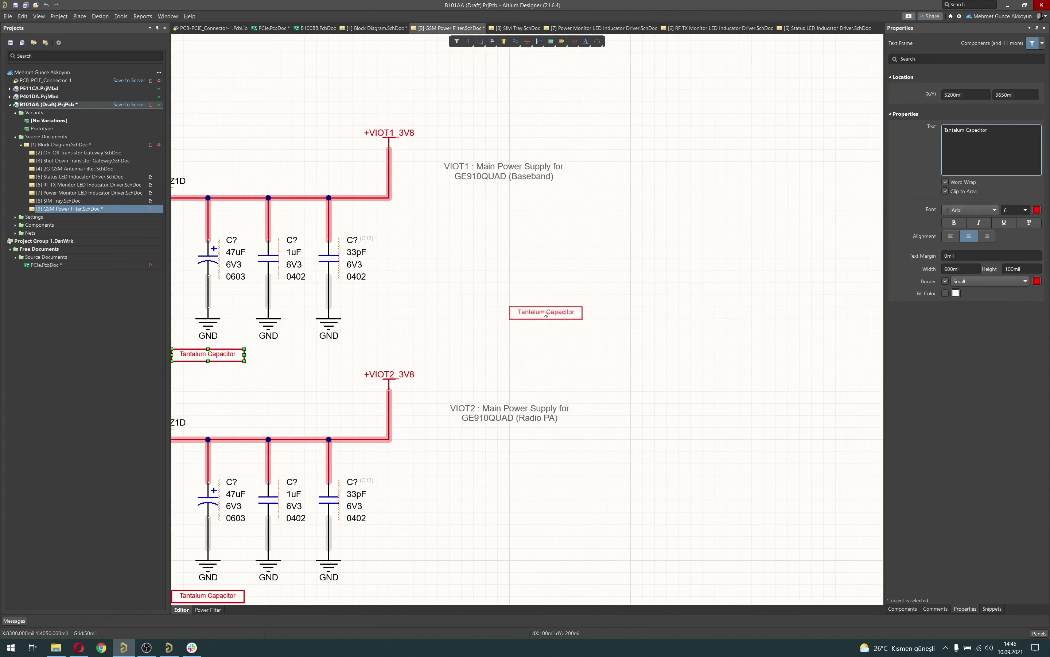
click(546, 316)
drag(602, 314, 632, 314)
drag(565, 318, 565, 358)
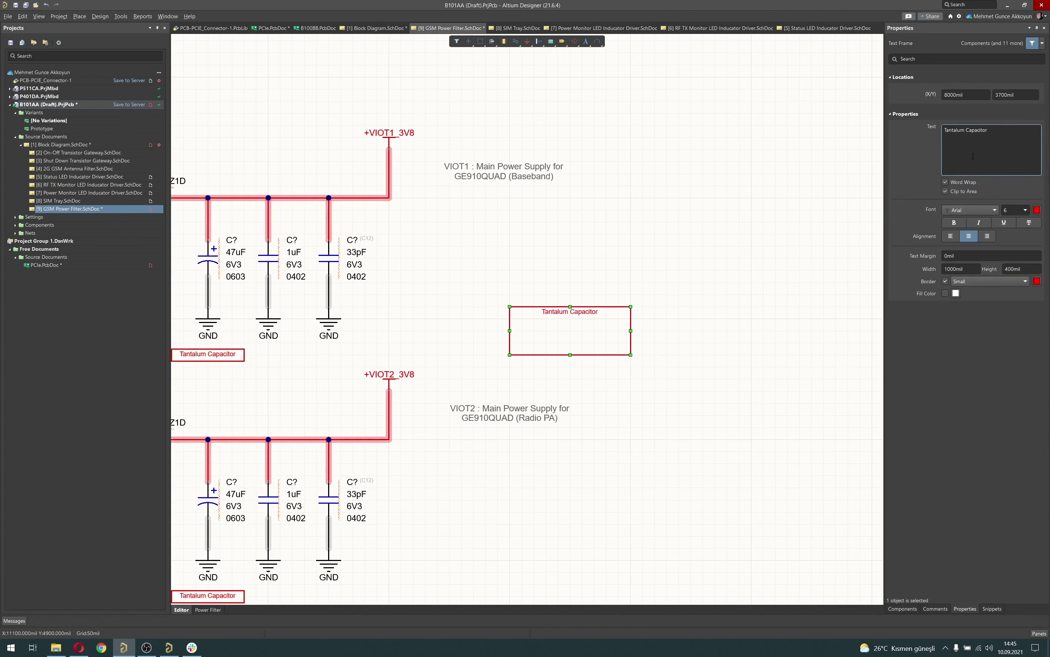
- Set the note to "VIOT is used for powering Telit GE910 QUAD. Module have a 2A peak current and 300 mA continious current." and fit its frame
click(993, 148)
key(ctrl+a)
text(VIOT is used for )
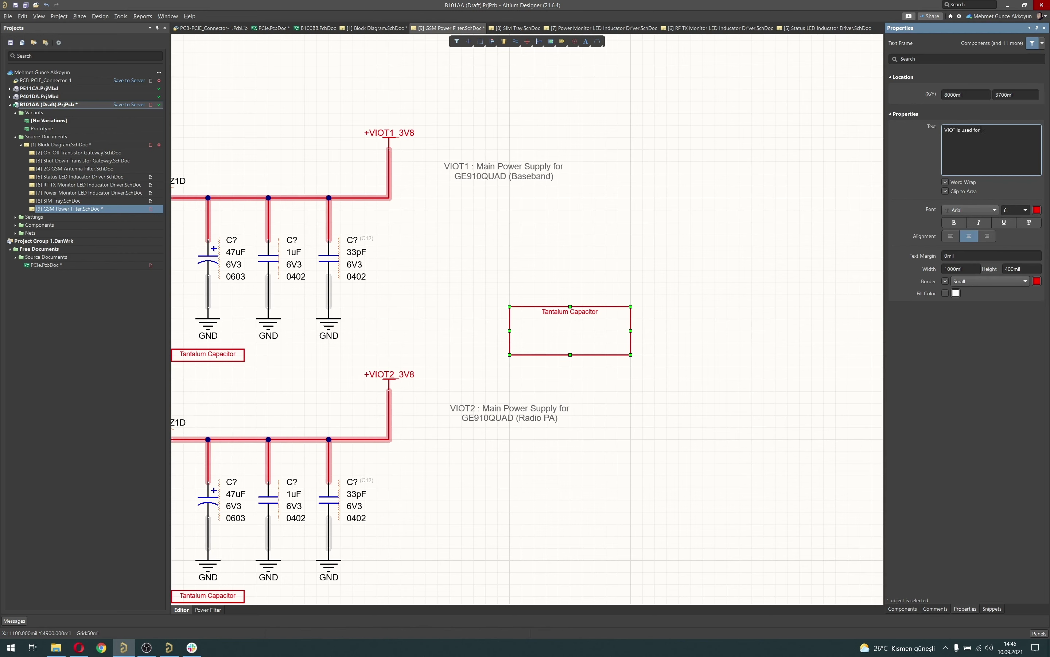
text(powering Telit GE910 QUAD. Module have a 2A peak current and 300 mA continious current.)
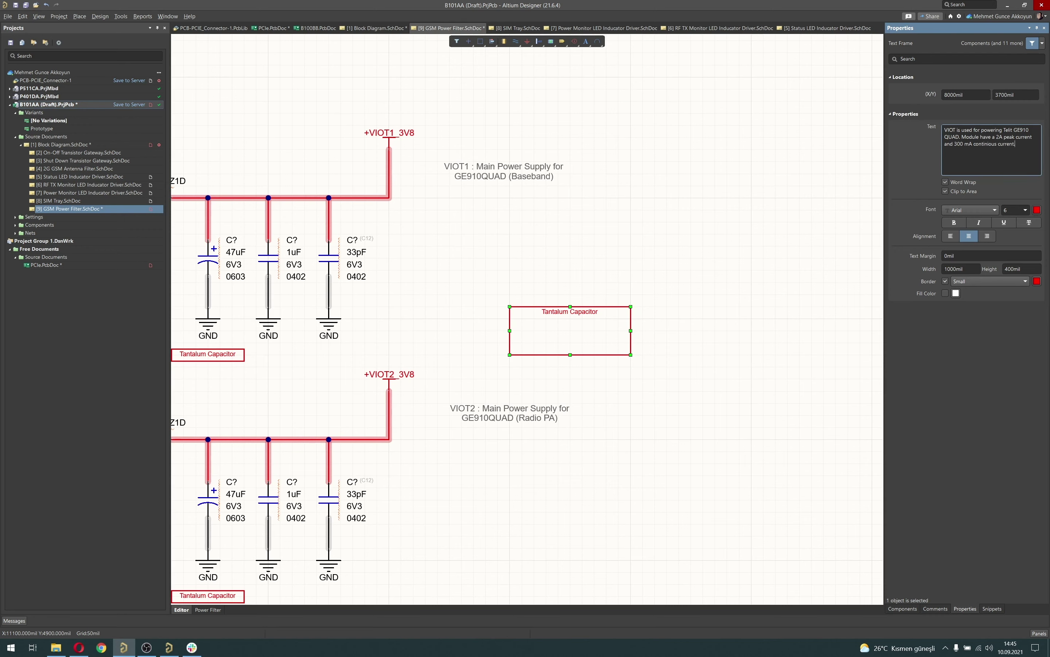
ctrl+scroll(548, 346, up, 3)
drag(593, 362, 582, 251)
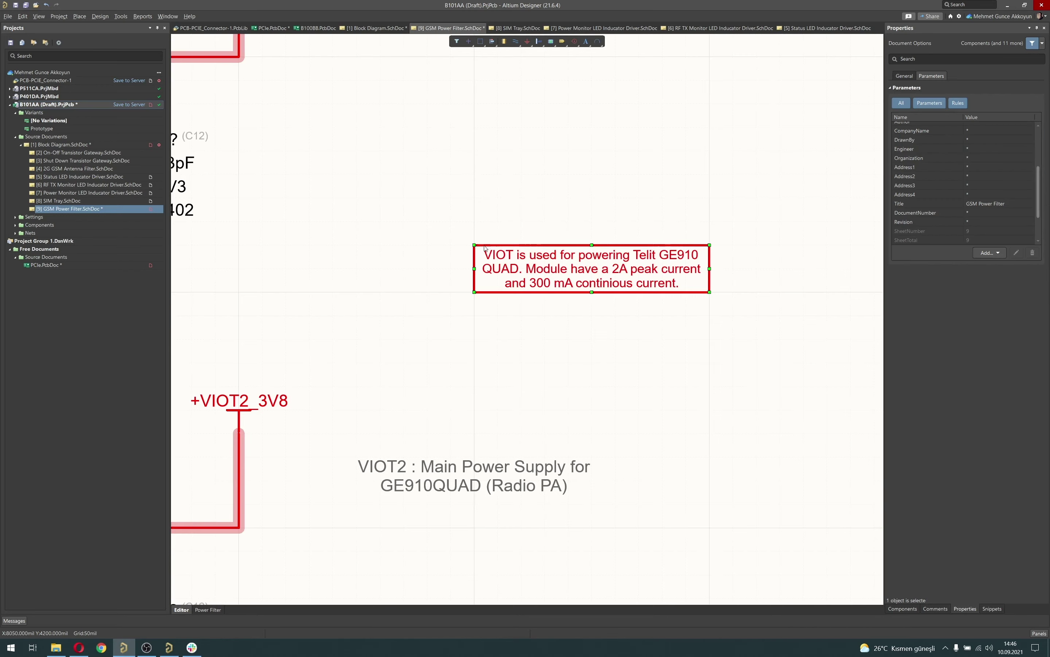
- Place a Parameter Set directive on the upper +VIOT1_3V8 wire, directly above the 1uF capacitor
ctrl+scroll(484, 246, down, 3)
right_drag(466, 232, 612, 259)
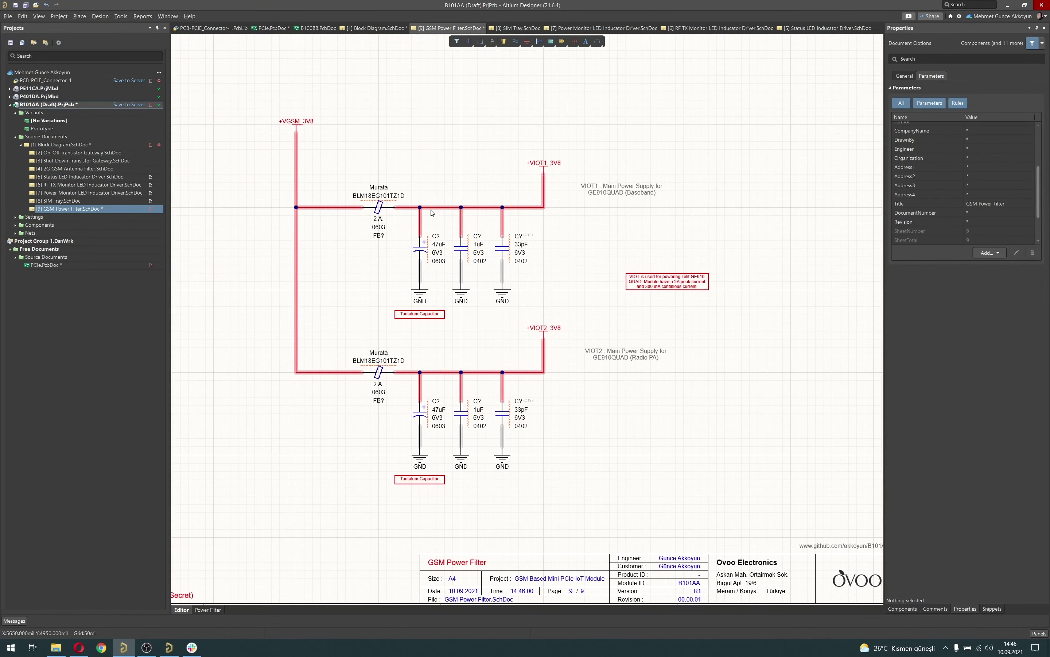
right_drag(459, 193, 527, 208)
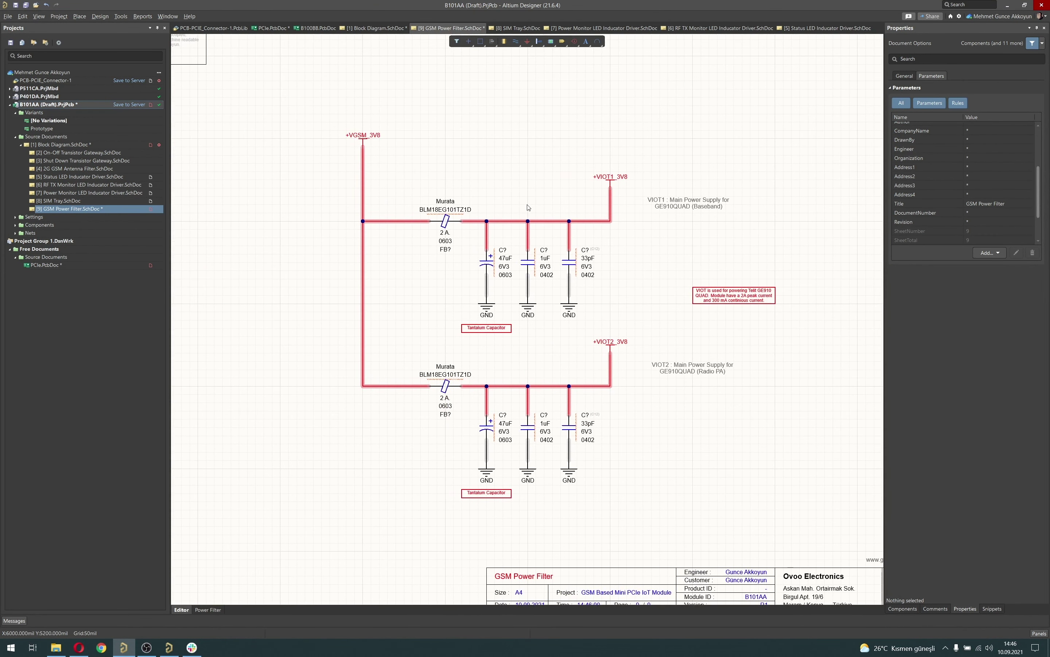
click(574, 41)
click(527, 222)
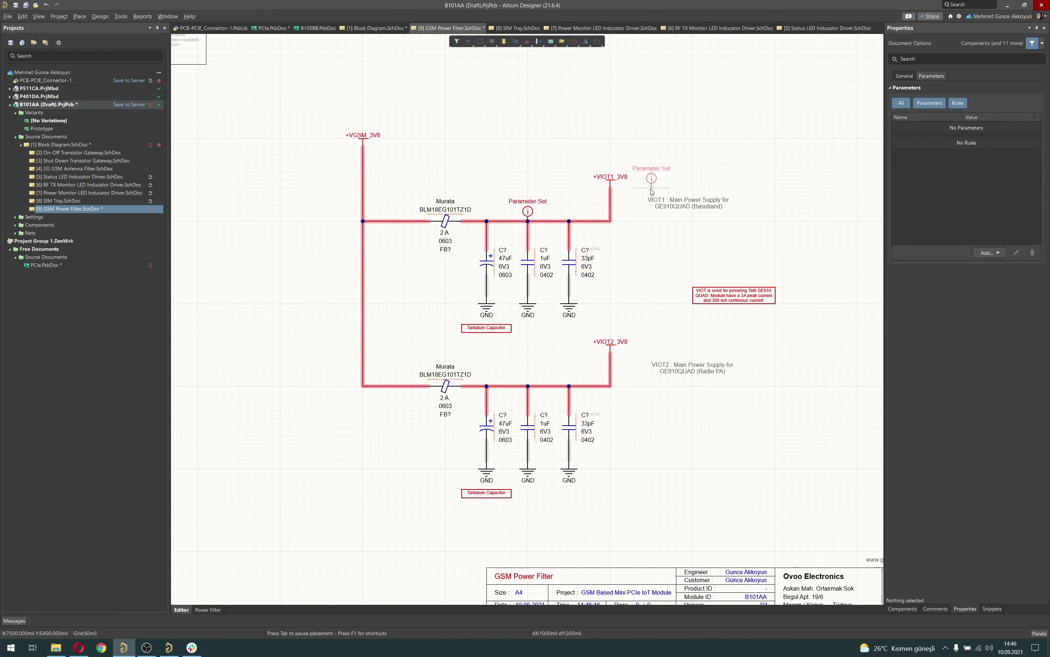
key(Escape)
- Add a Width Constraint design rule to the Parameter Set and open its width settings
click(989, 335)
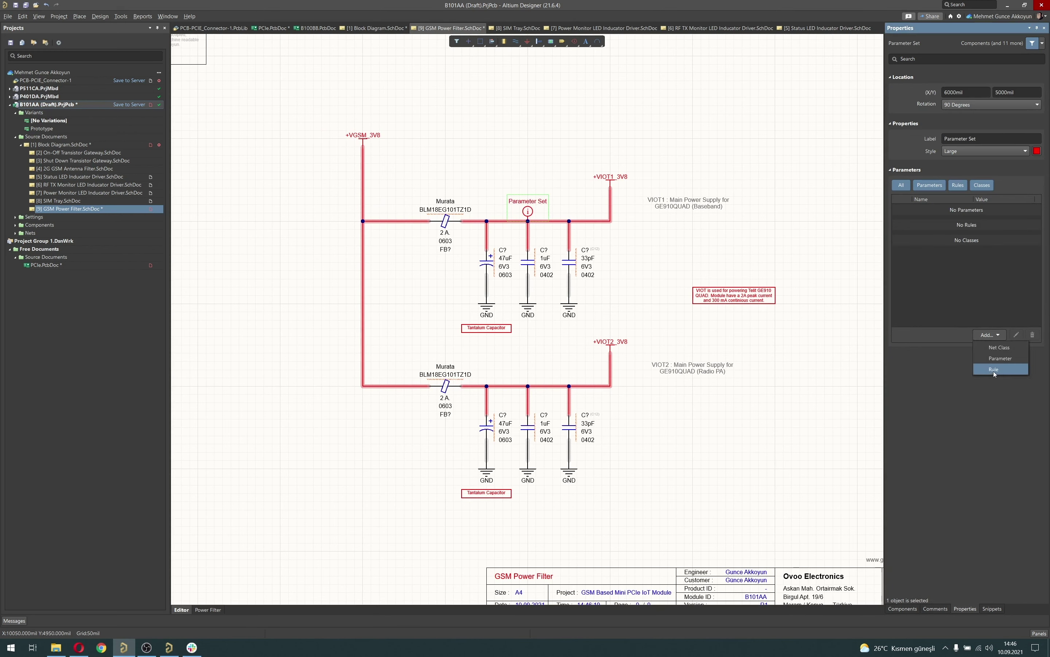
click(991, 372)
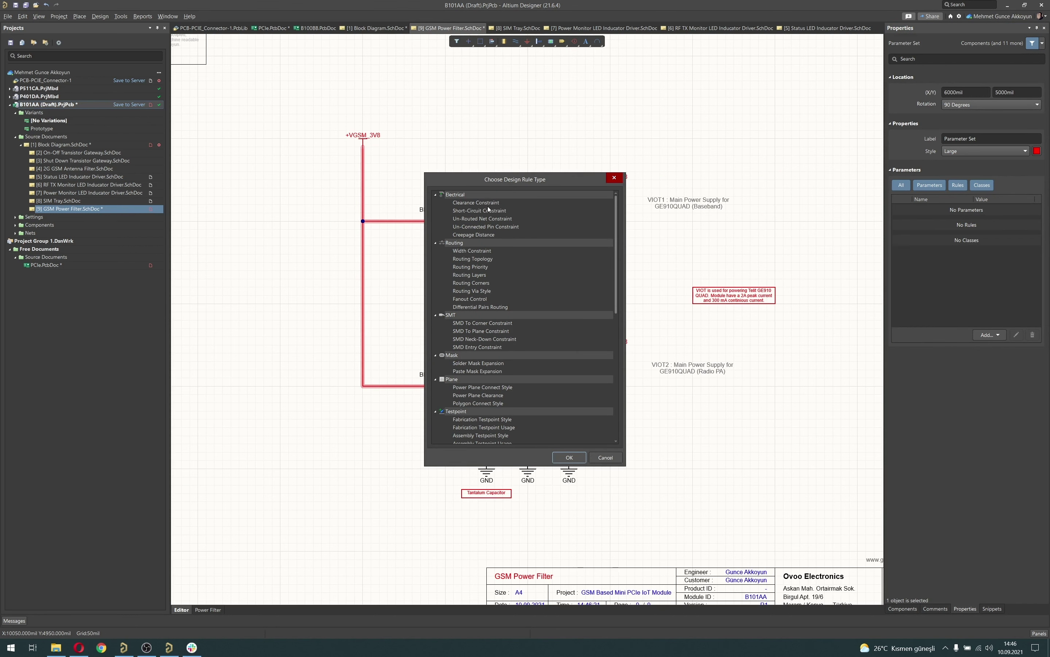
scroll(482, 253, down, 3)
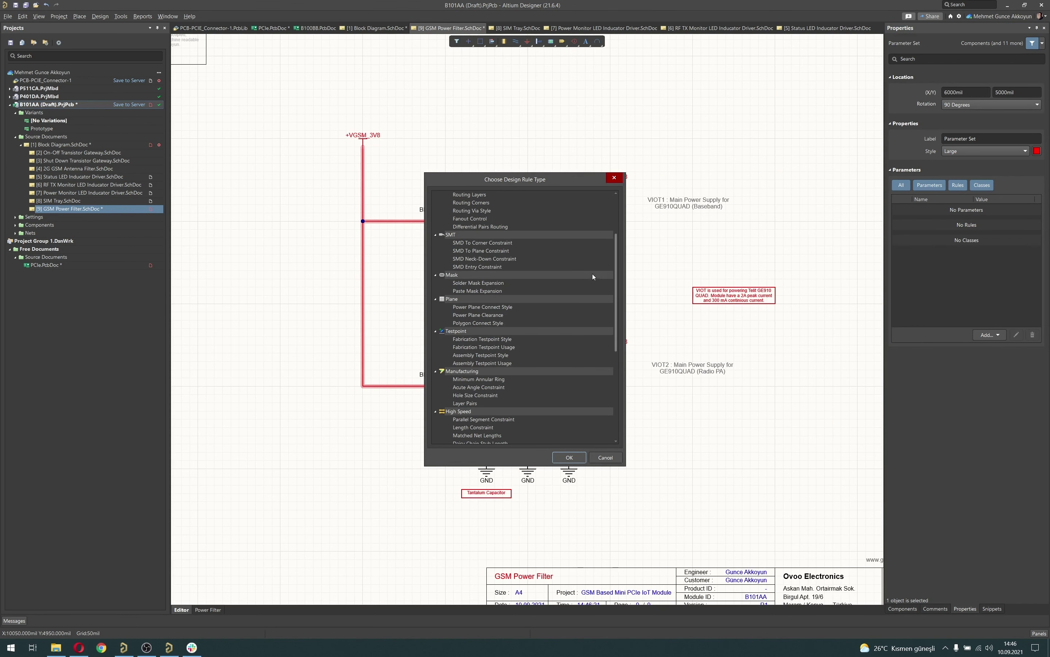
scroll(616, 263, down, 2)
scroll(617, 274, up, 5)
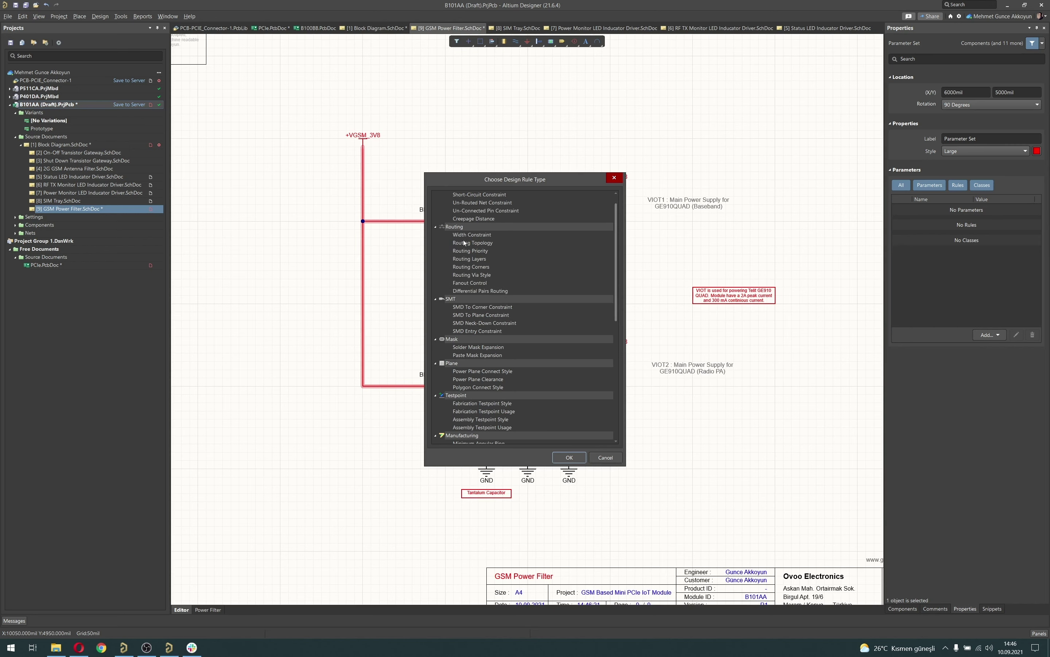
click(473, 235)
double_click(473, 235)
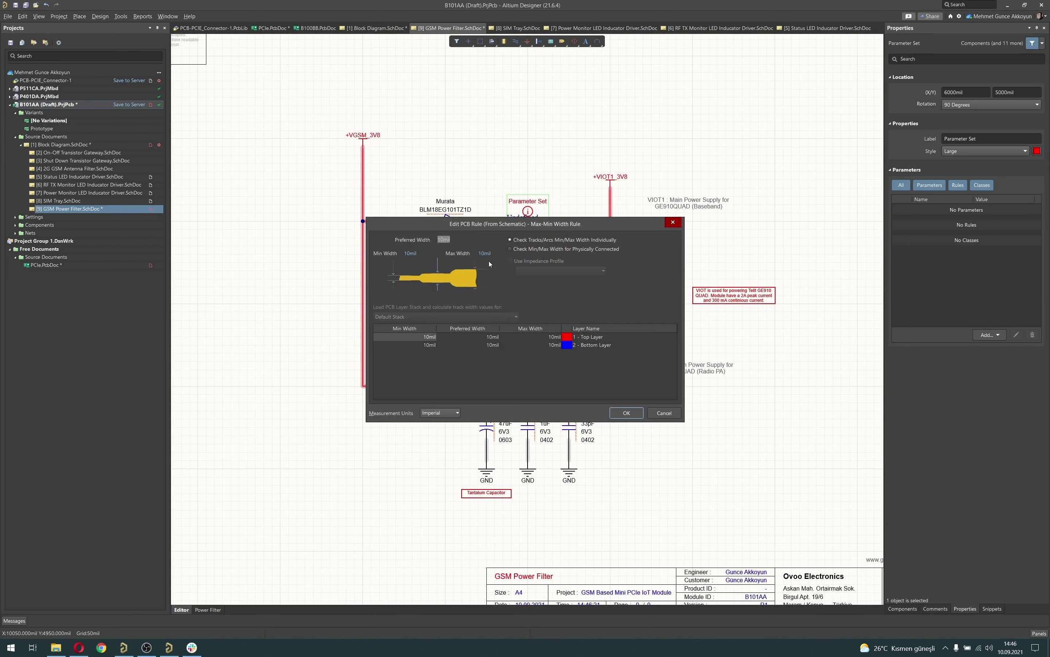
- Switch to the Opera browser, search for "pcb trace calculator" and open the Advanced Circuits PCB Trace Width Calculator
key(alt+Tab)
click(353, 376)
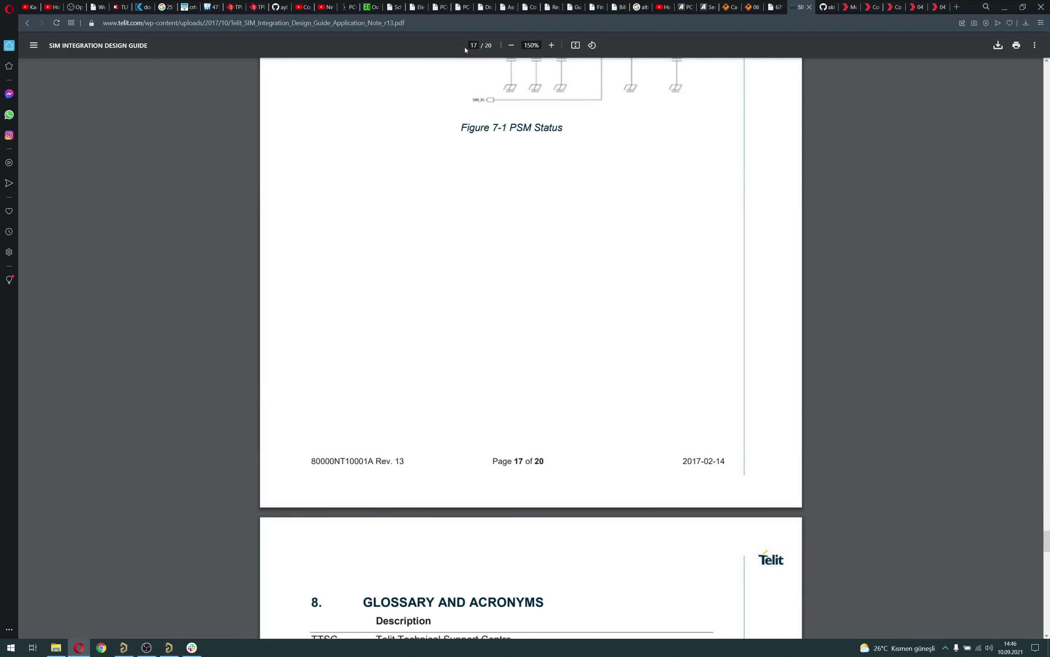
click(448, 25)
text(pcb trace calculator)
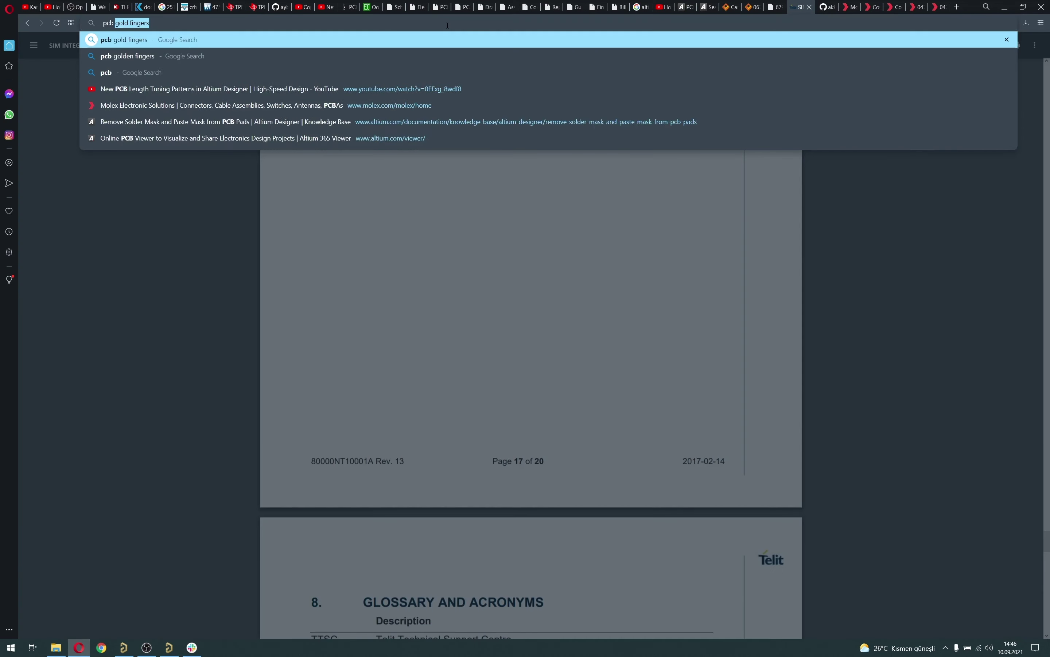
key(Return)
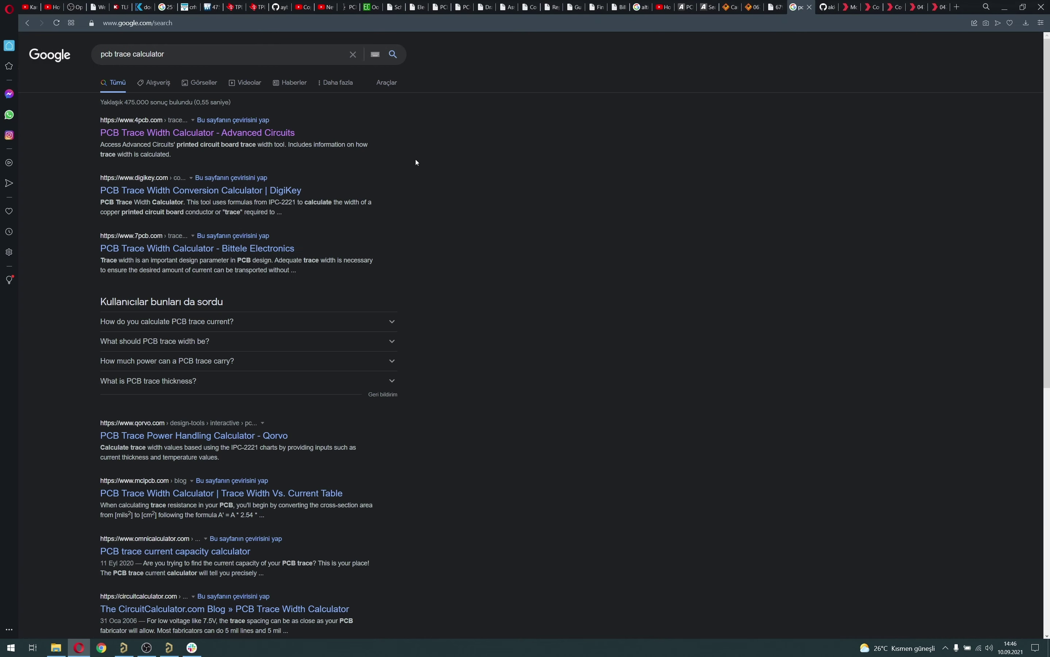
click(215, 135)
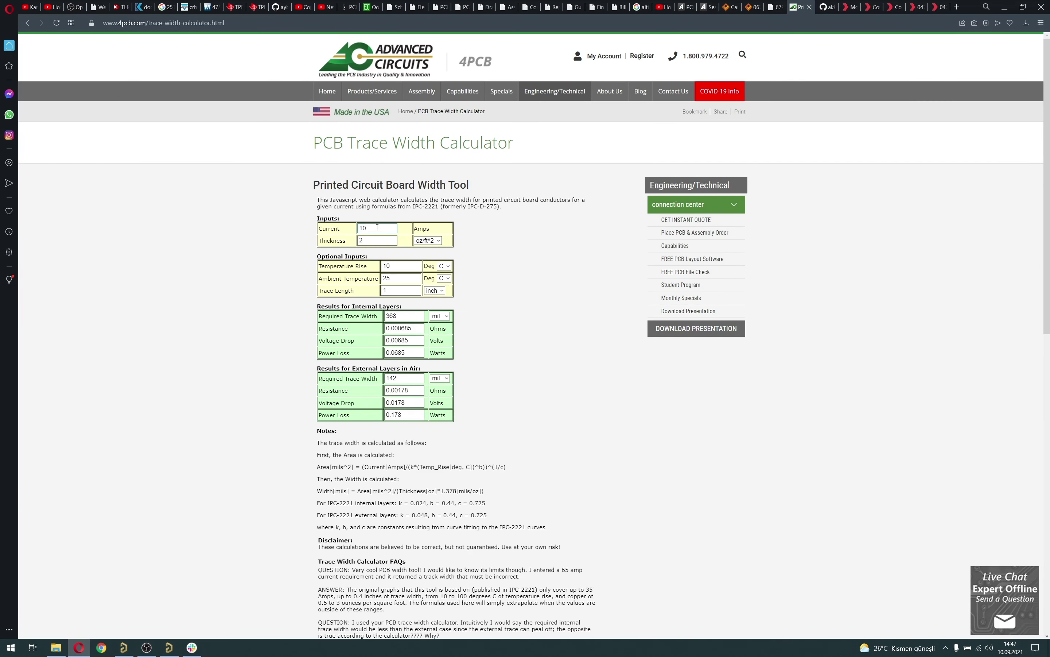
- Calculate the trace width for a current of 2 A, with the internal layers' required width shown in mm
double_click(378, 228)
text(2)
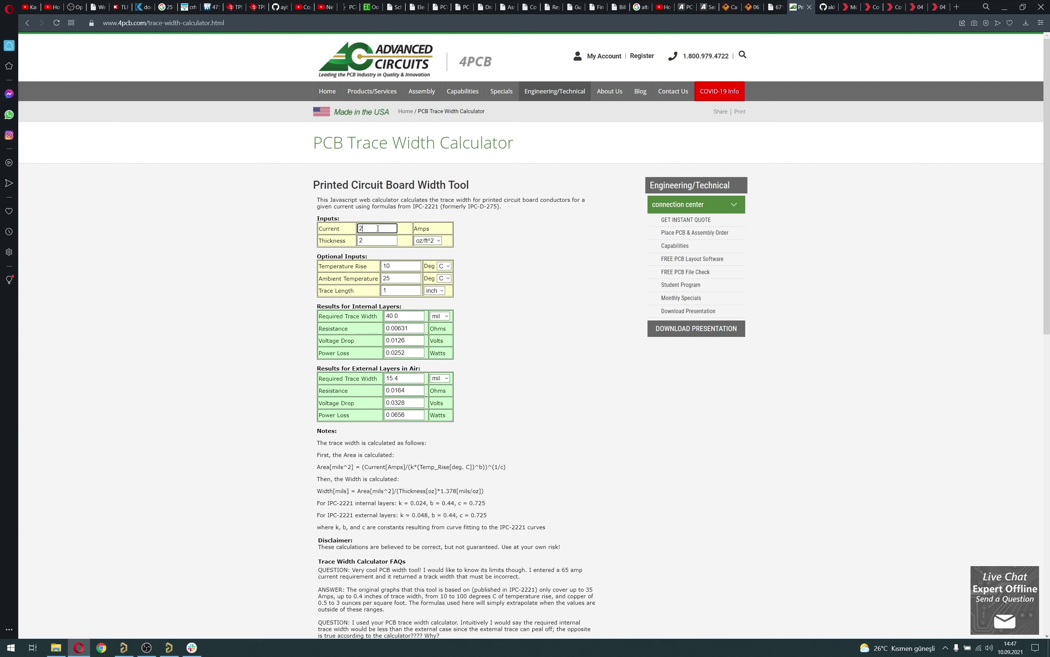
click(393, 242)
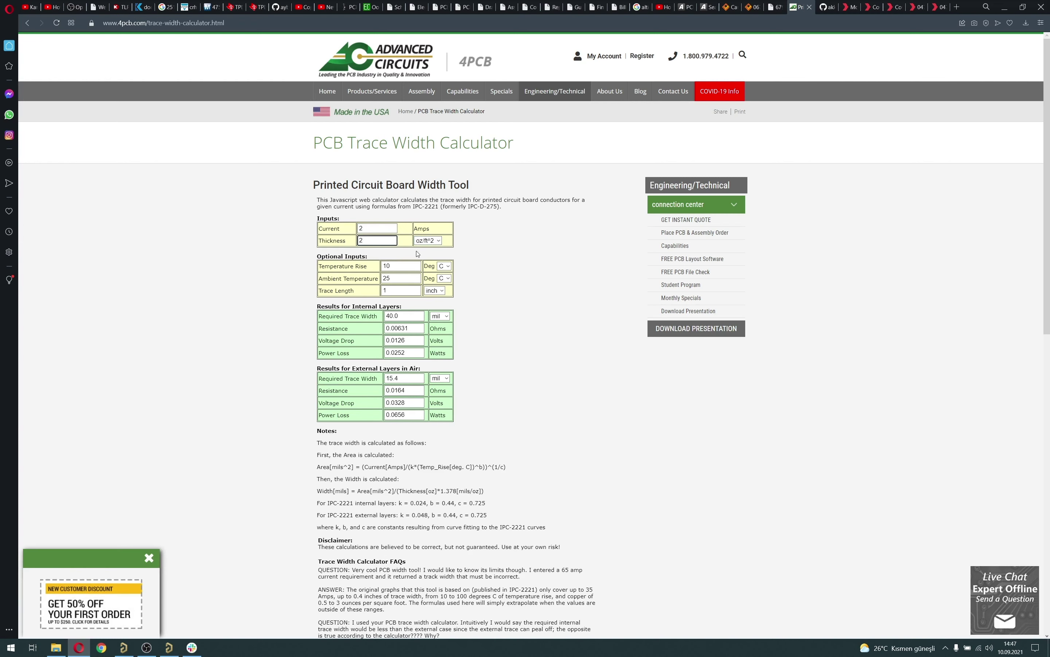
click(443, 316)
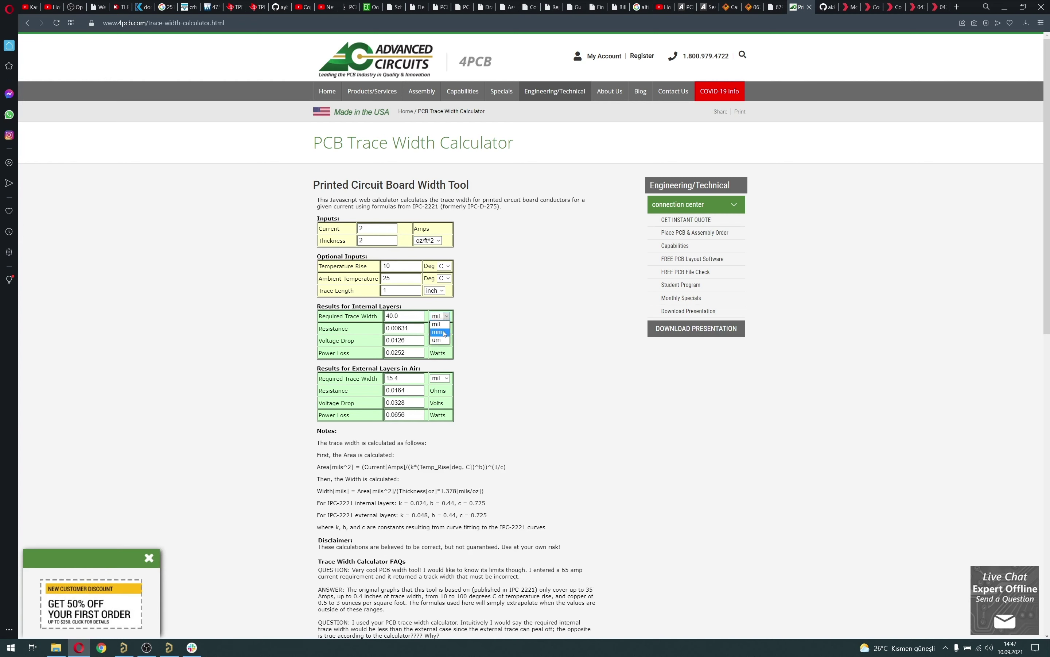
click(438, 331)
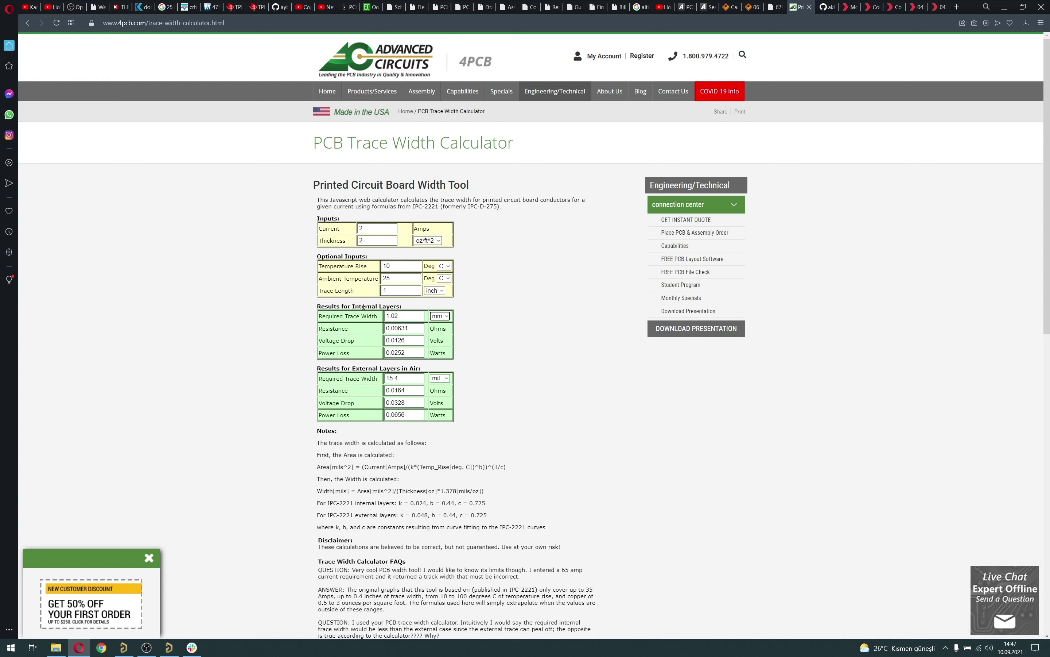
drag(364, 306, 408, 307)
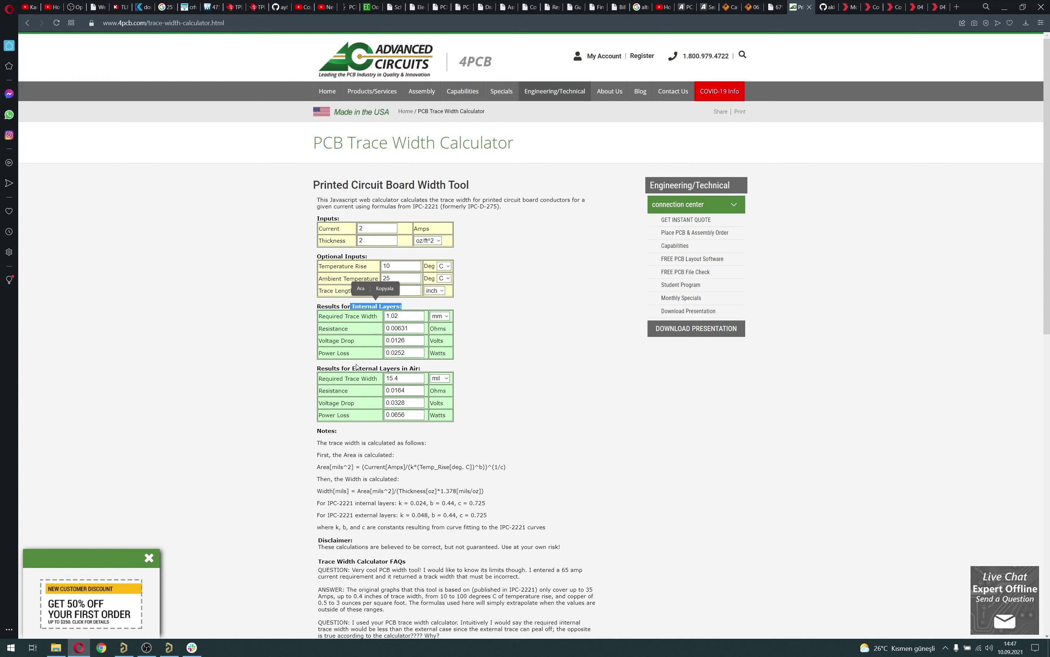
- Show the calculator's required trace width for external layers in mm to compare it with the internal layers' width
click(443, 378)
click(438, 393)
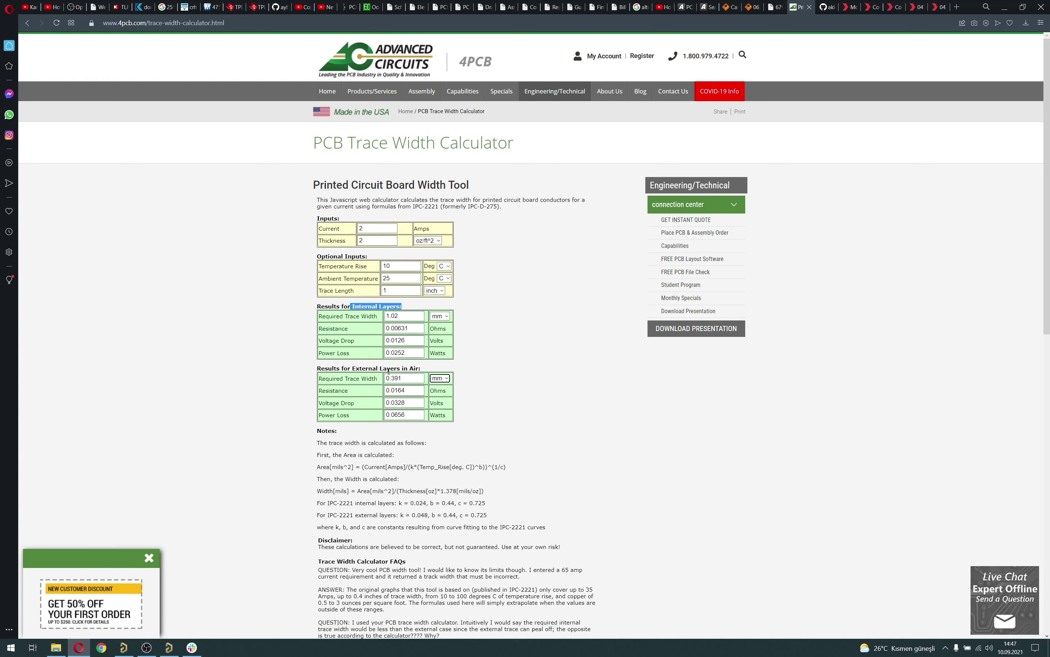
click(408, 315)
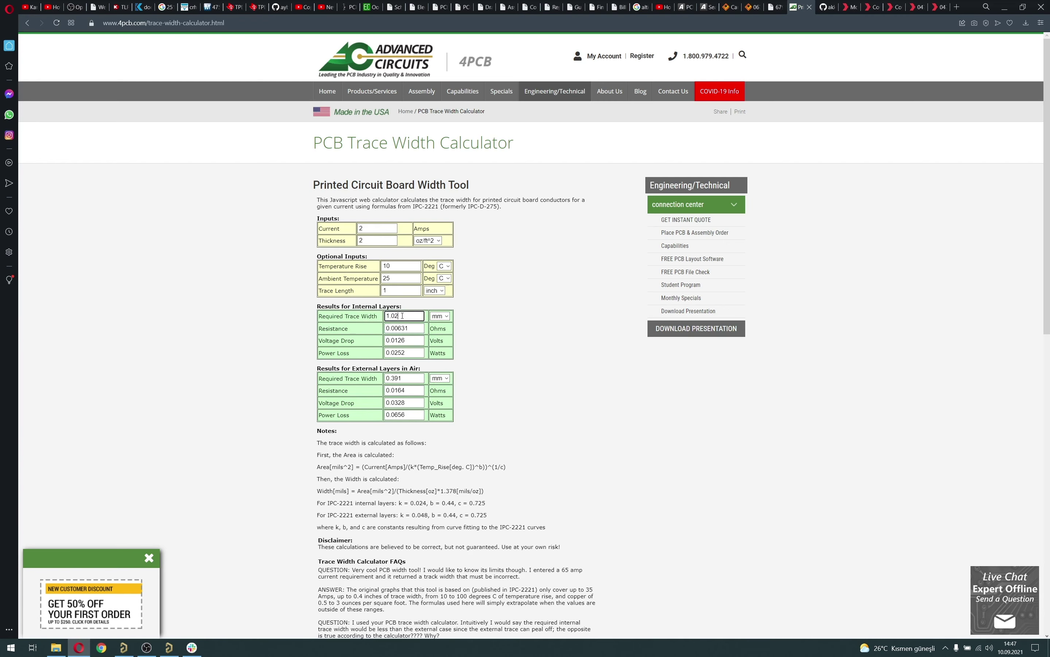
- Return to the width rule settings in Altium Designer and switch the rule's measurement units to Metric
key(alt+Tab)
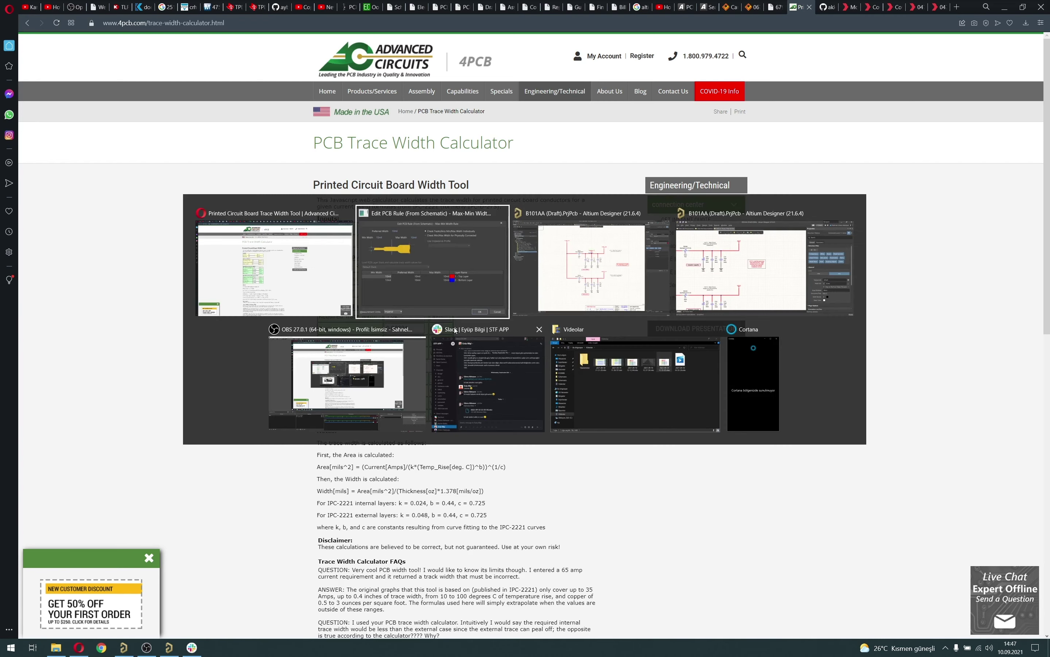
click(440, 412)
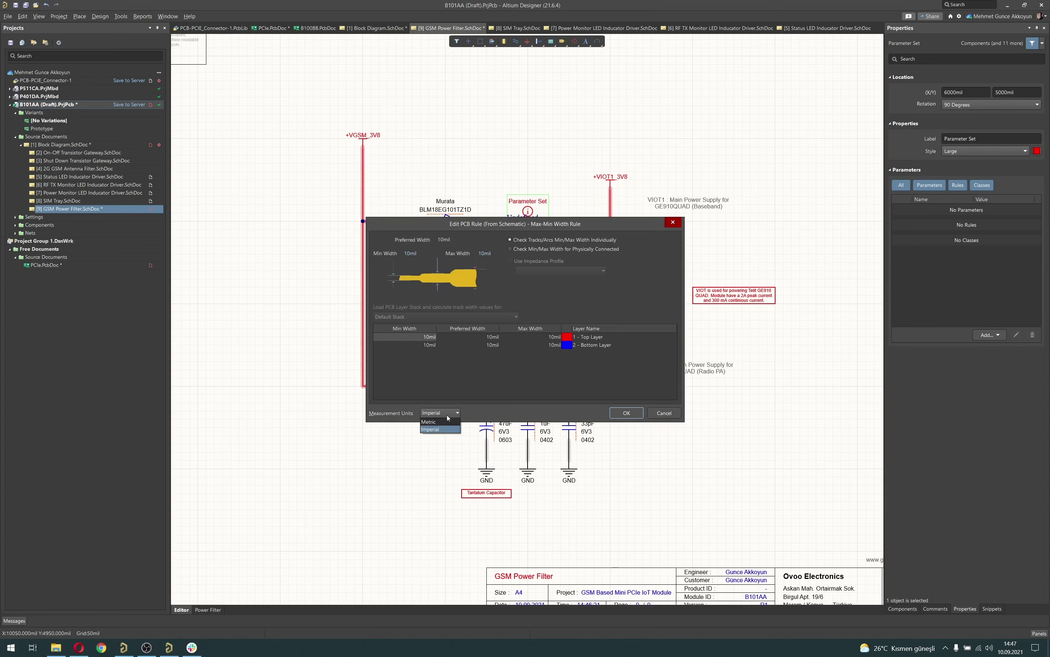
click(445, 426)
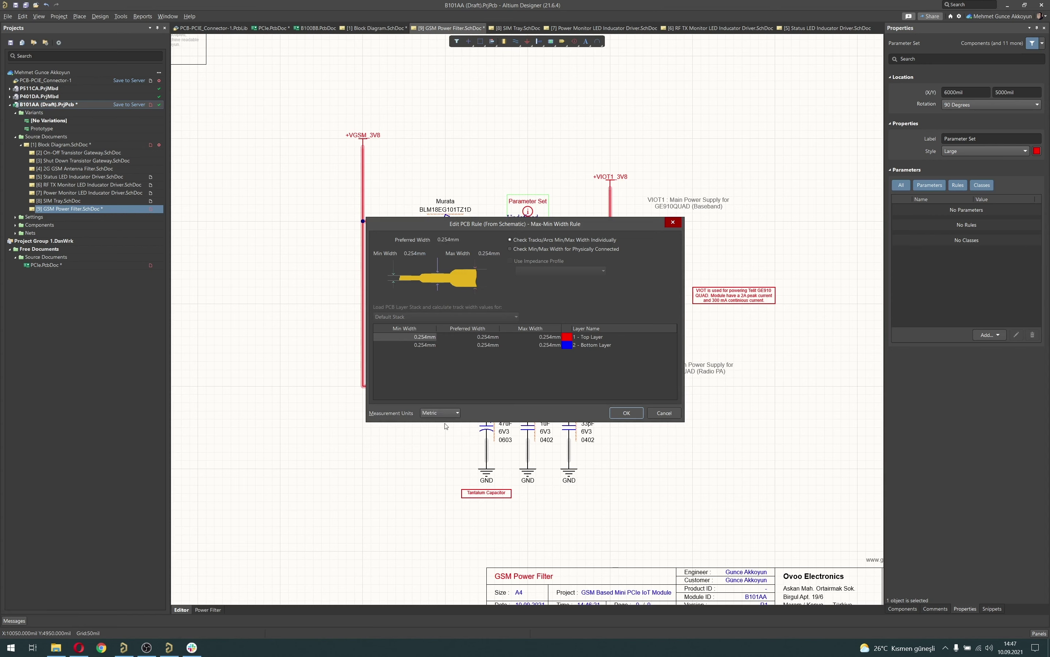
- Set the rule's minimum width to 1.02 mm, maximum to 1.5 mm and preferred width to 1.02 mm, and accept the rule
double_click(419, 252)
text(1.02)
key(Tab)
text(1.5)
key(Tab)
double_click(447, 240)
text(1.02)
key(Tab)
click(439, 378)
click(626, 412)
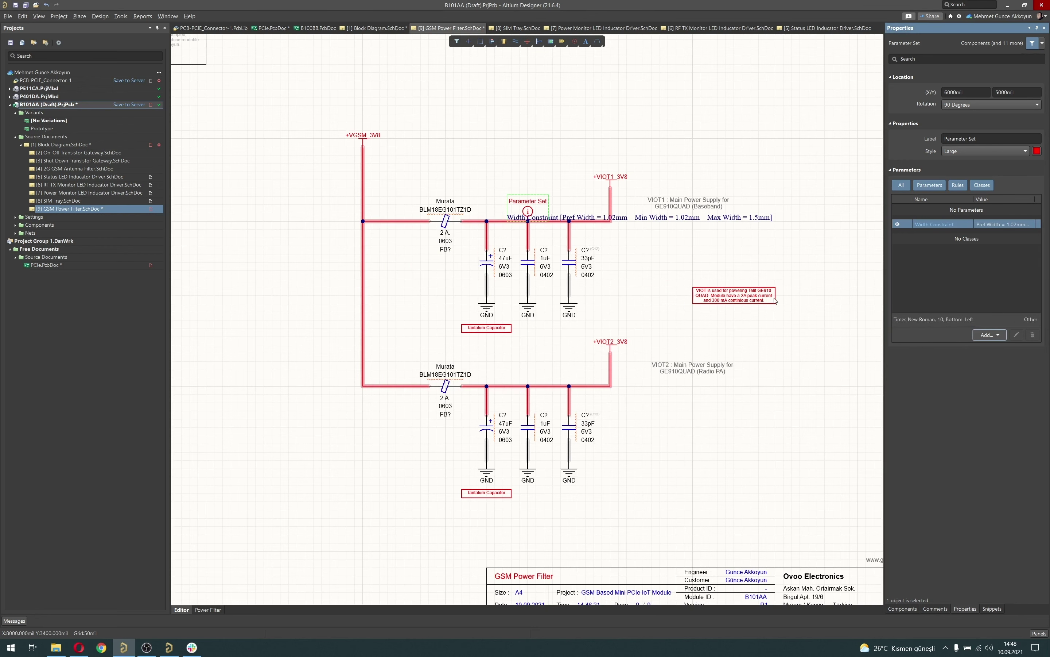
- Label the Parameter Set directive "Track Width"
click(993, 142)
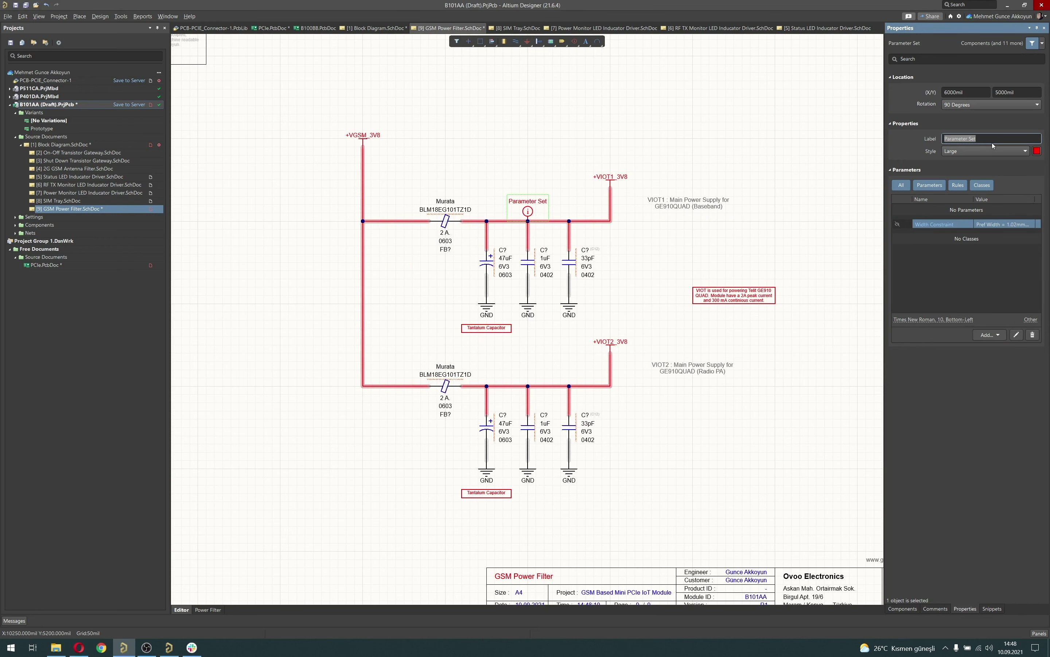
text(Track Width)
key(Return)
- Place Track Width directive copies above the lower 1uF capacitor and at the junction on the vertical +VGSM_3V8 wire, and save the sheet
ctrl+scroll(482, 182, up, 4)
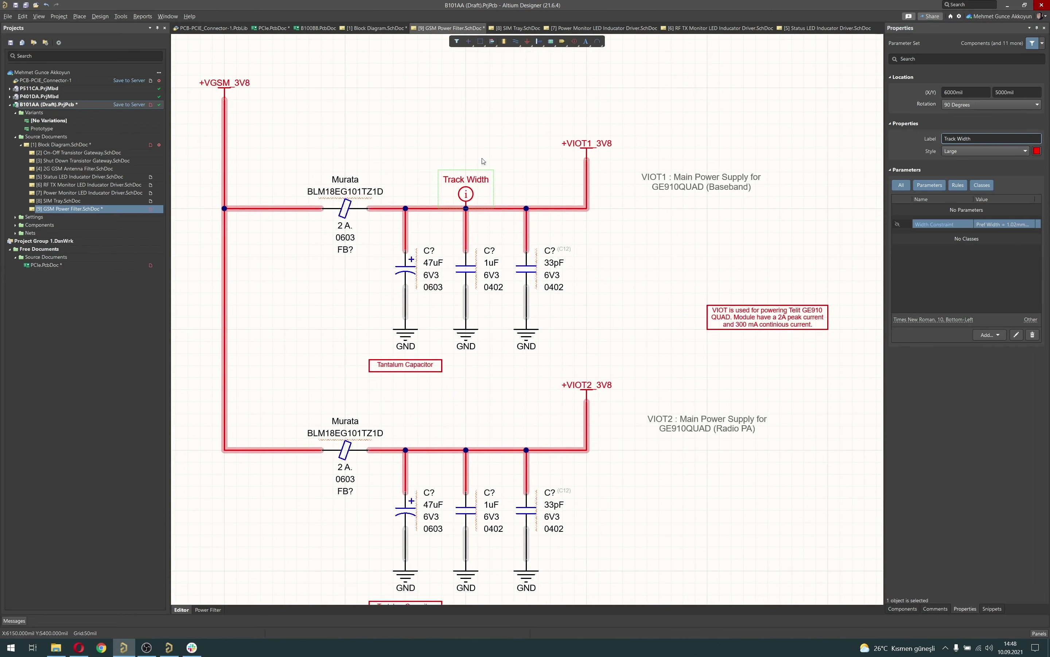
key(ctrl+v)
click(466, 450)
right_drag(308, 329, 474, 402)
key(ctrl+v)
click(384, 282)
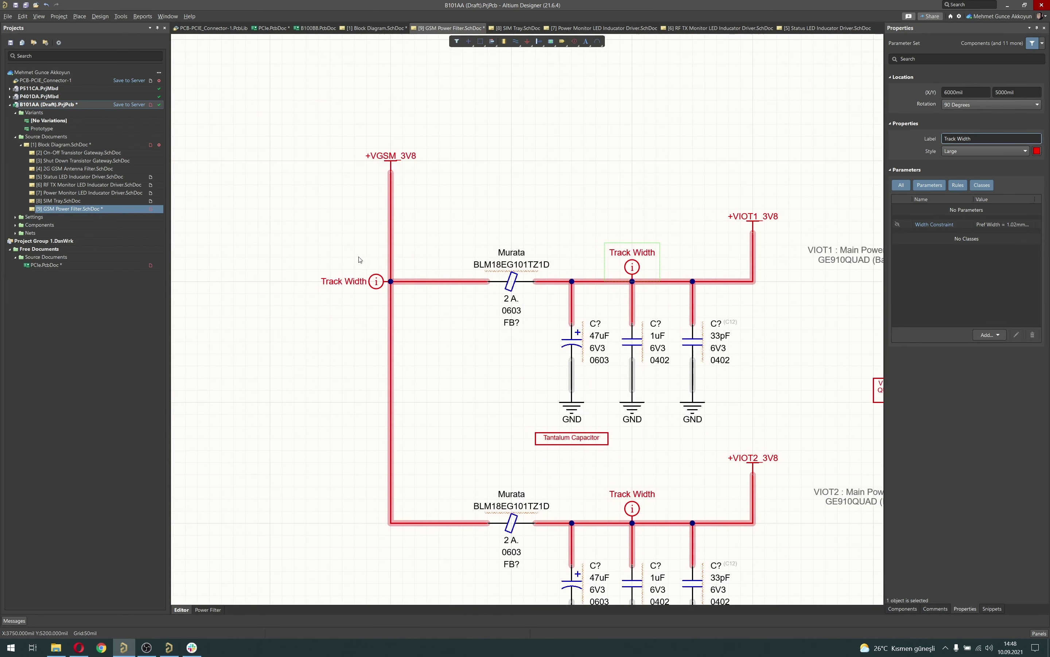
ctrl+scroll(521, 292, down, 5)
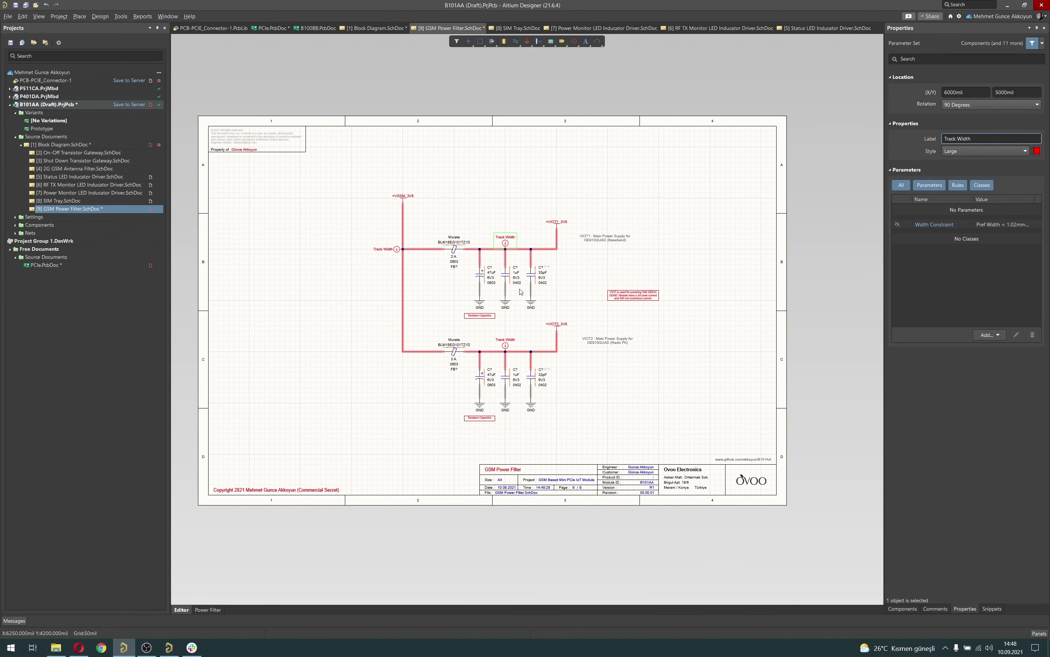
key(ctrl+s)
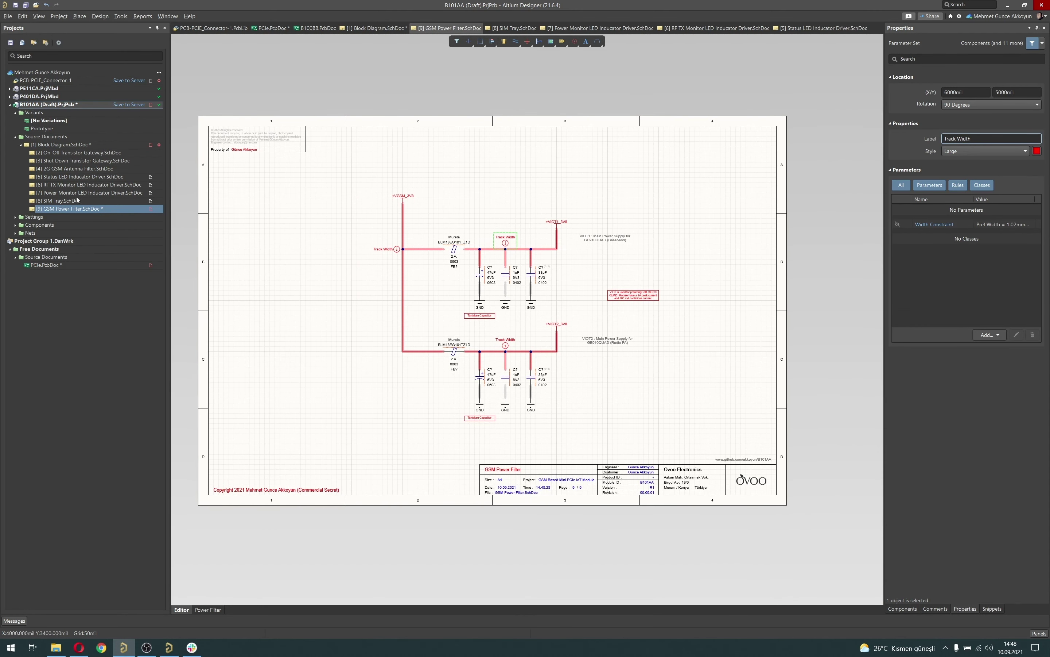
- Copy the title text frame from the SIM Tray sheet and place it above the circuit on the GSM Power Filter sheet
double_click(60, 201)
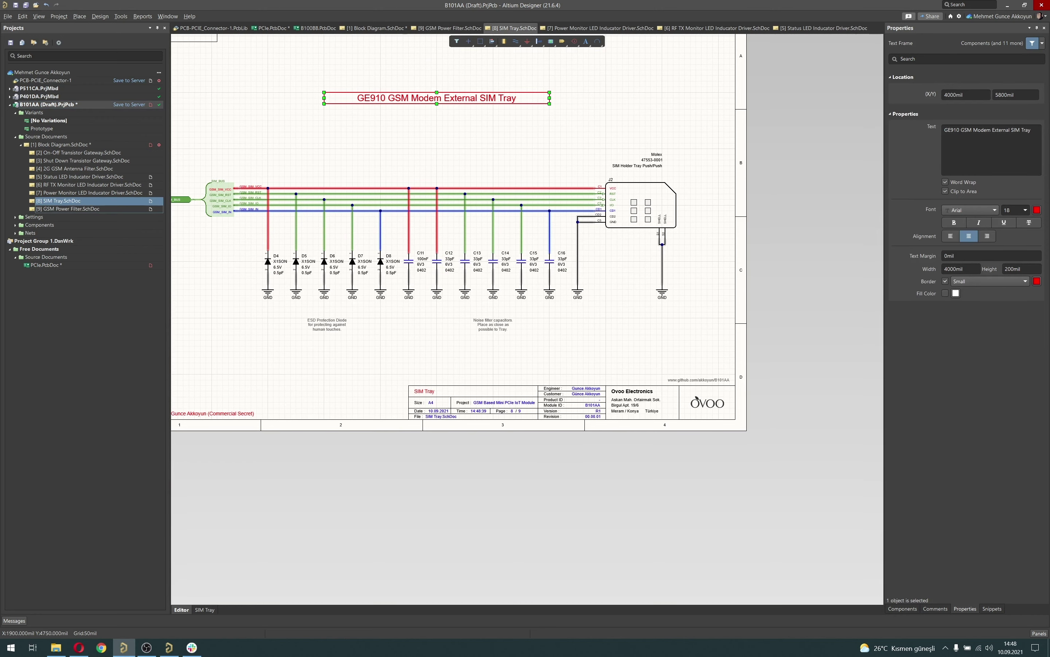
double_click(68, 209)
right_drag(526, 217, 530, 231)
key(ctrl+v)
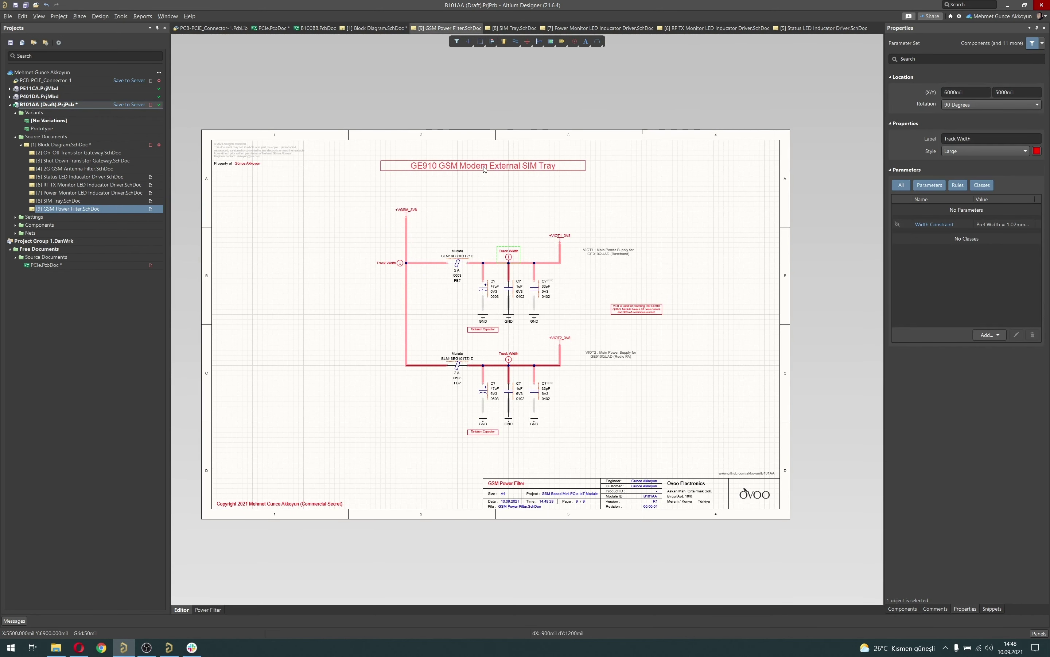
click(484, 169)
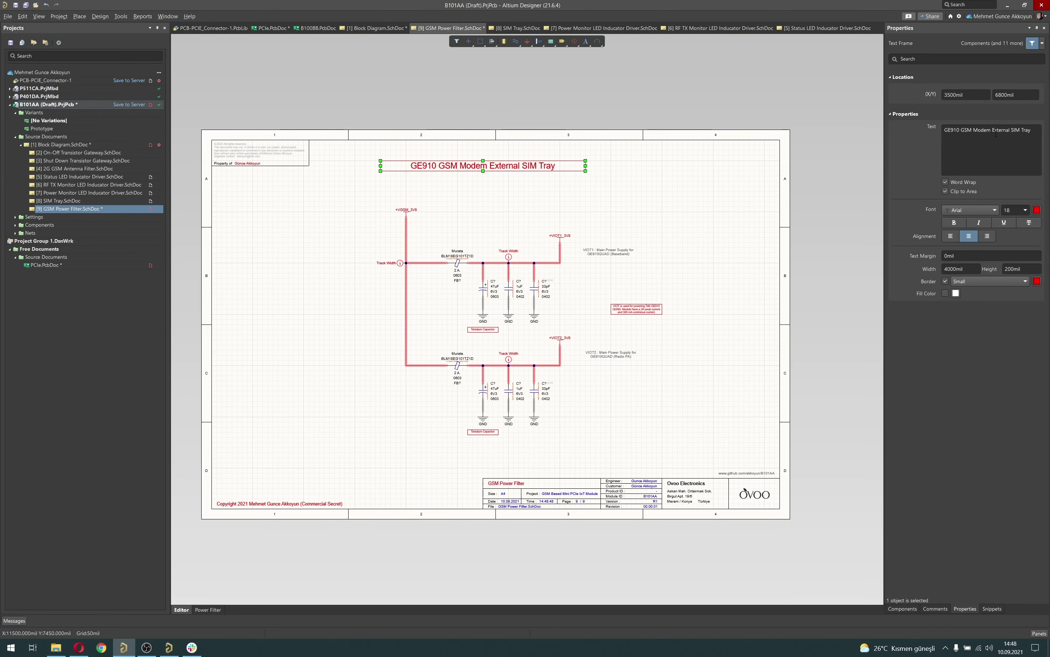
- Change the pasted title's text to "GE910 GSM Modem Power Filter"
click(1022, 133)
text(Power)
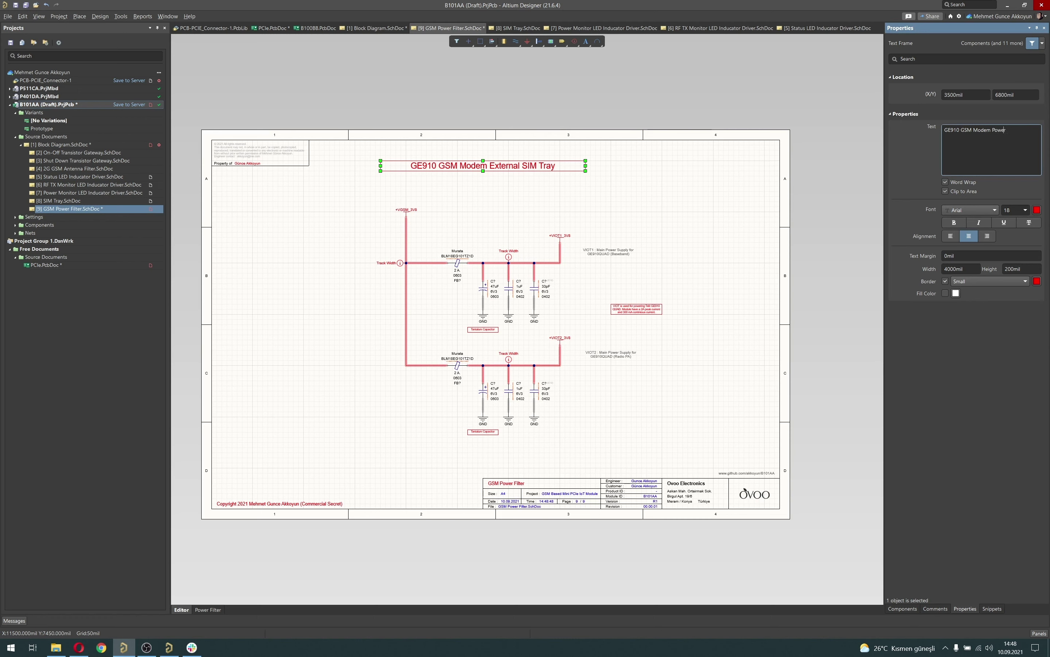
text( Filter)
key(Return)
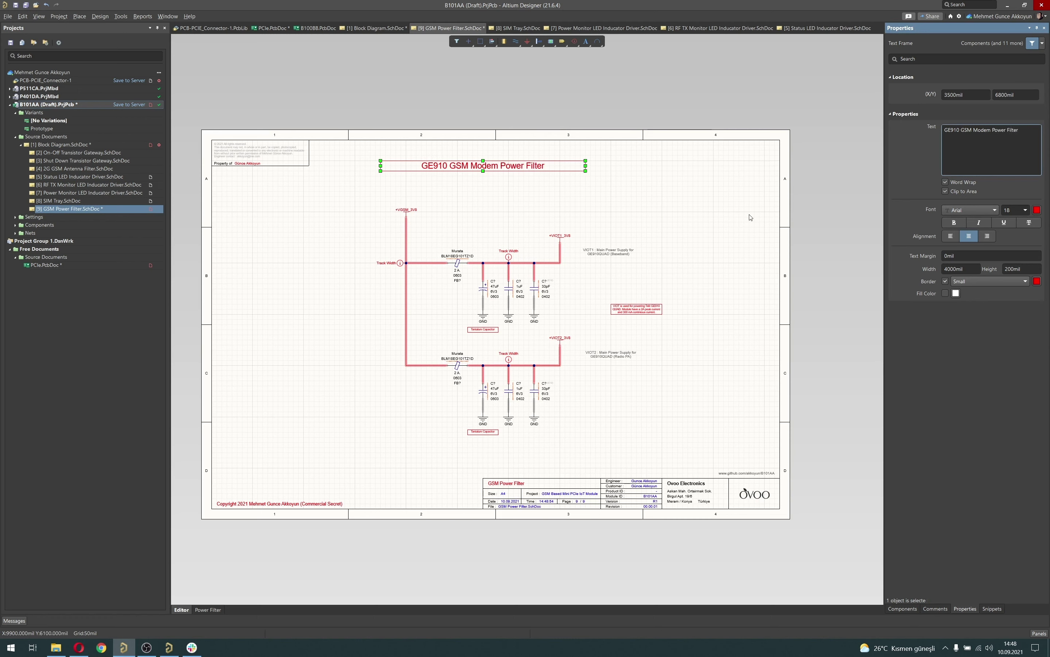
click(675, 230)
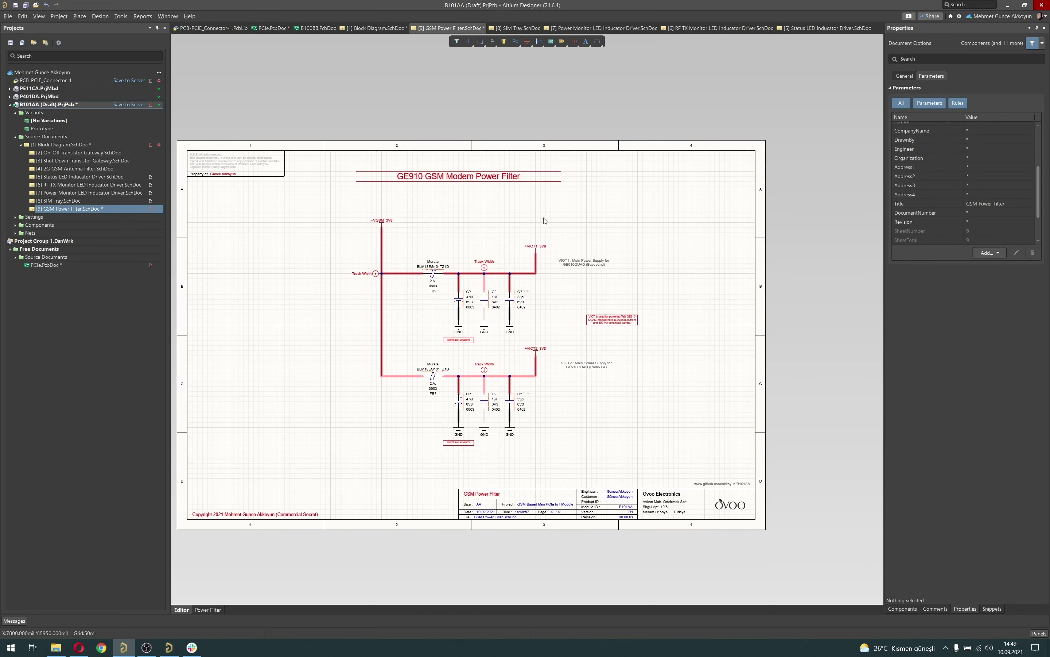
- Automatically annotate the unassigned component designators, accept the designator changes and save the GSM Power Filter sheet
click(120, 17)
mouse_move(183, 105)
click(281, 136)
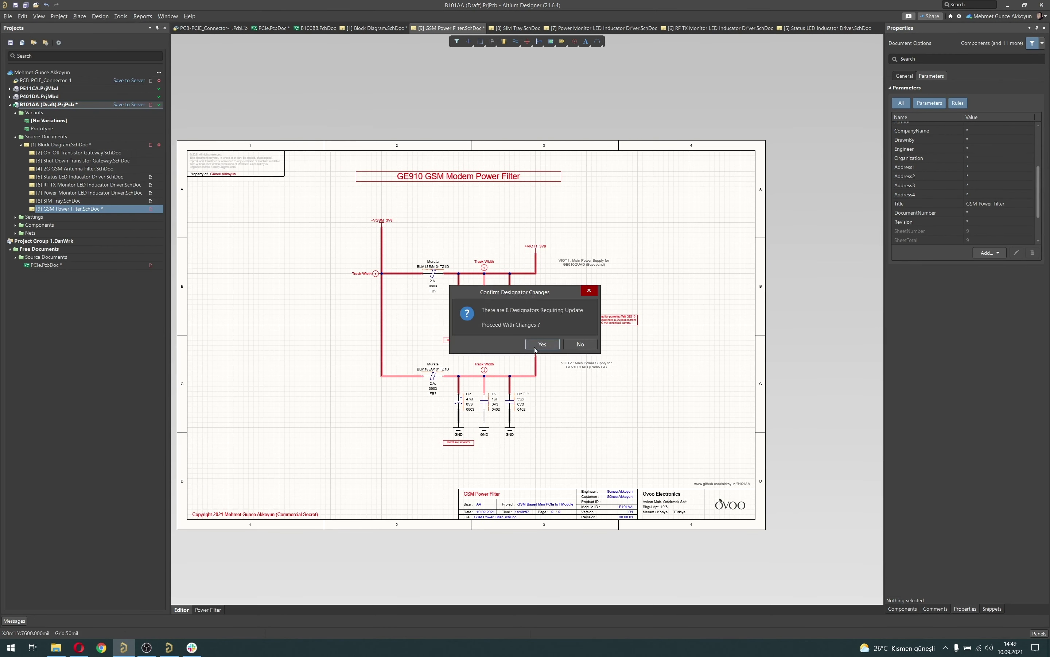
click(535, 340)
ctrl+scroll(406, 307, up, 4)
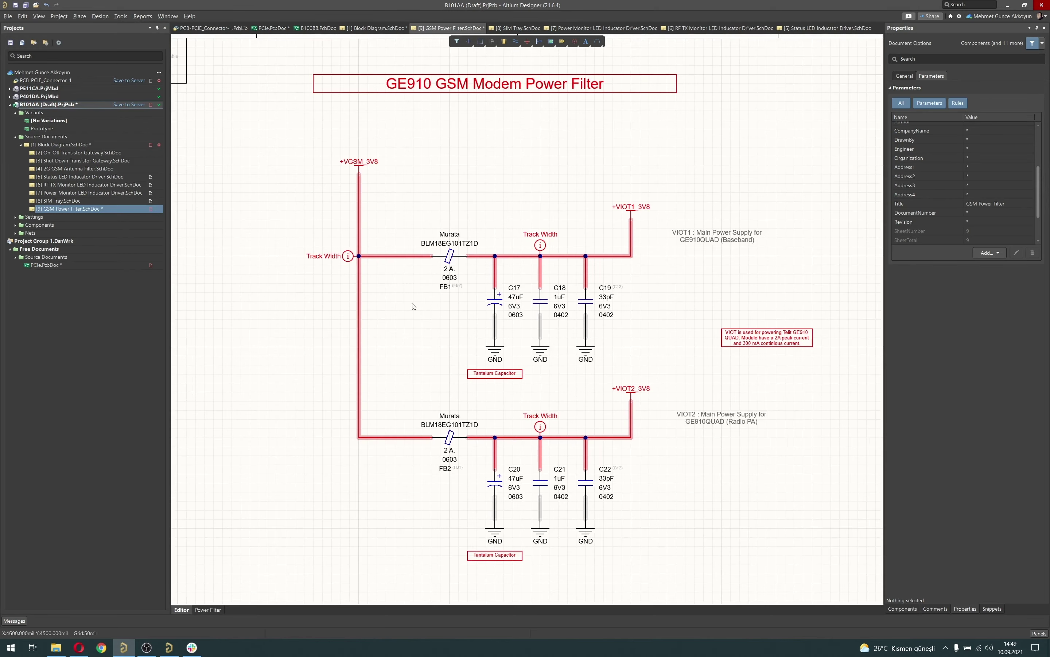
ctrl+scroll(417, 304, down, 3)
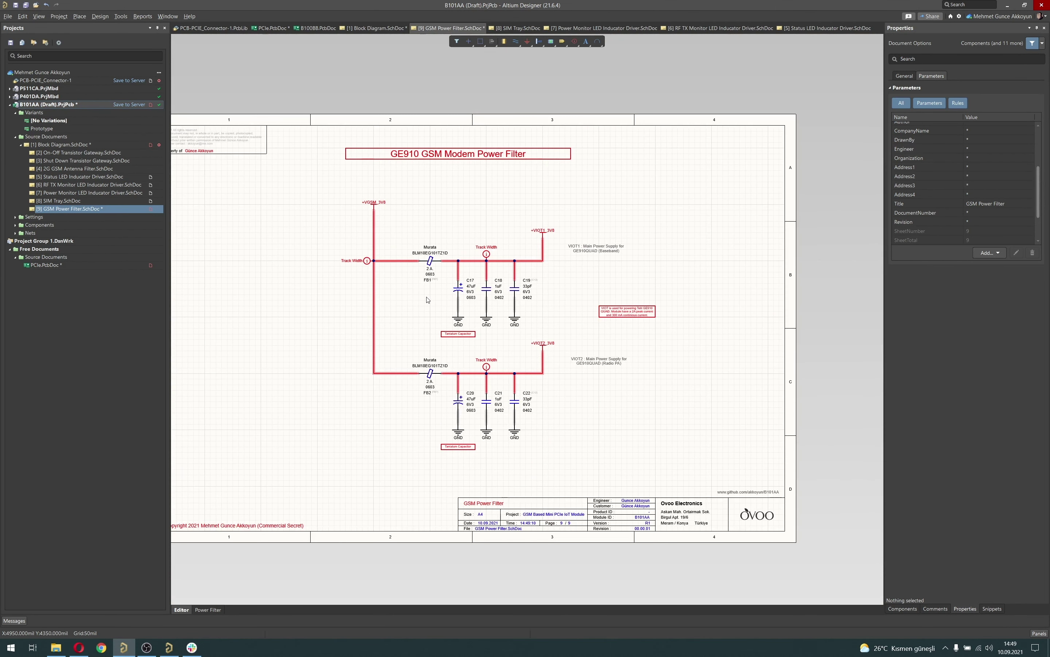
key(ctrl+s)
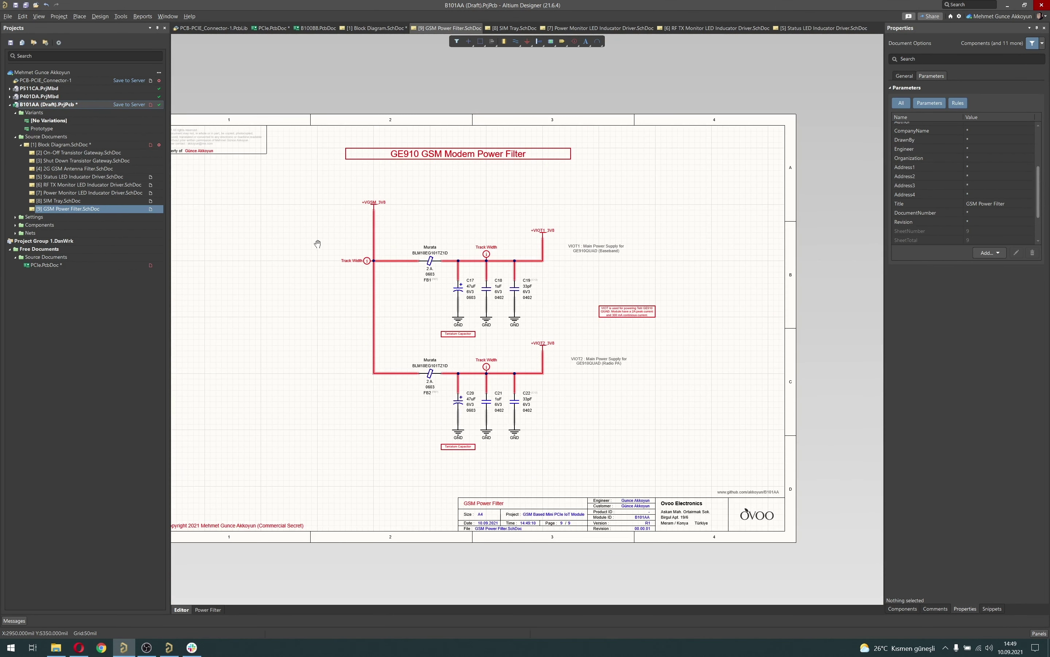
right_drag(318, 244, 361, 246)
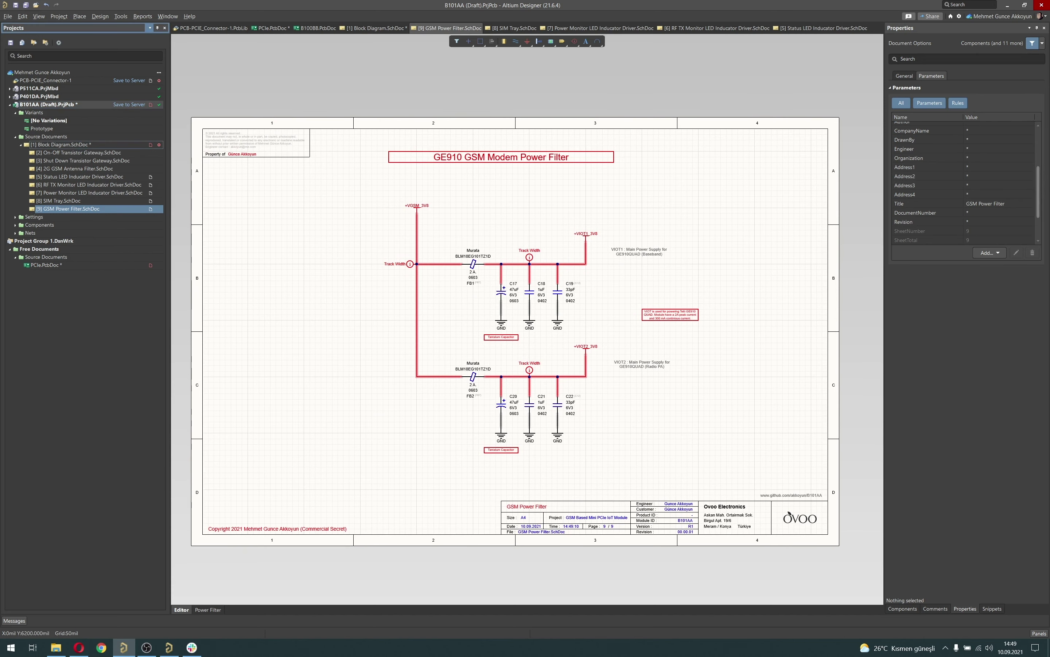
- Open the Block Diagram sheet, save it and deselect the Power Filter block
click(61, 144)
key(ctrl+s)
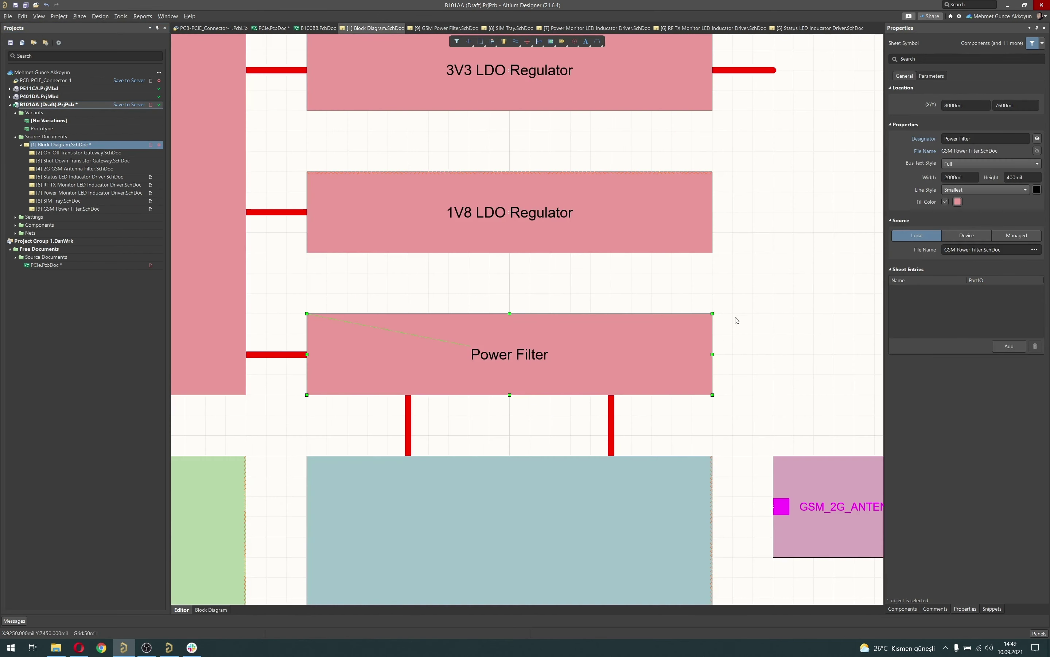
right_drag(758, 303, 665, 257)
ctrl+scroll(741, 327, down, 2)
ctrl+scroll(645, 266, down, 2)
click(642, 334)
ctrl+scroll(678, 293, down, 2)
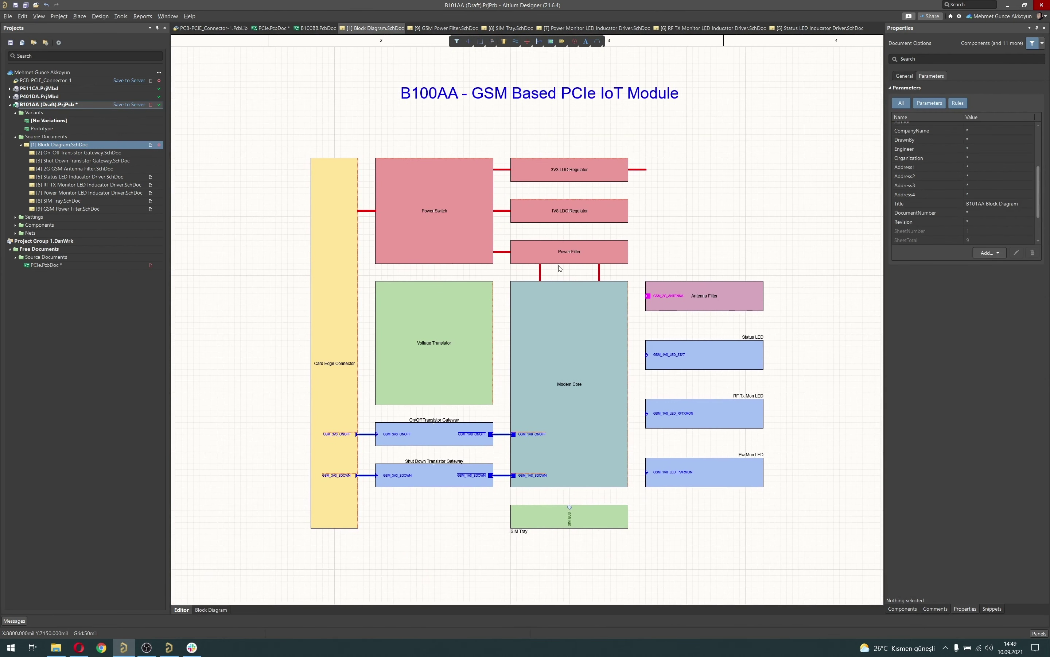
- Place a text string between the two red lines connecting the Power Filter and Modem Core blocks
ctrl+scroll(560, 268, up, 3)
key(p)
key(t)
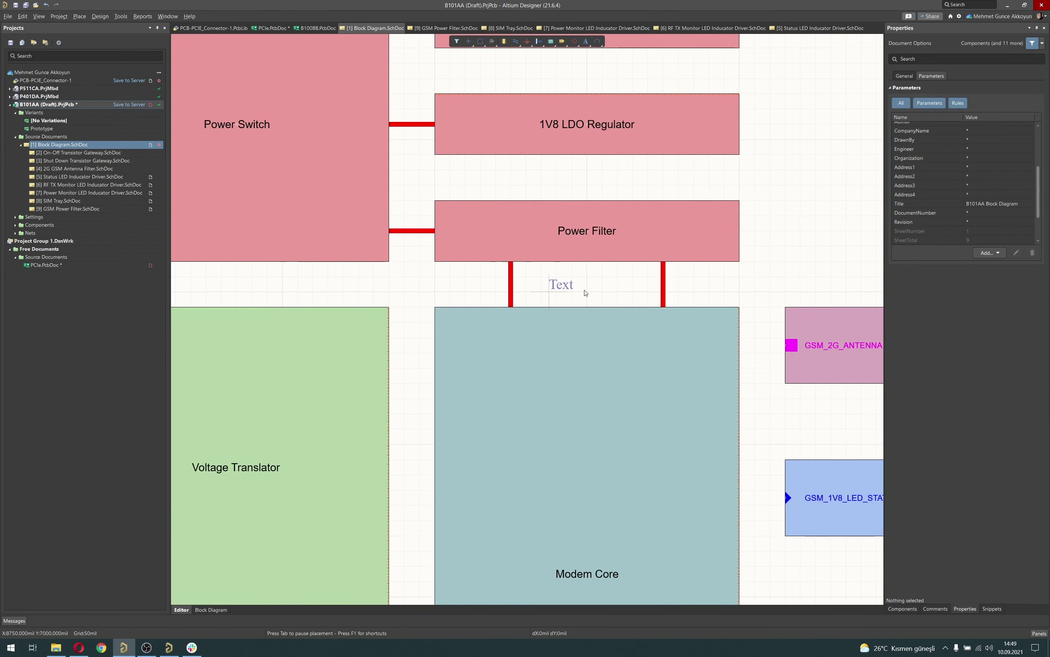
click(585, 292)
key(Escape)
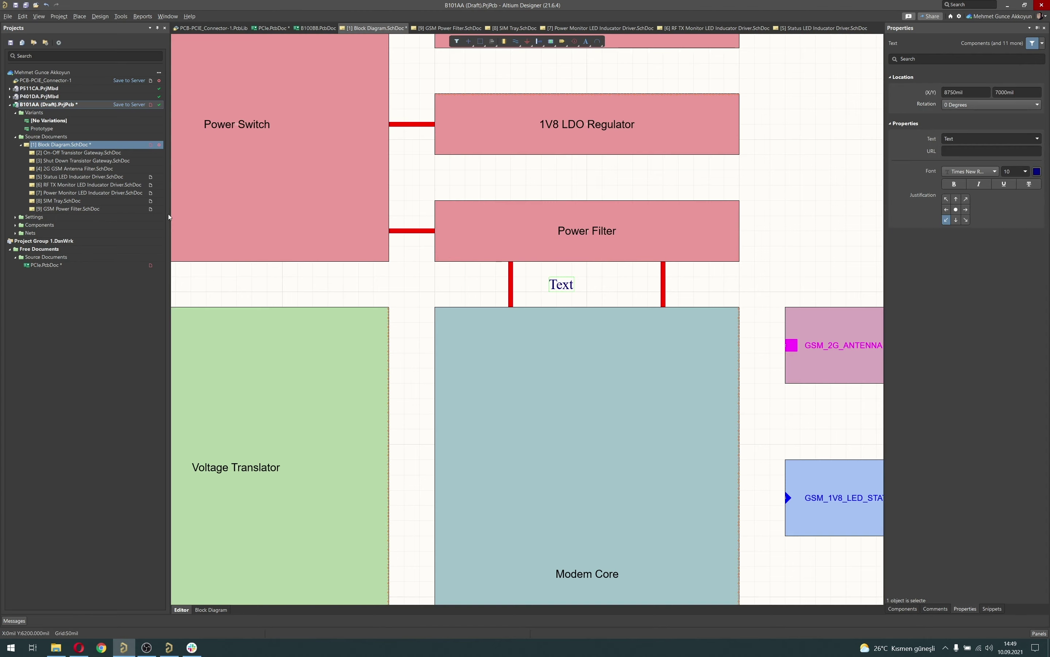
- Look up the upper output port's name on the GSM Power Filter sheet and set the block diagram text to "+VIOT1_3V8"
click(102, 210)
click(595, 236)
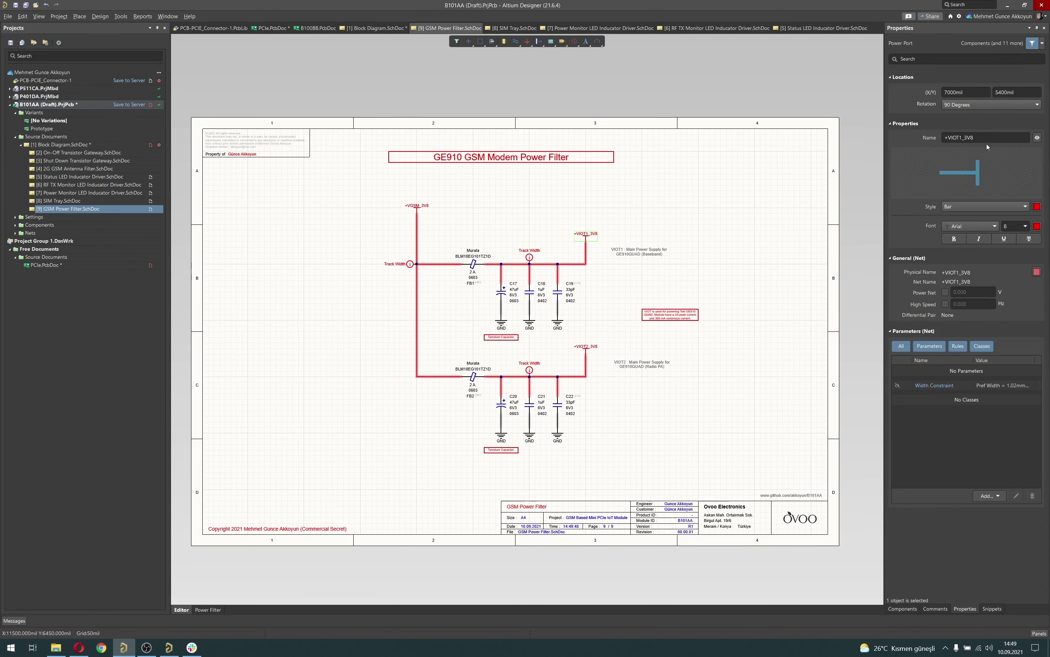
click(82, 144)
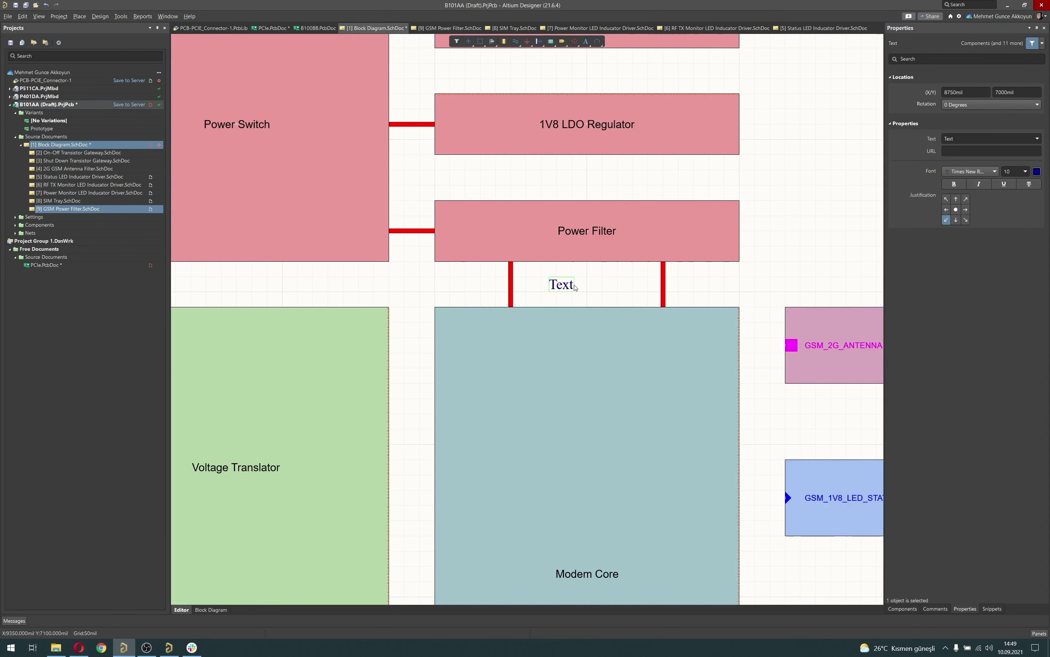
click(982, 139)
text(+VIOT1_3V8)
key(Return)
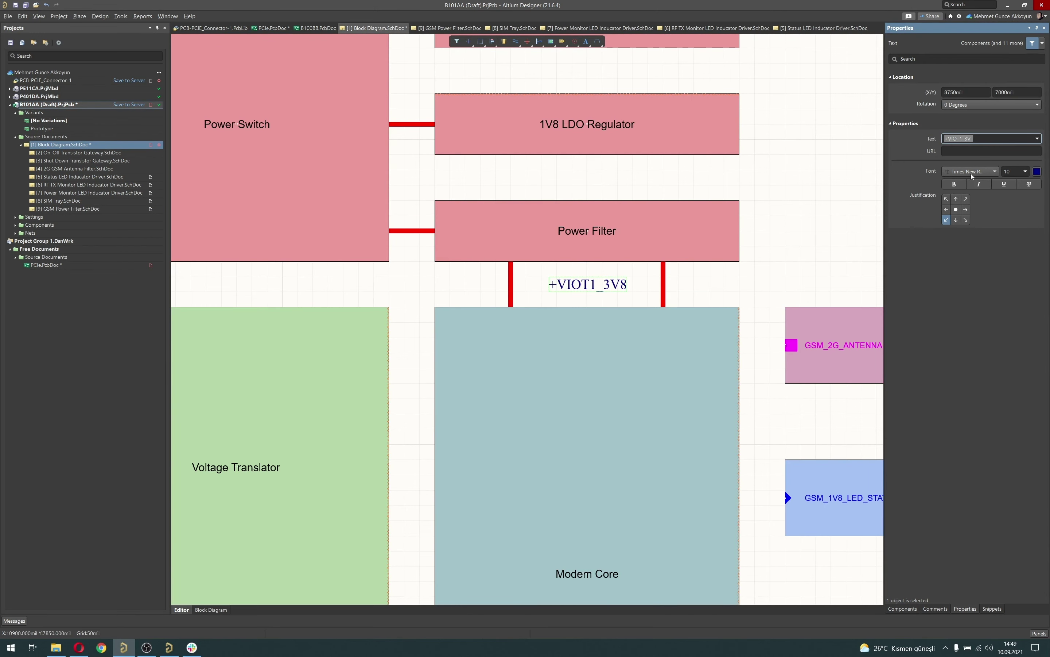
- Format the +VIOT1_3V8 text as red Arial, size 6, with middle-left justification
click(971, 174)
click(967, 180)
click(1025, 171)
click(1020, 182)
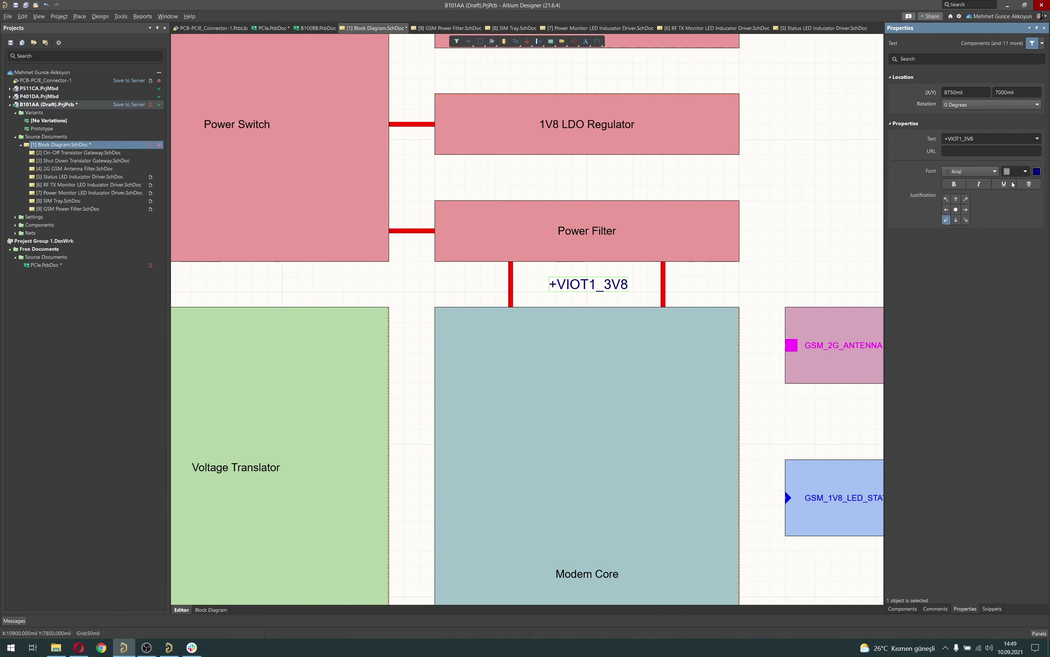
click(1036, 171)
click(959, 189)
click(946, 210)
- Move the +VIOT1_3V8 label beside the first Power Filter output line and place a copy beside the second line
ctrl+scroll(523, 292, up, 2)
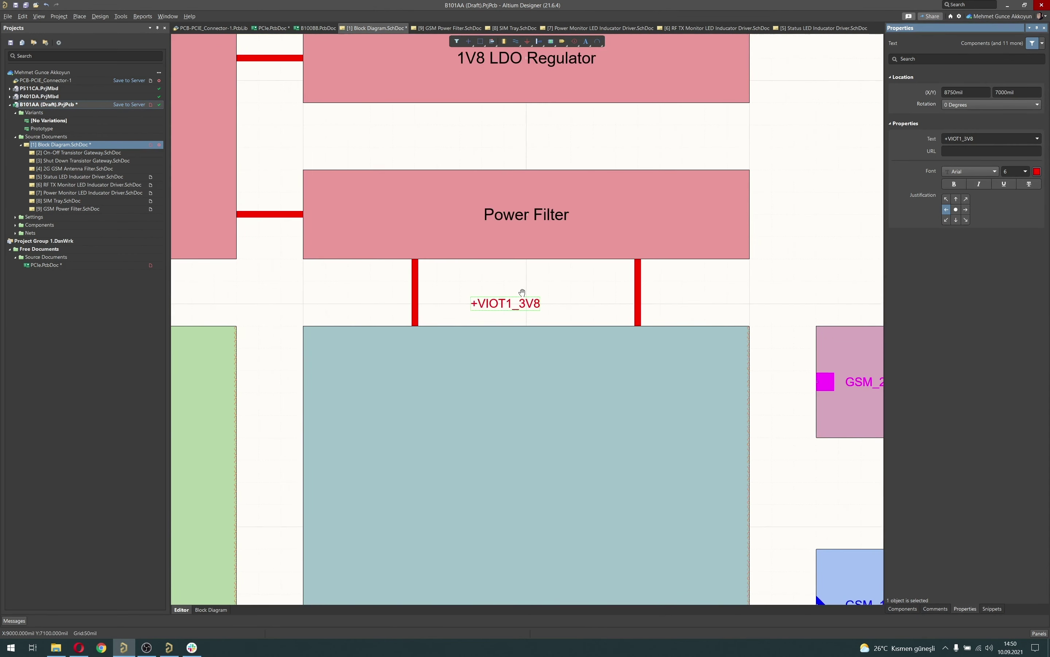
drag(522, 292, 478, 282)
right_drag(546, 297, 470, 288)
key(ctrl+c)
key(ctrl+v)
click(627, 286)
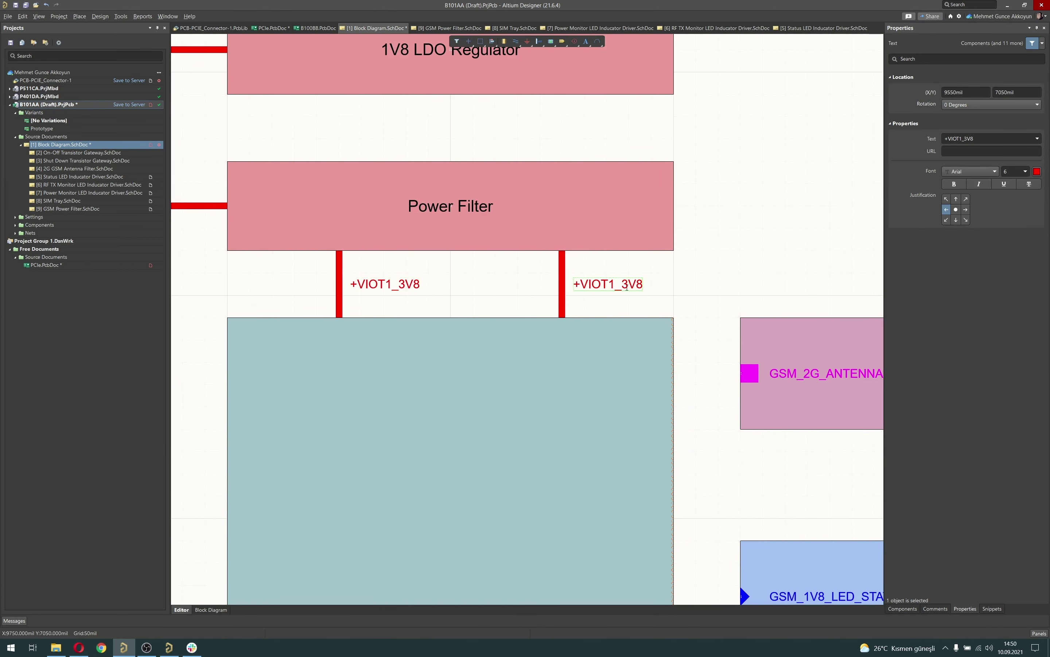
- Change the label beside the second Power Filter output line to "+VIOT2_3V8"
click(962, 138)
key(BackSpace)
text(2)
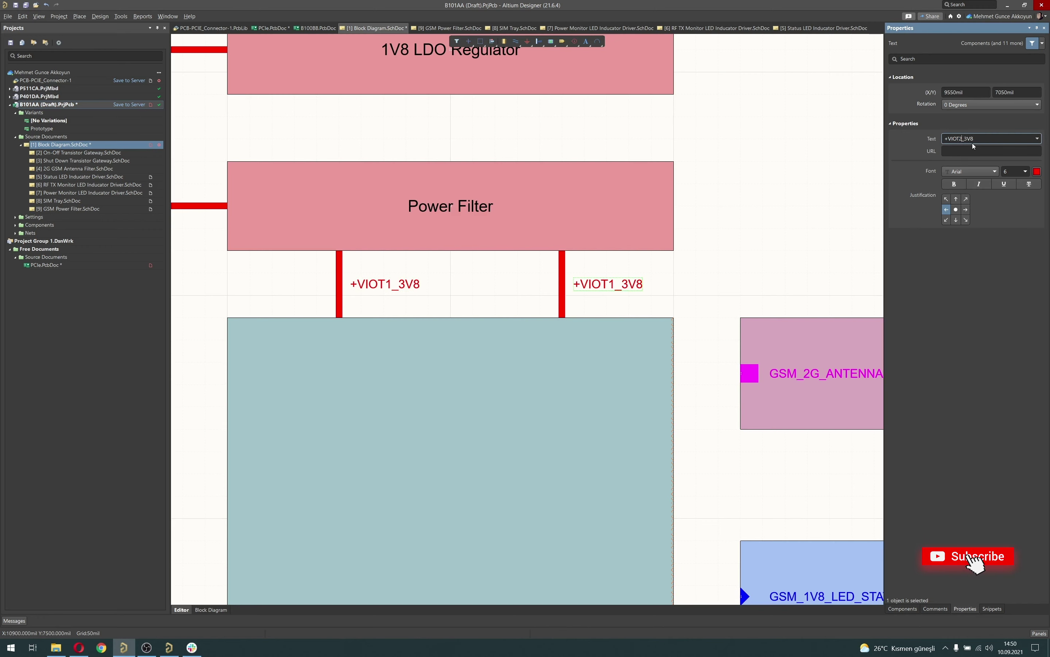
key(Return)
click(700, 241)
- Place a copy of the +VIOT1_3V8 label on the line between the Power Switch and Power Filter blocks
ctrl+scroll(704, 237, down, 3)
right_drag(487, 225, 539, 218)
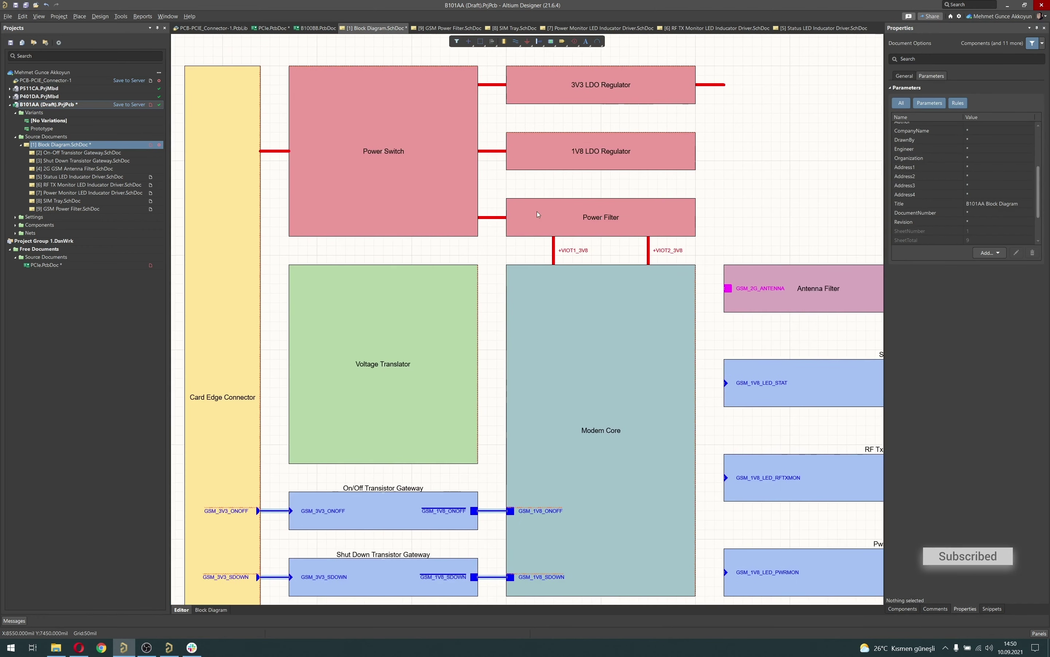
ctrl+scroll(521, 215, up, 2)
key(ctrl+v)
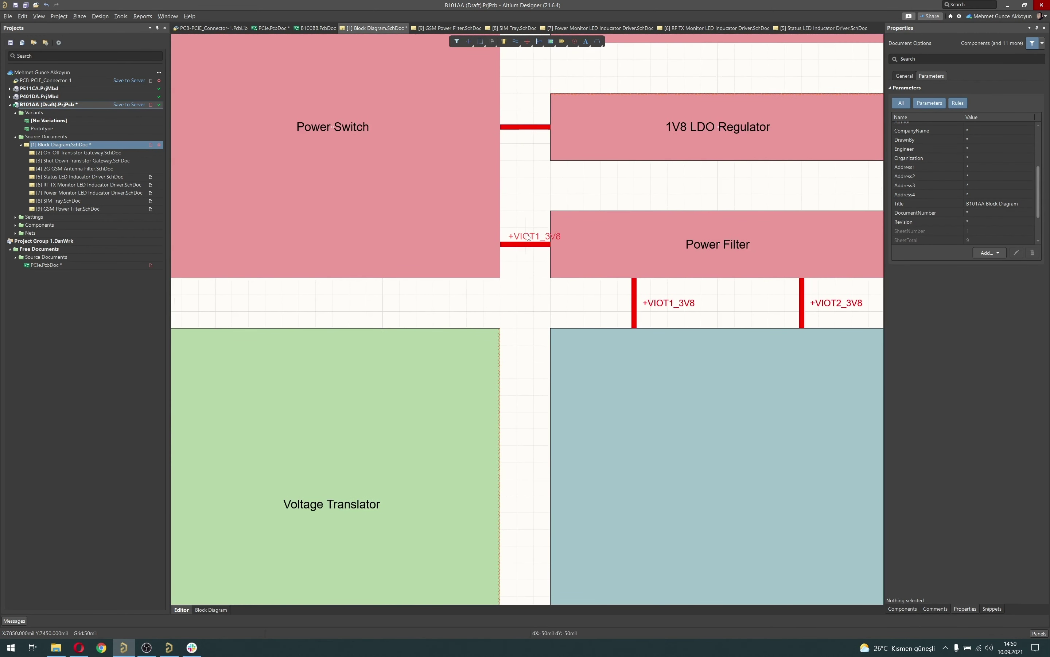
key(Escape)
- Look up the supply input port's name on the GSM Power Filter sheet and set the Power Filter input label to "+VGSM_3V8"
double_click(95, 208)
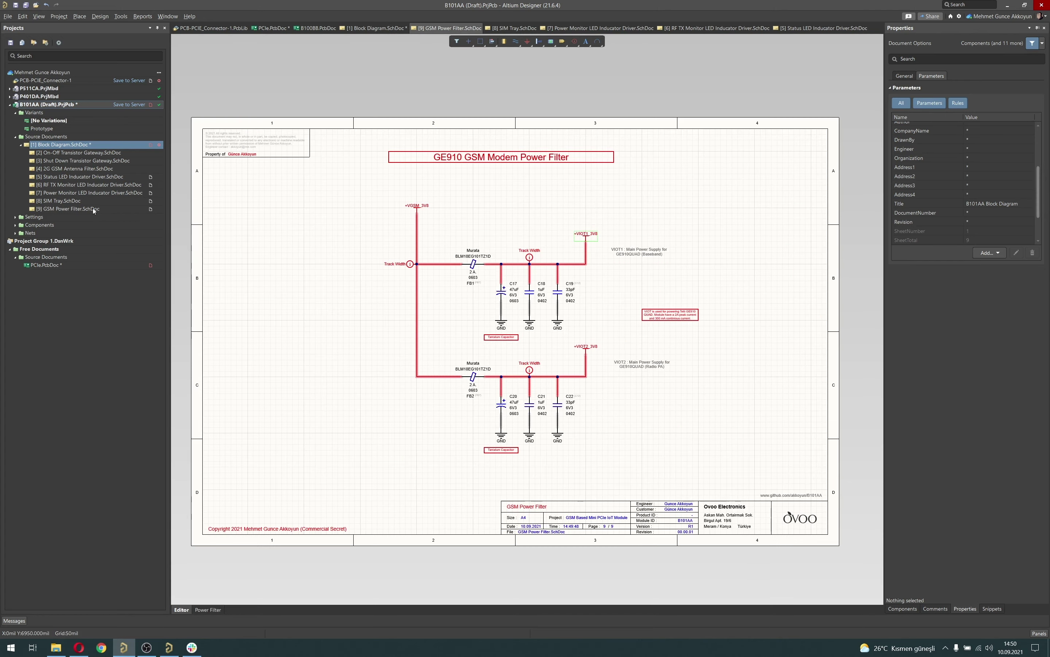
double_click(73, 145)
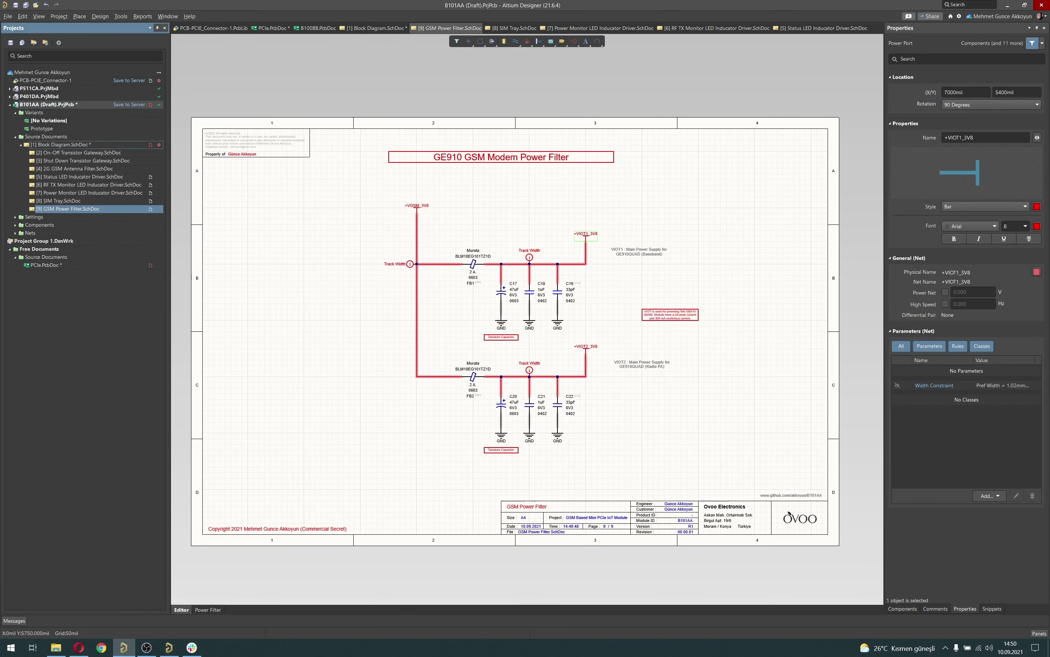
click(521, 237)
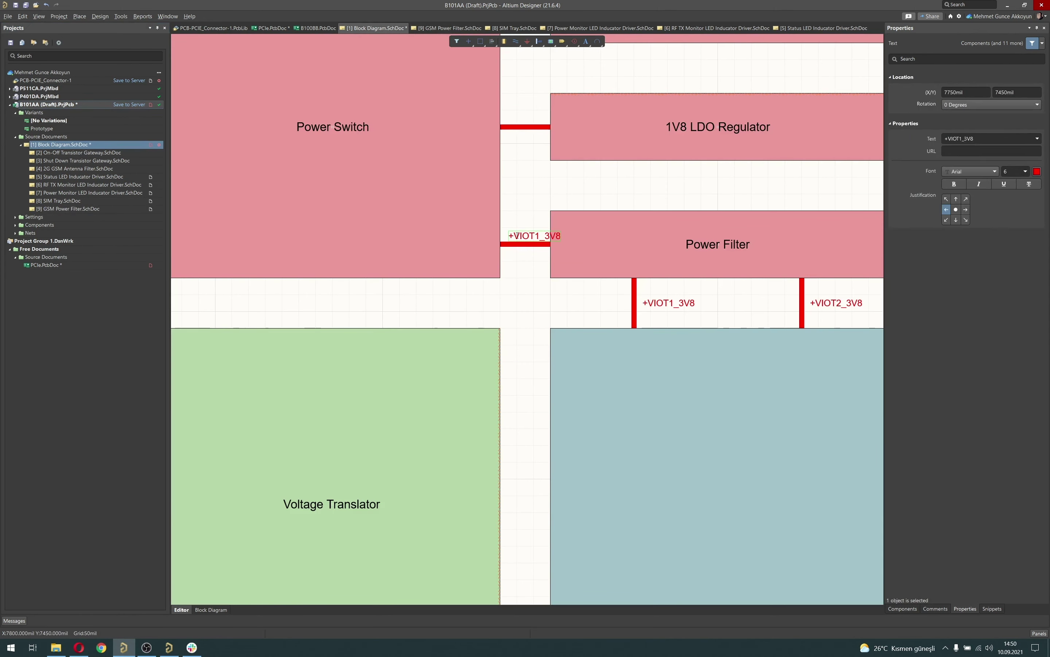
click(994, 138)
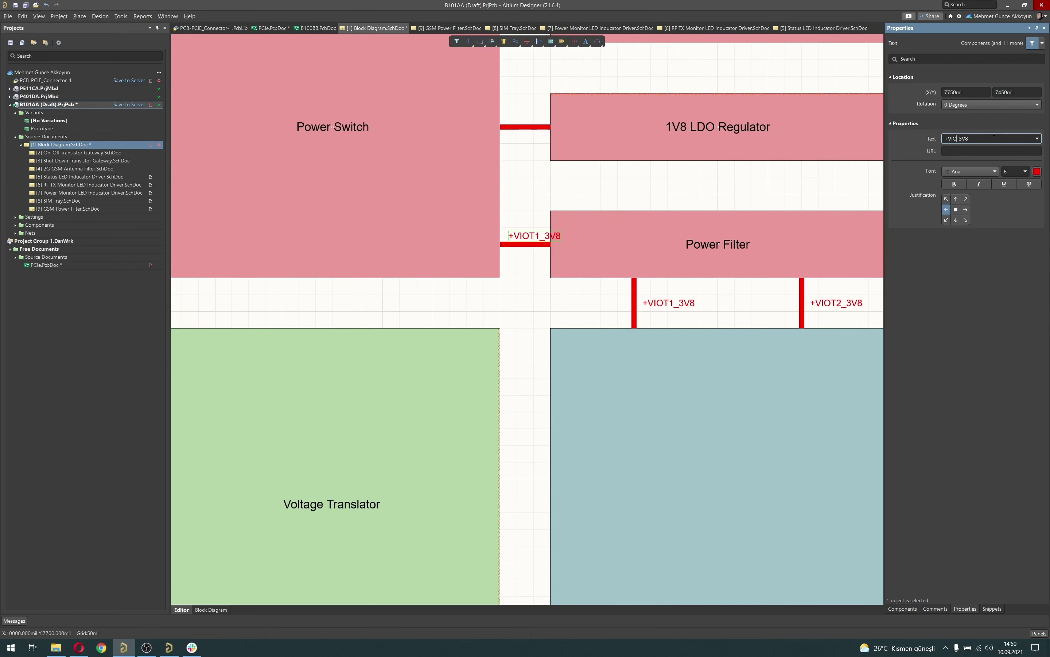
key(Return)
- Rotate the +VGSM_3V8 label to 90 degrees and move it just above the Power Filter's input line
right_drag(556, 216, 481, 264)
key(space)
drag(431, 295, 424, 271)
- Place copies of the vertical +VGSM_3V8 label above the input lines of the 1V8 and 3V3 LDO Regulator blocks
right_drag(466, 257, 462, 331)
key(ctrl+c)
key(ctrl+v)
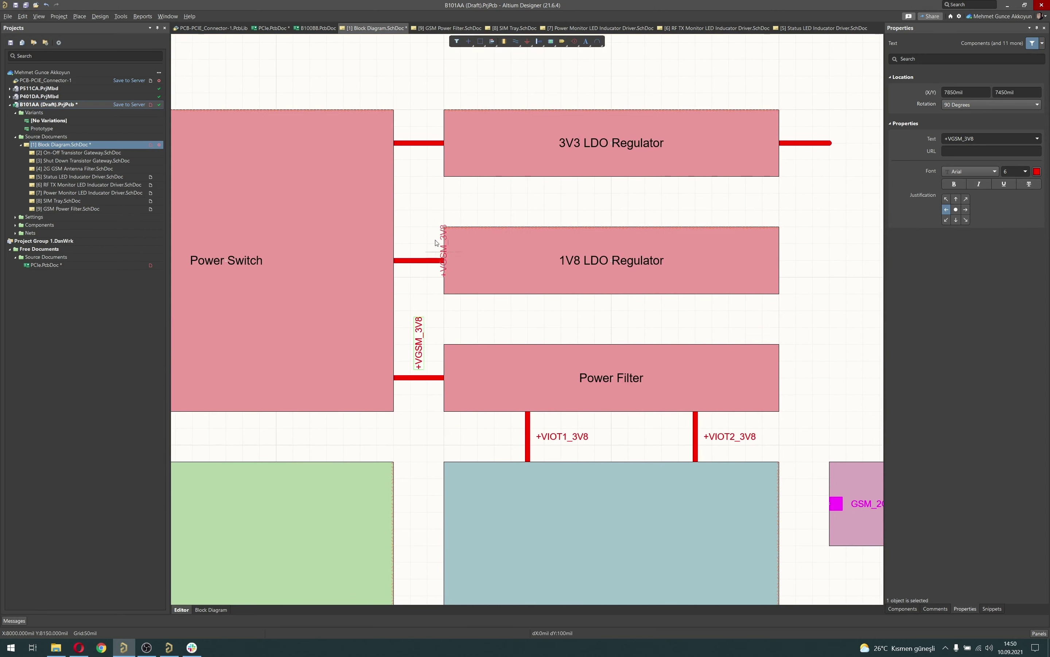
click(419, 226)
right_drag(432, 196, 413, 221)
key(ctrl+v)
click(402, 135)
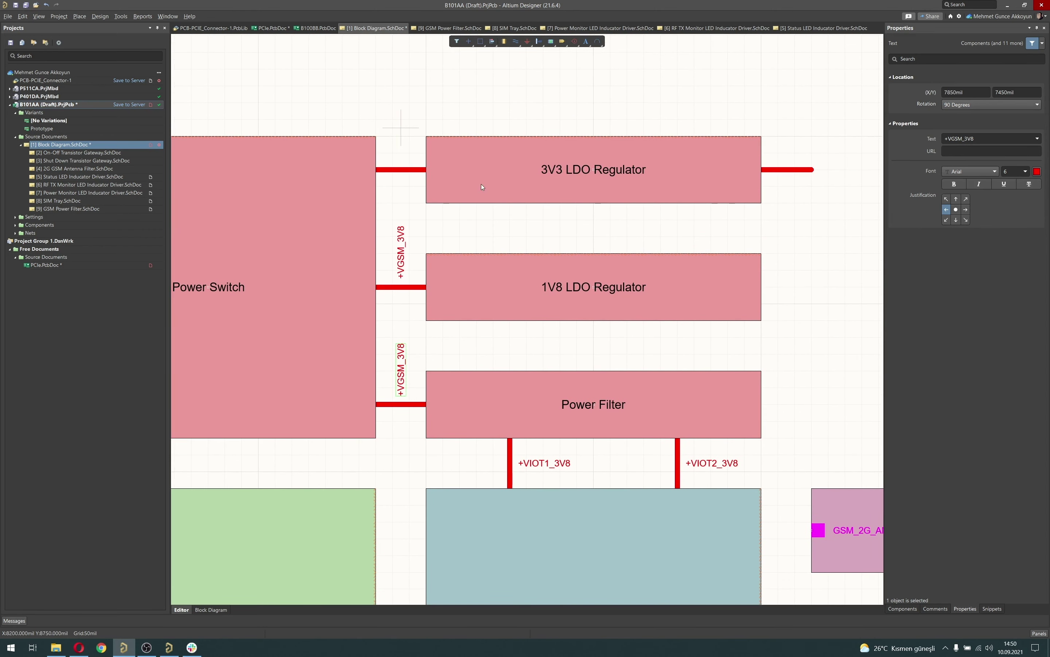
- Place a horizontal copy of the +VGSM_3V8 label at the end of the 3V3 LDO Regulator's output line
ctrl+scroll(600, 187, down, 1)
right_drag(756, 176, 634, 221)
ctrl+scroll(589, 213, up, 1)
key(ctrl+v)
key(space)
click(610, 206)
- Copy the 3V3 LDO Regulator's output line together with its label to the output side of the 1V8 LDO Regulator block
drag(713, 178, 616, 223)
key(ctrl+c)
key(ctrl+v)
click(634, 315)
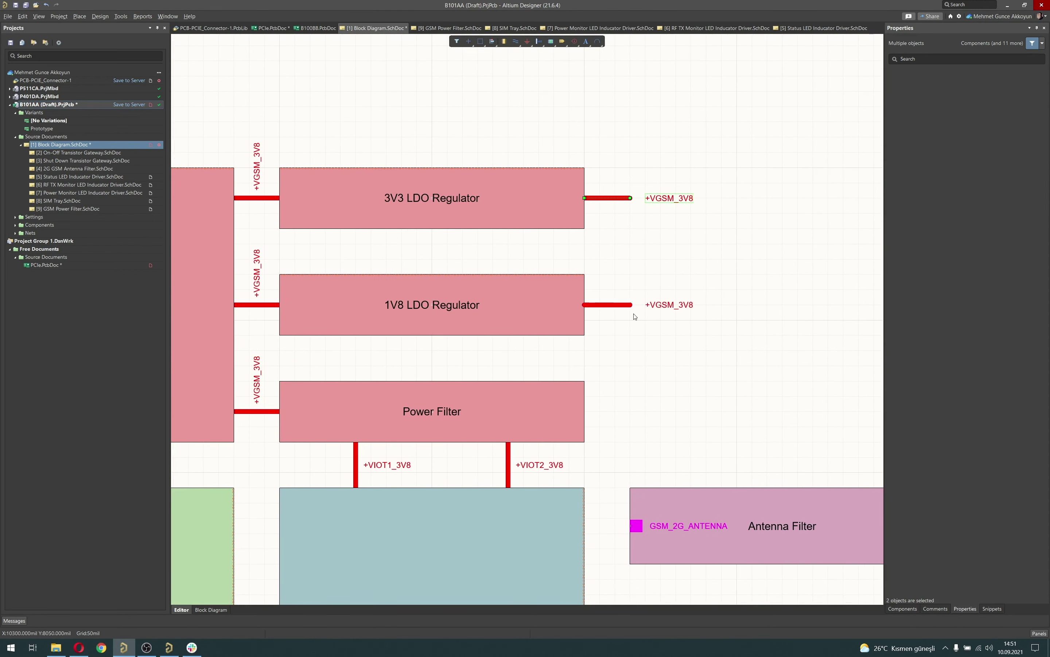
- Send the 1V8 LDO Regulator's output line behind its block
click(968, 4)
text(send)
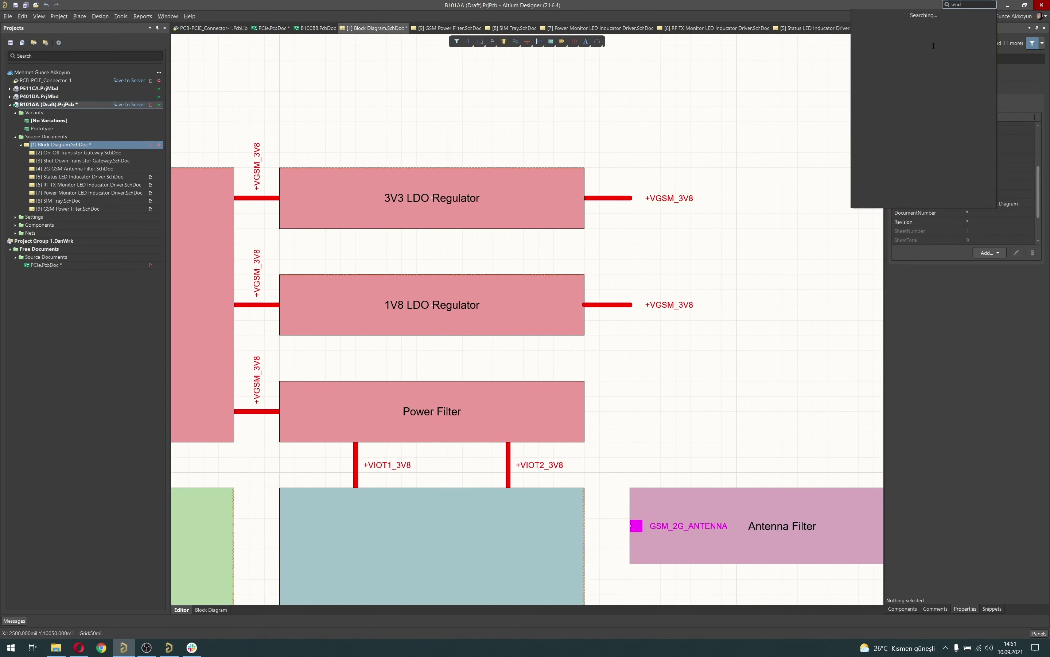
click(934, 45)
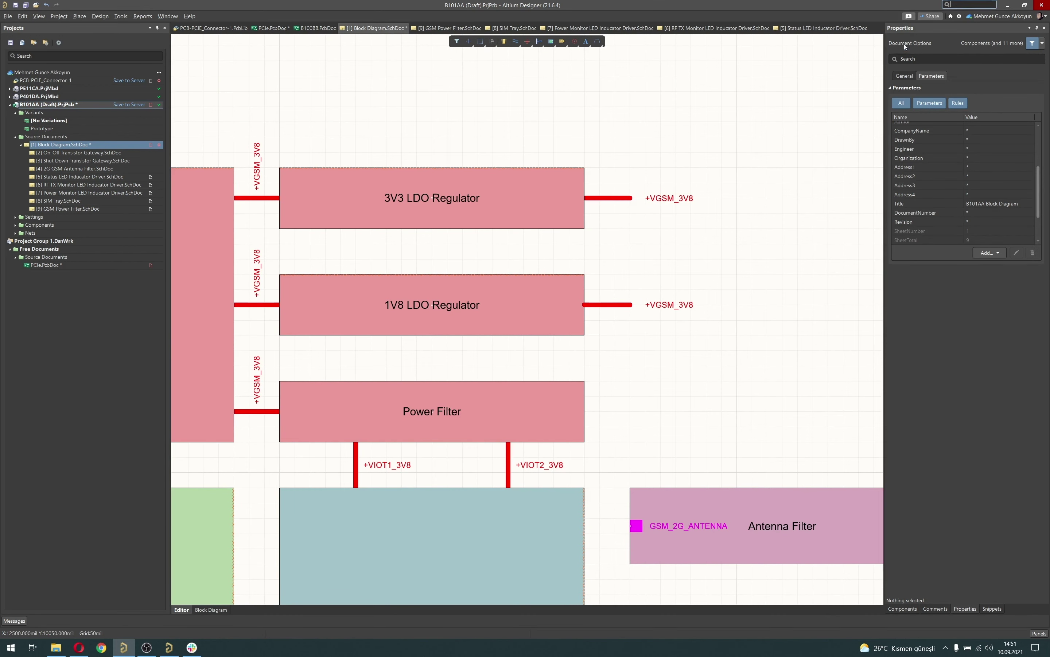
click(617, 306)
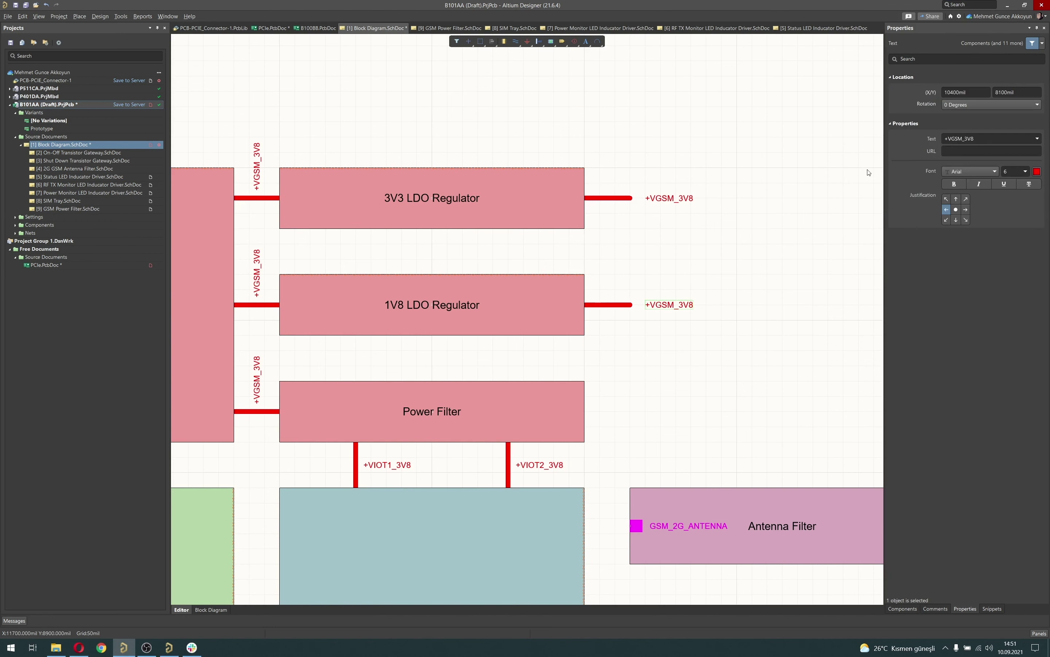
- Set the 1V8 LDO Regulator's output label to "+1V8" and the 3V3 LDO Regulator's output label to "+3V3"
click(986, 137)
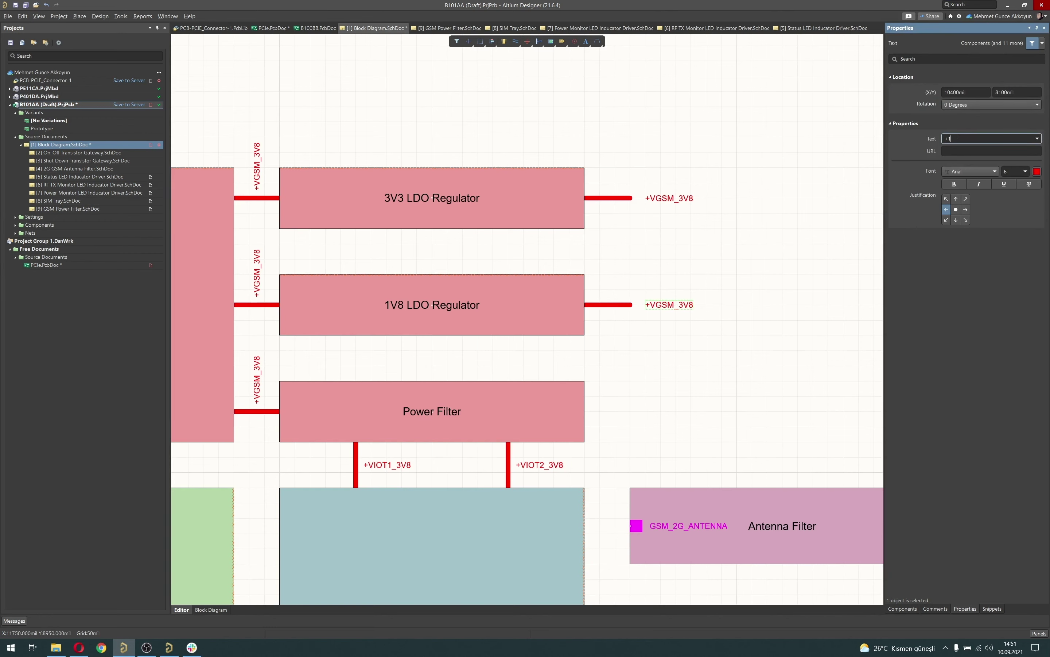
key(Return)
click(665, 200)
click(997, 140)
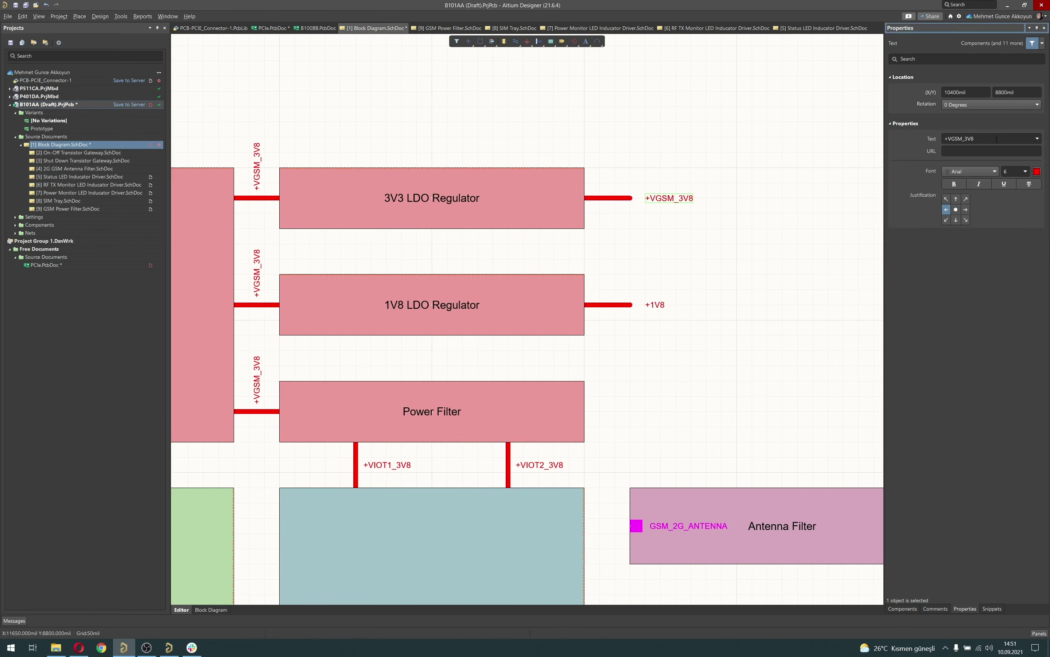
key(BackSpace)
key(BackSpace)
key(BackSpace)
text(3V3)
key(Return)
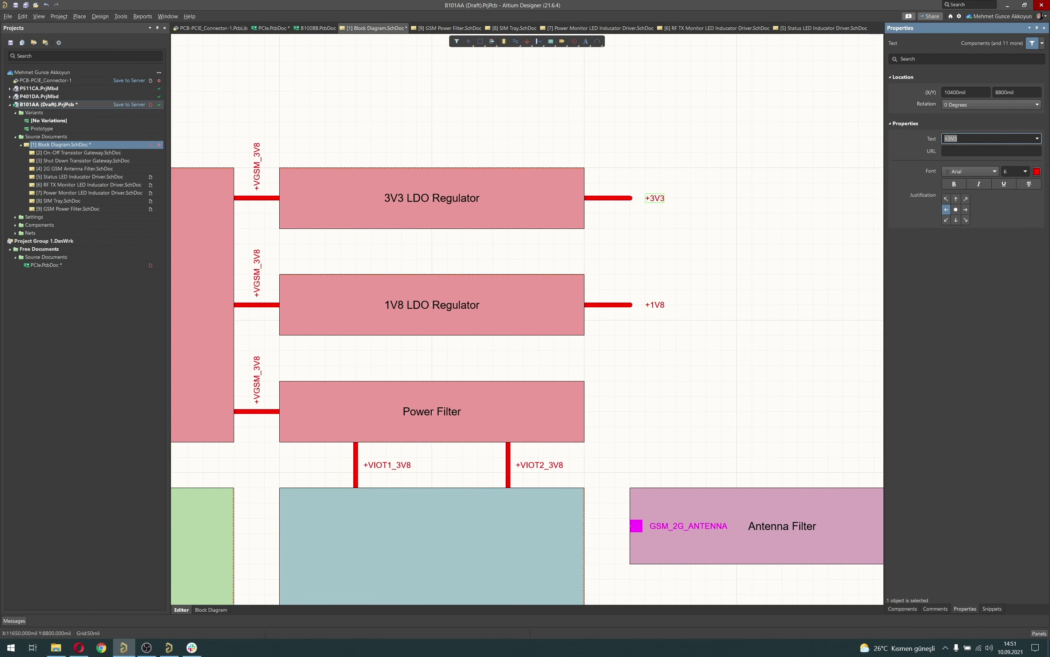
- Save the block diagram and recheck the GSM Power Filter sheet
click(669, 150)
ctrl+scroll(619, 200, down, 4)
right_drag(596, 223, 578, 252)
ctrl+scroll(625, 178, down, 1)
ctrl+scroll(620, 200, down, 3)
ctrl+scroll(581, 224, up, 3)
key(ctrl+s)
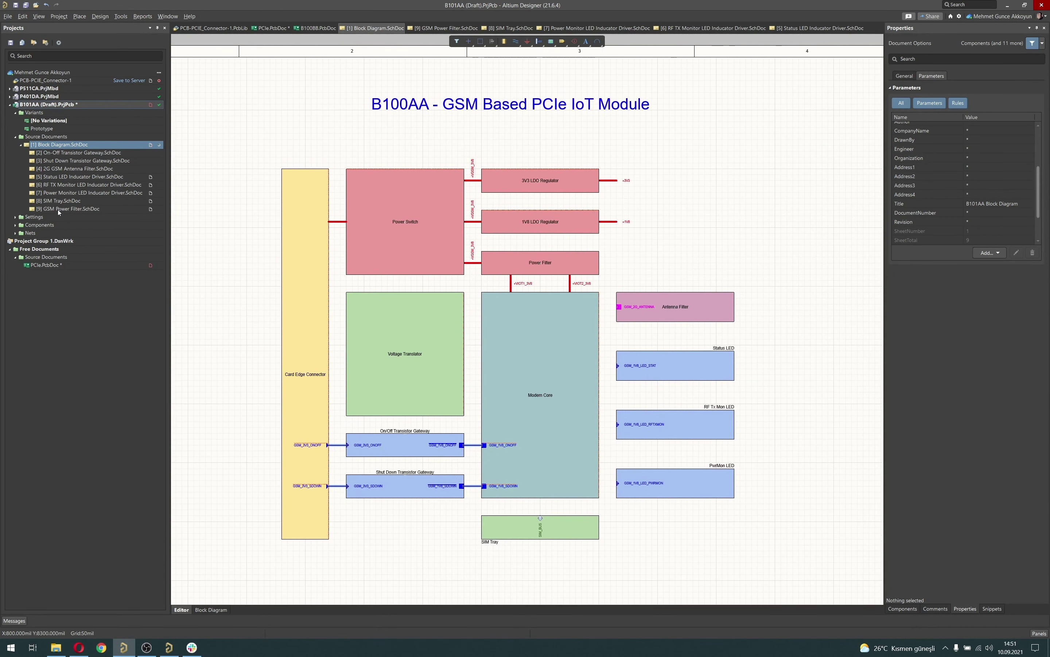
click(63, 209)
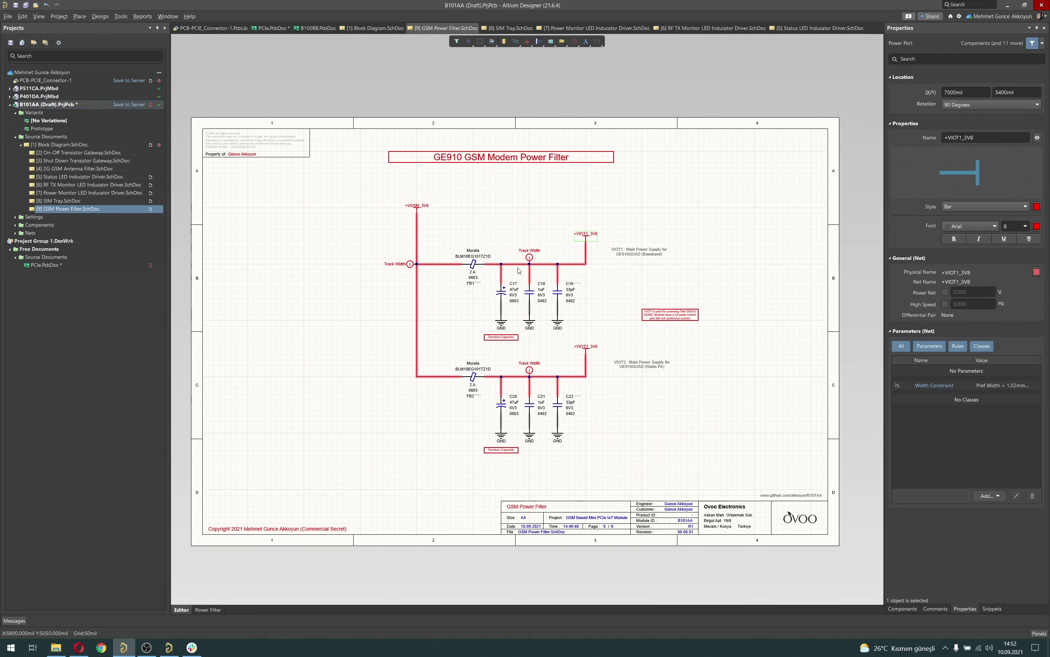
click(63, 145)
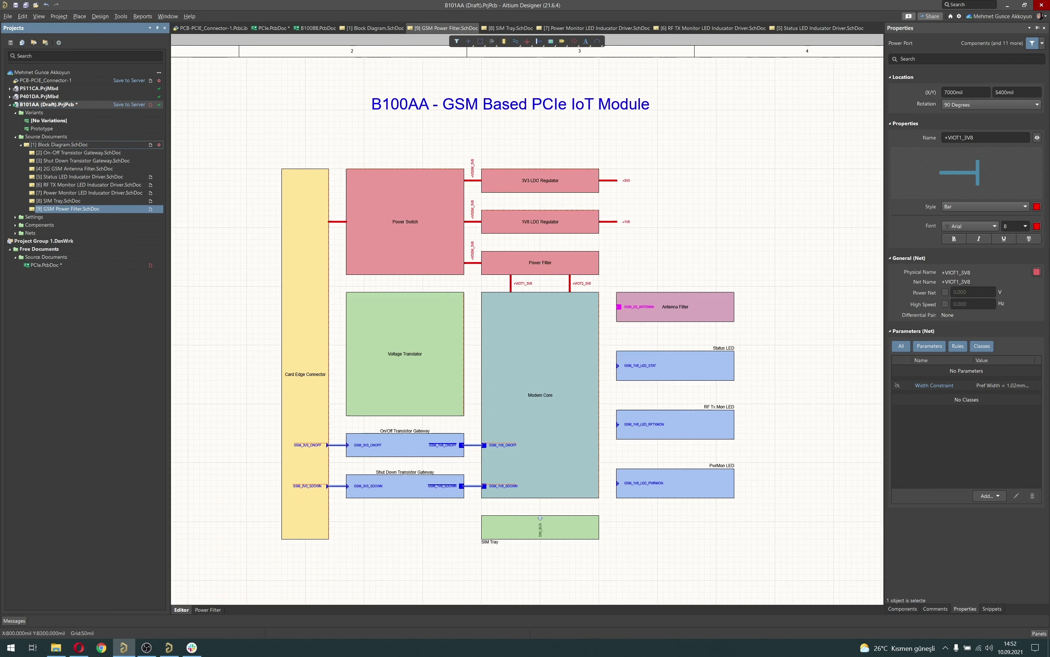